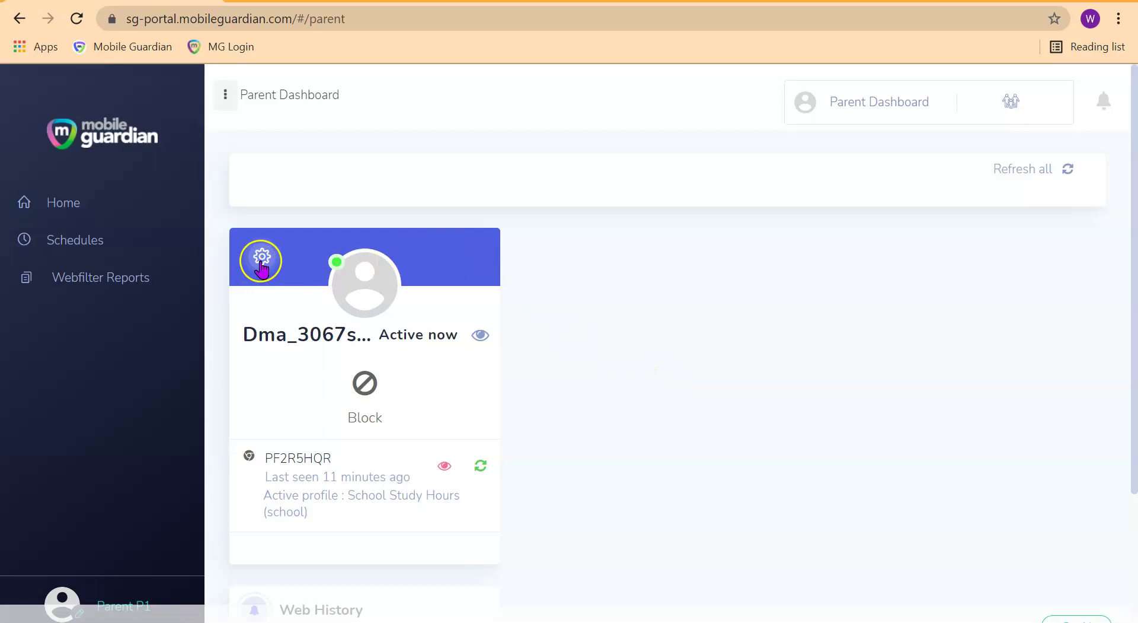
- Open the child's Safe Content settings from the dashboard, enable the web filter and look through its category and URL lists
click(261, 261)
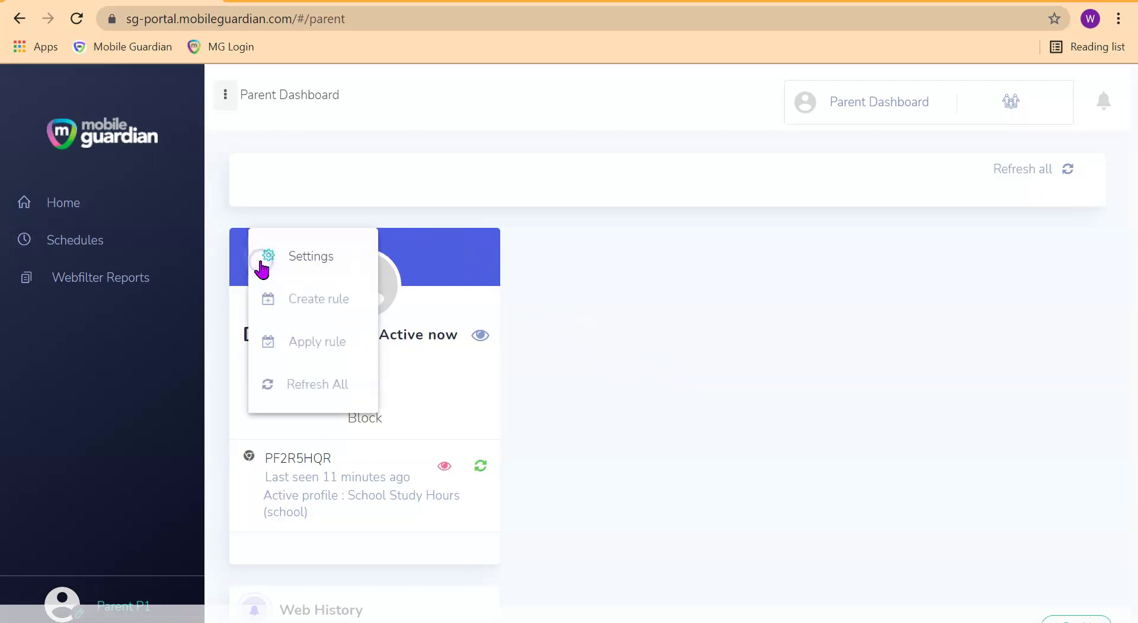
click(314, 259)
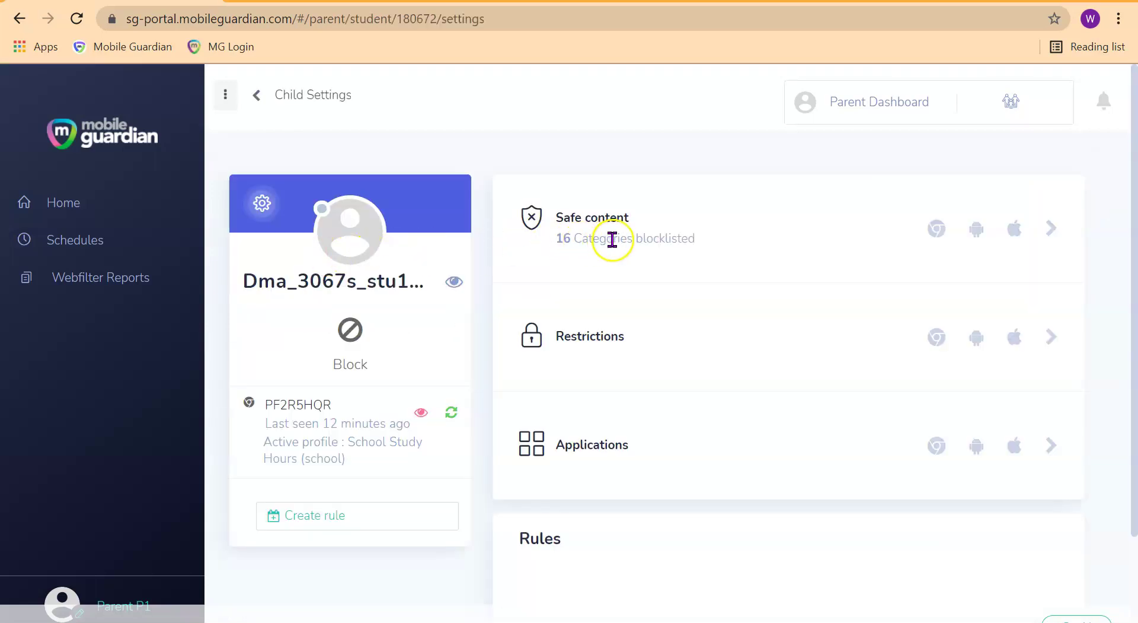
click(579, 227)
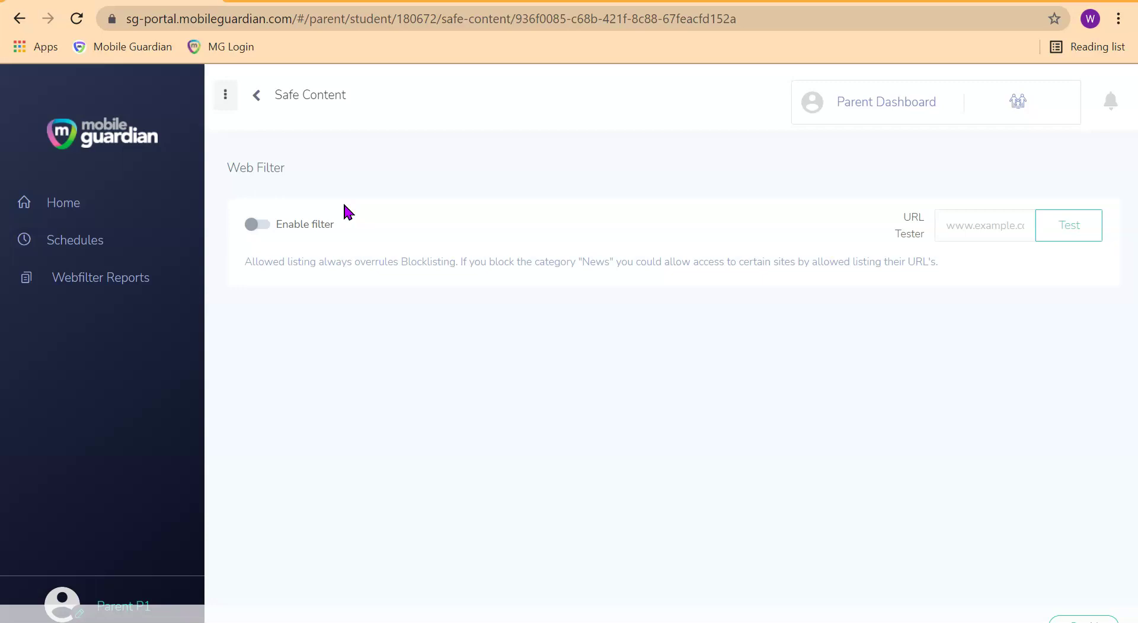
click(259, 228)
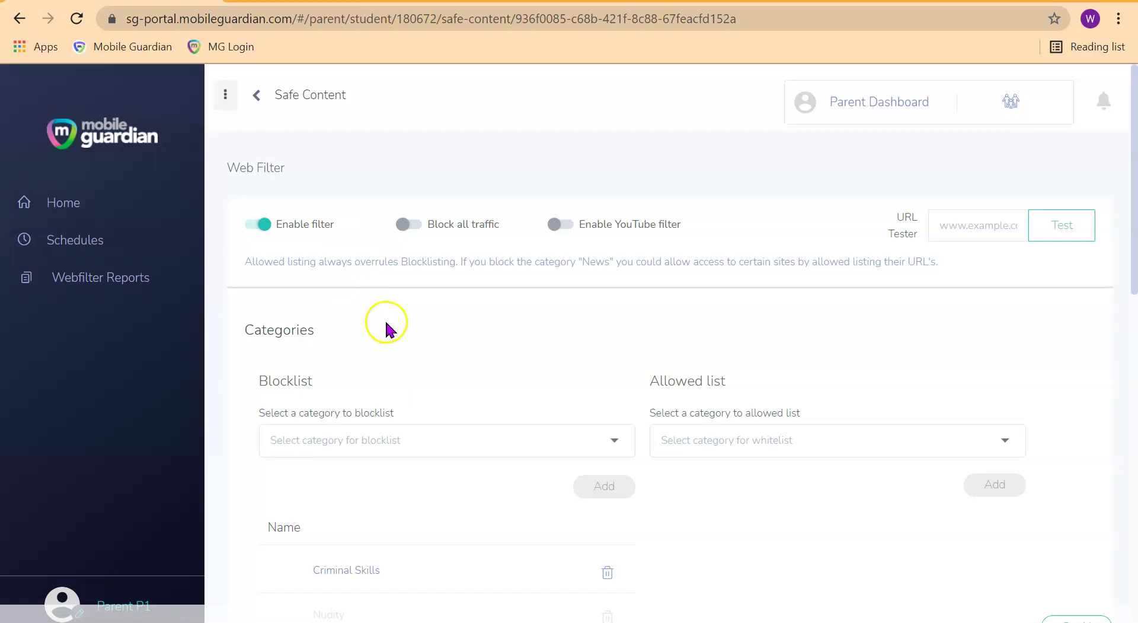
scroll(394, 325, down, 1)
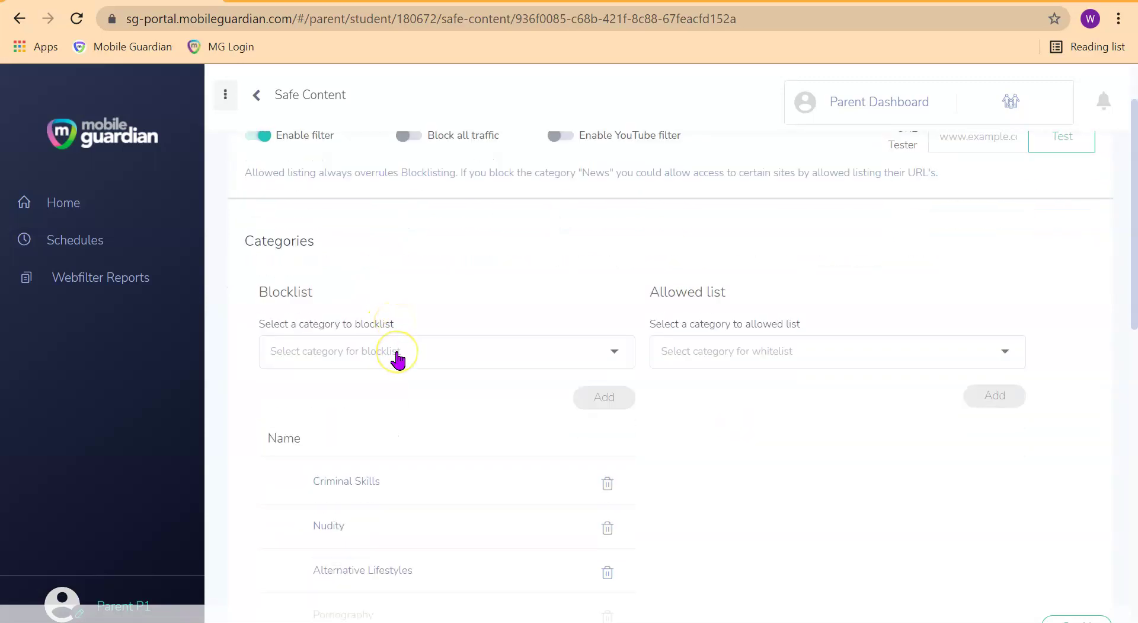
scroll(847, 414, down, 10)
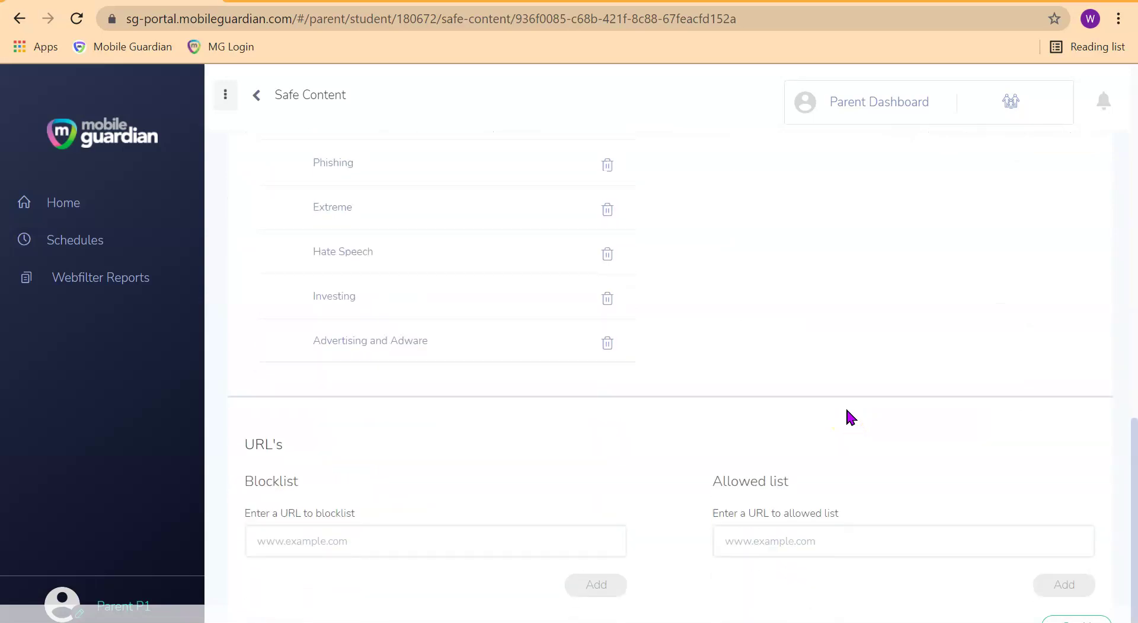
scroll(846, 419, up, 10)
click(489, 320)
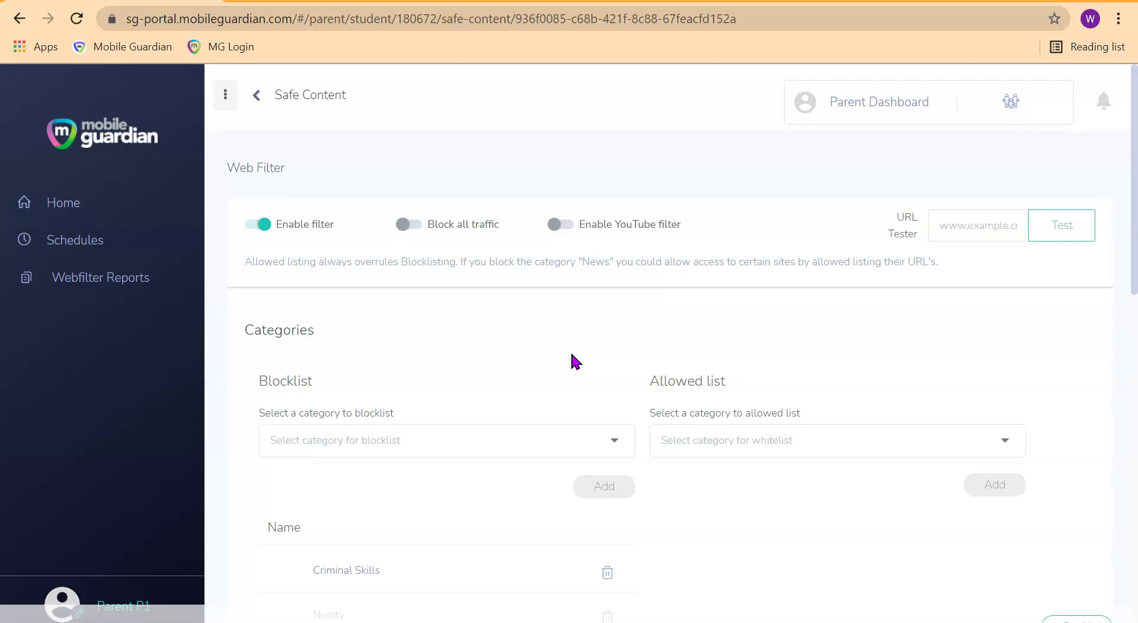
- Turn the web filter off and back on
click(343, 251)
click(258, 221)
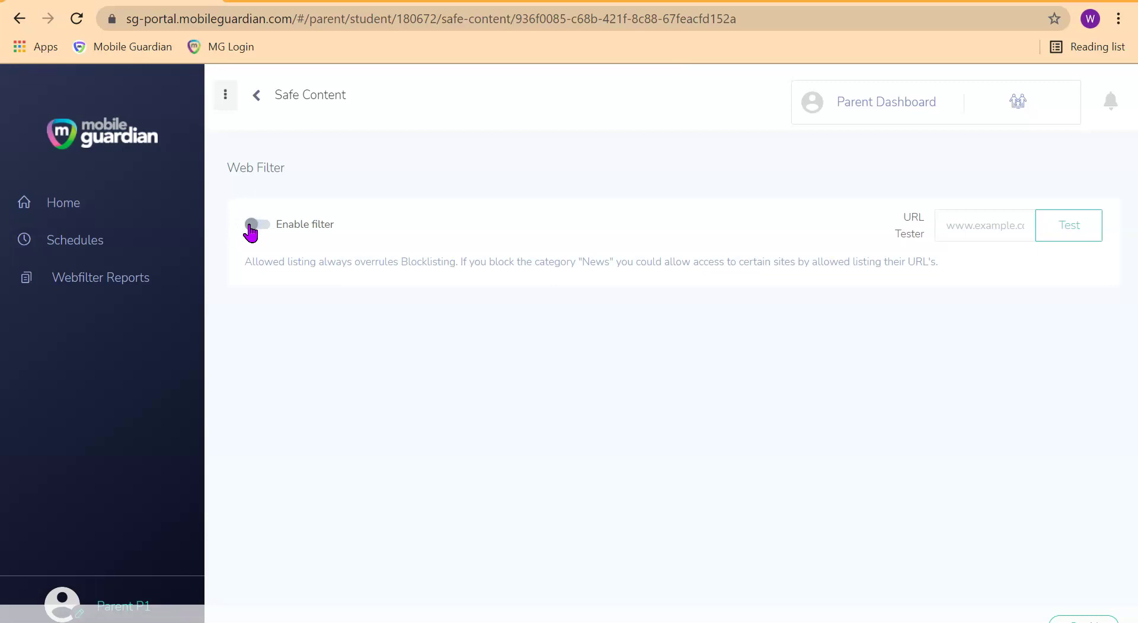
click(259, 231)
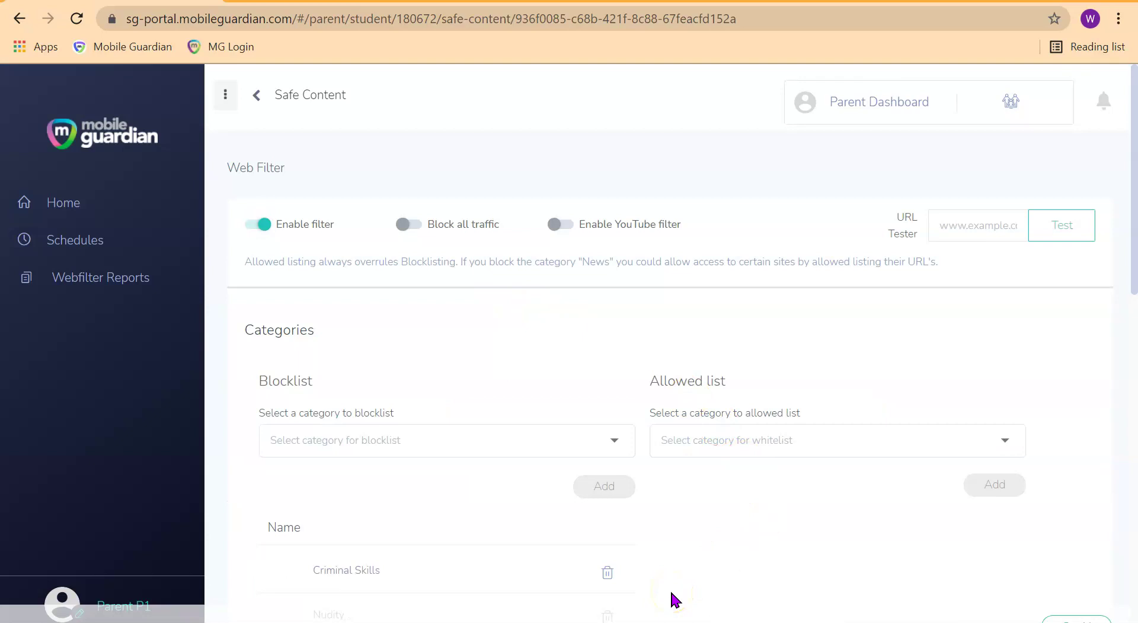
- Turn on Block all traffic in the web filter and look over the category and URL lists
click(712, 543)
click(413, 229)
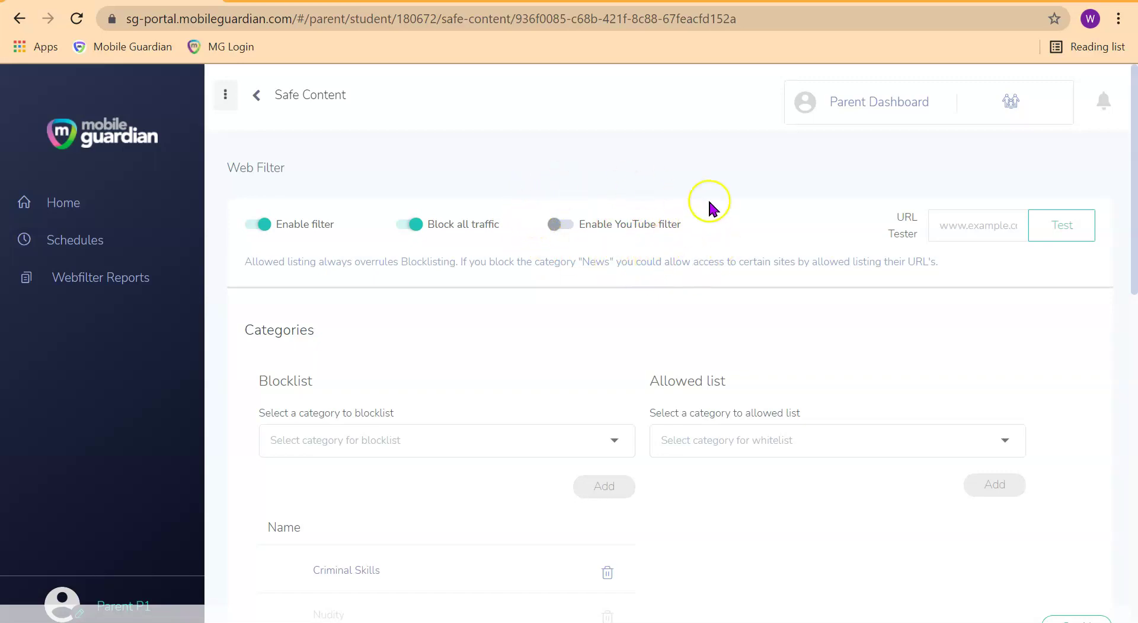
scroll(420, 393, down, 9)
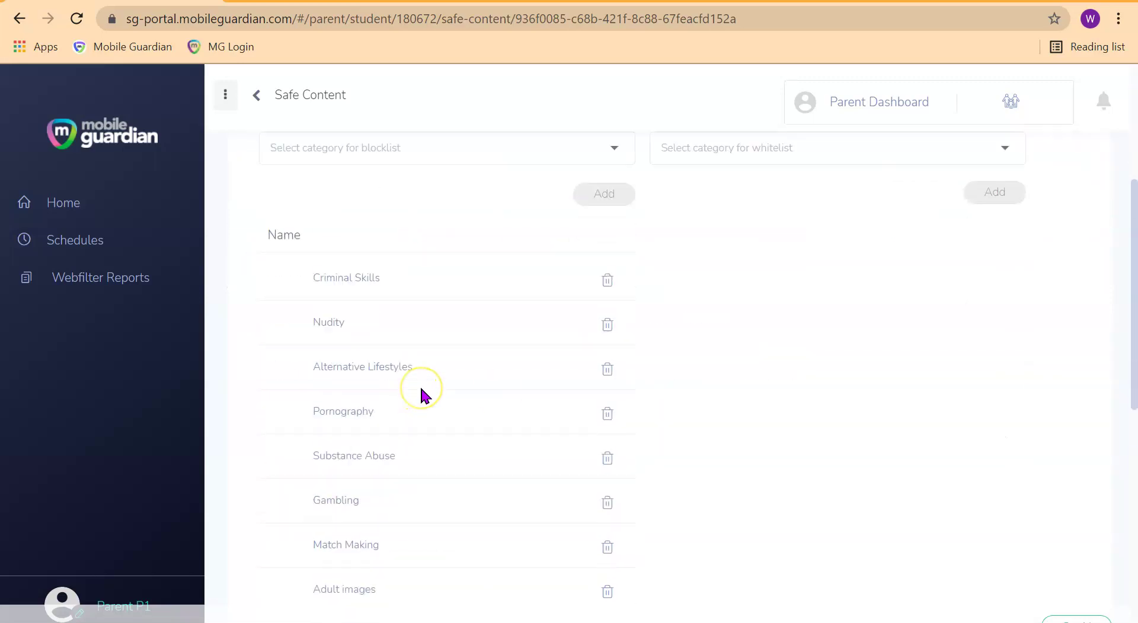
scroll(424, 395, down, 6)
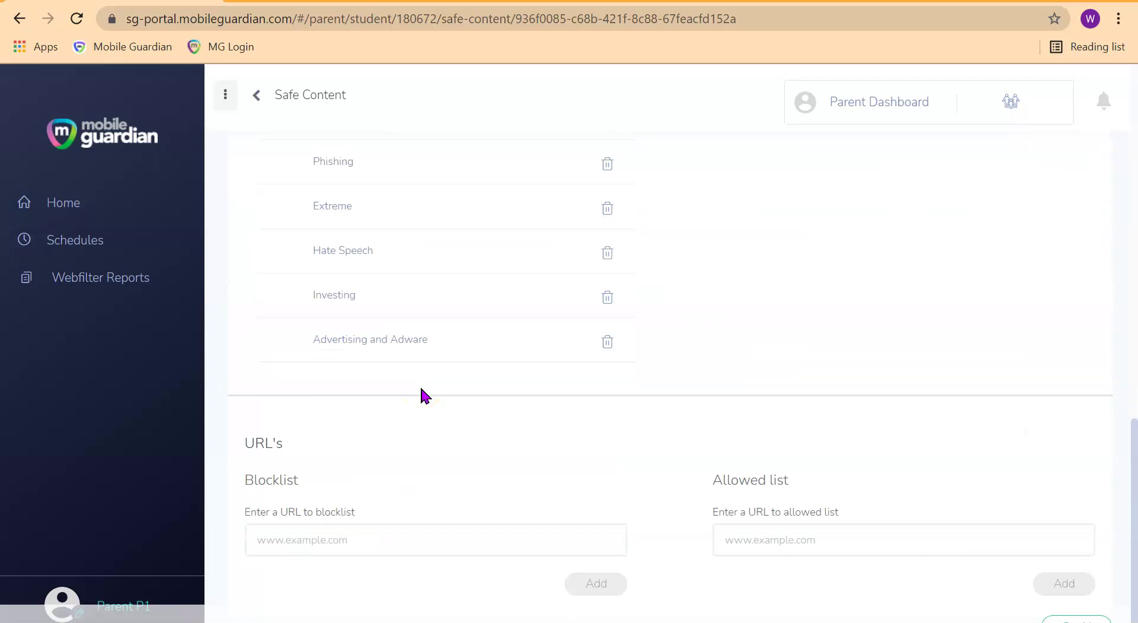
scroll(425, 396, up, 15)
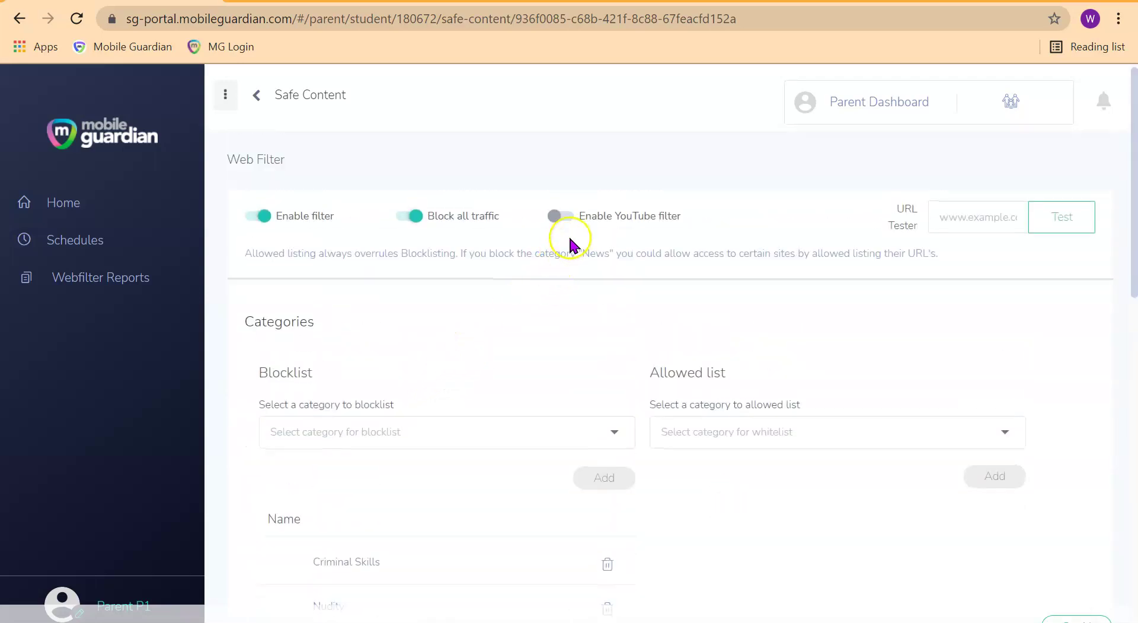
- Enable the YouTube filter and look over its category, channel and video lists
click(566, 217)
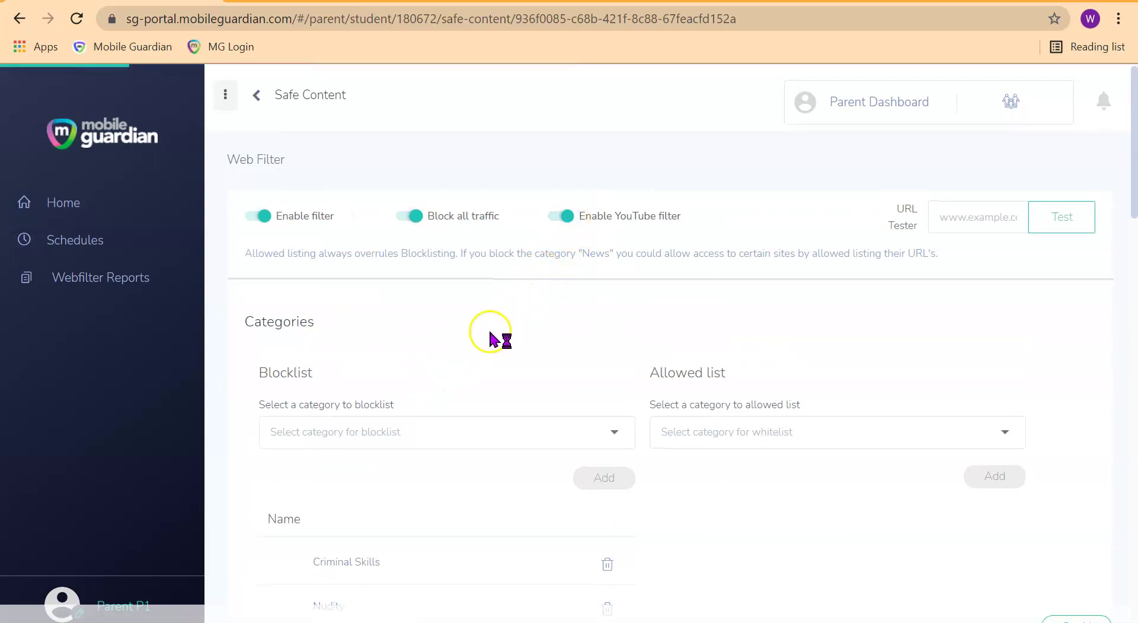
scroll(489, 335, down, 12)
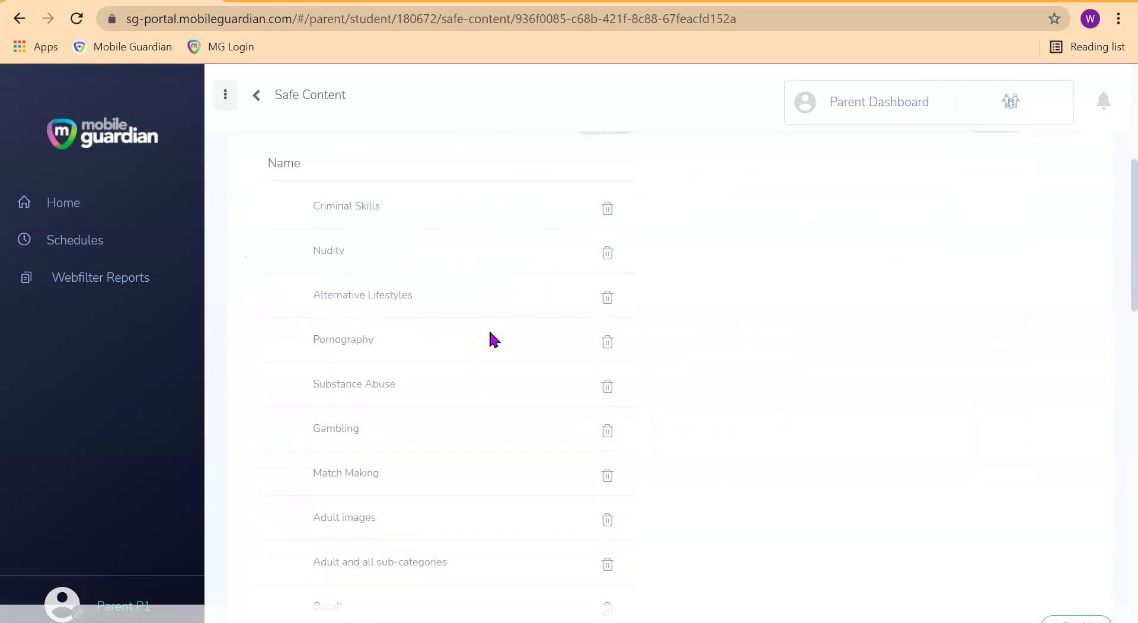
scroll(491, 339, down, 8)
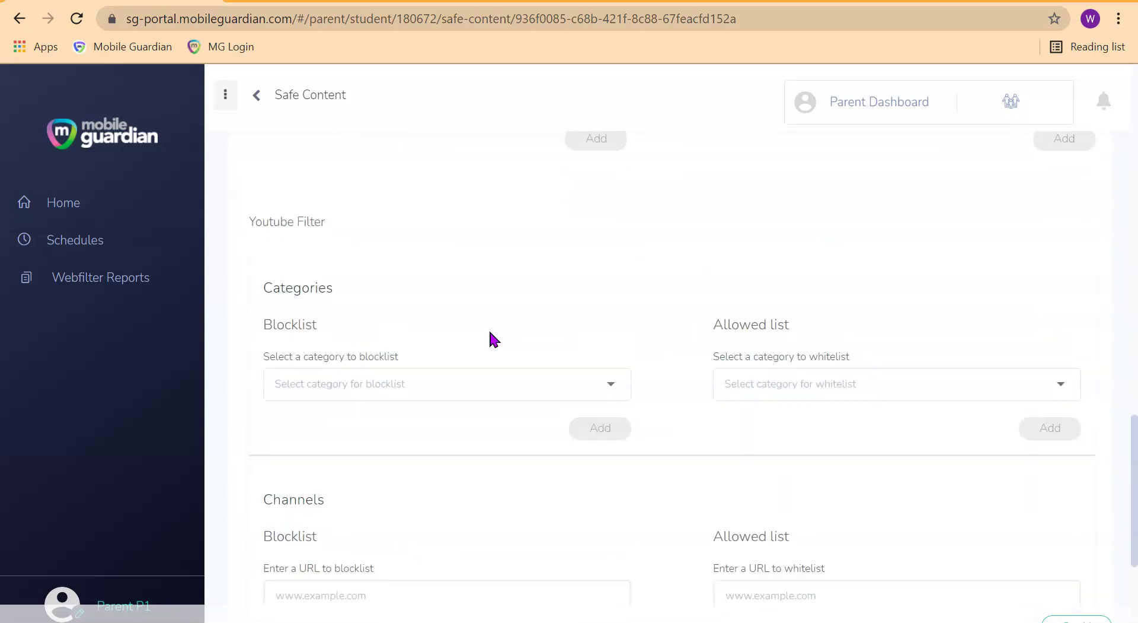
scroll(490, 333, down, 5)
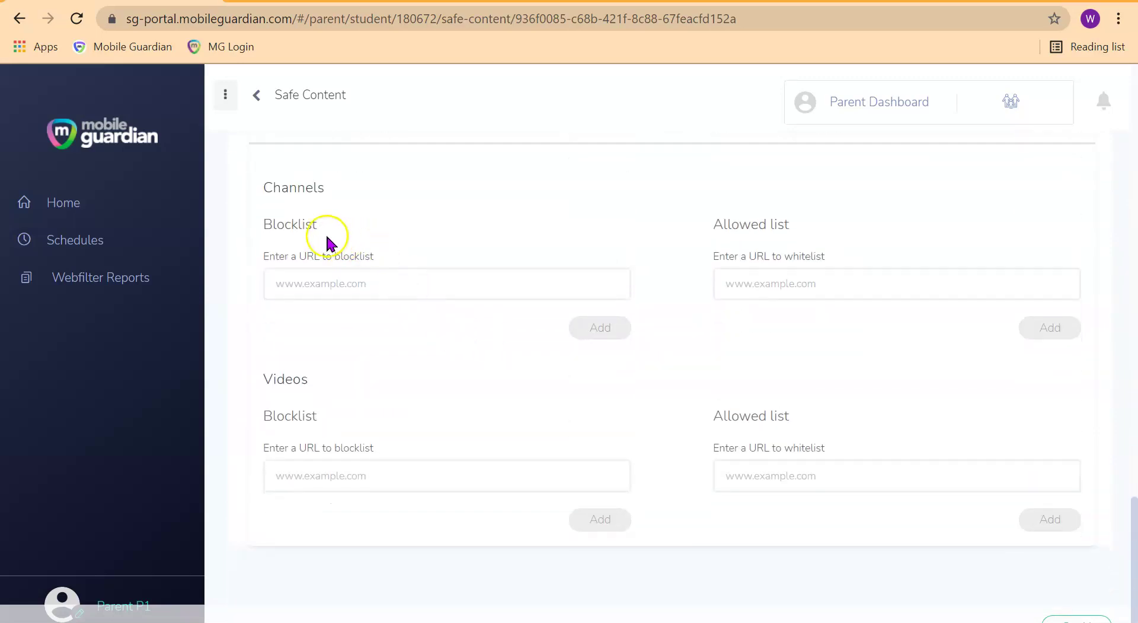
scroll(329, 380, up, 15)
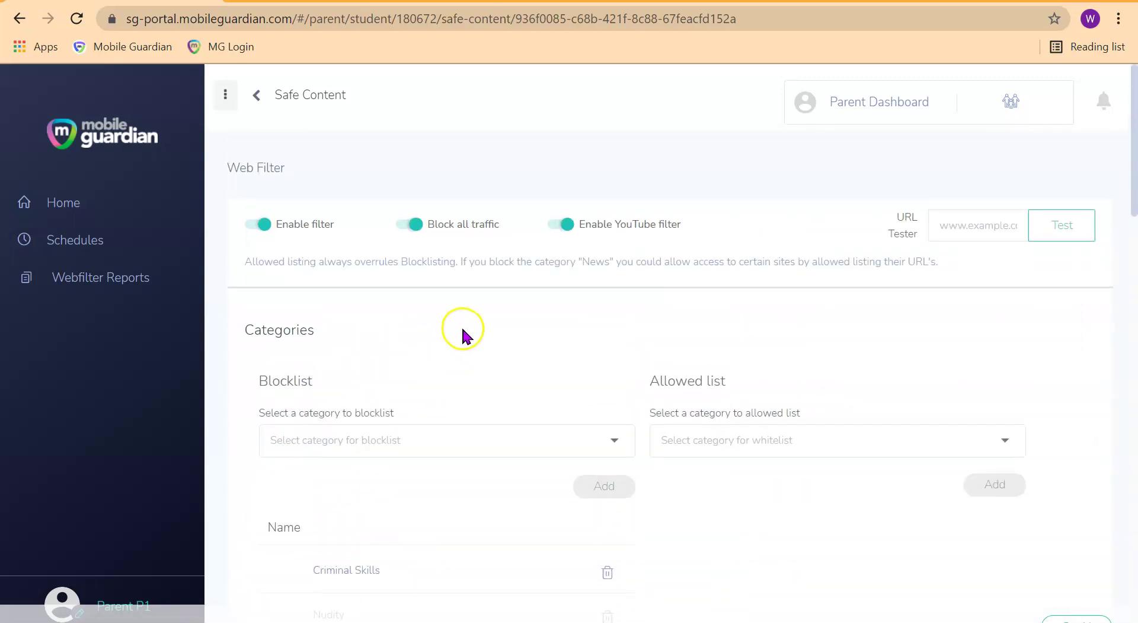
- Turn off Block all traffic in the web filter
click(406, 227)
scroll(531, 338, down, 3)
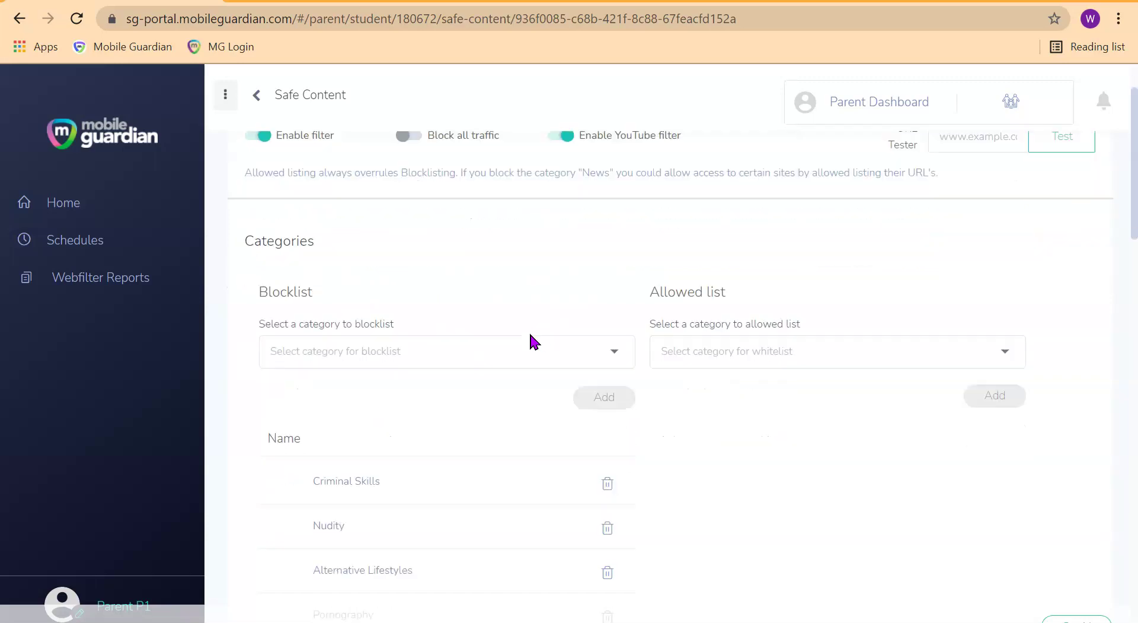
scroll(457, 370, up, 1)
scroll(259, 213, up, 1)
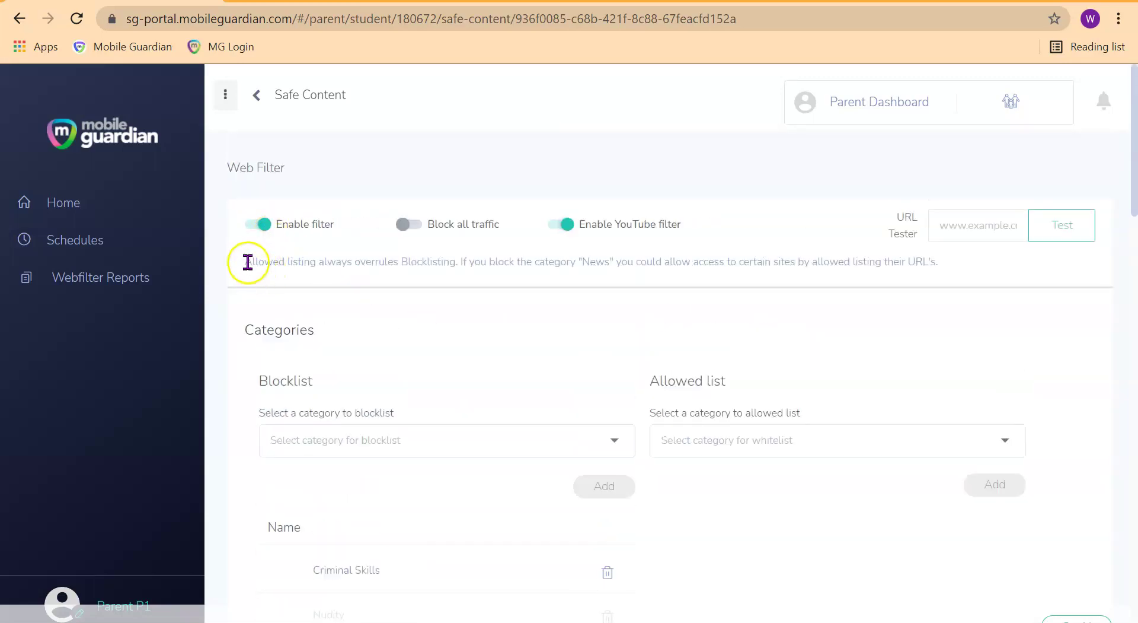
- Read the note on allowed listing overruling blocklisting and examine the full list of blocklisted web categories
drag(249, 263, 459, 273)
click(432, 296)
scroll(437, 299, down, 3)
scroll(435, 293, down, 1)
scroll(434, 296, up, 1)
scroll(433, 290, up, 1)
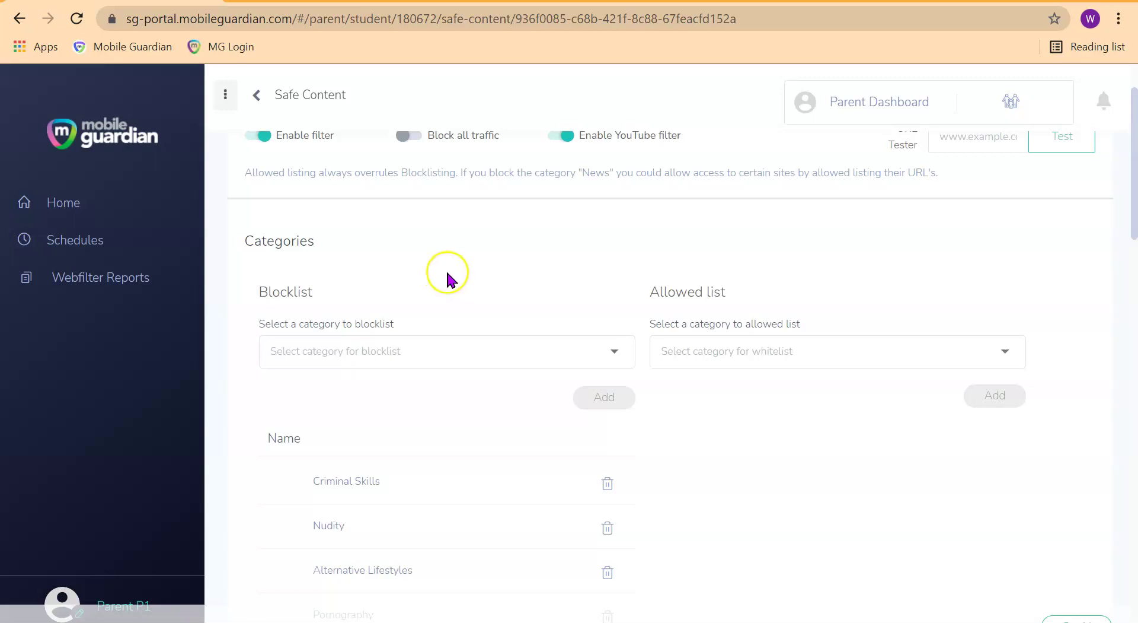
scroll(450, 326, down, 2)
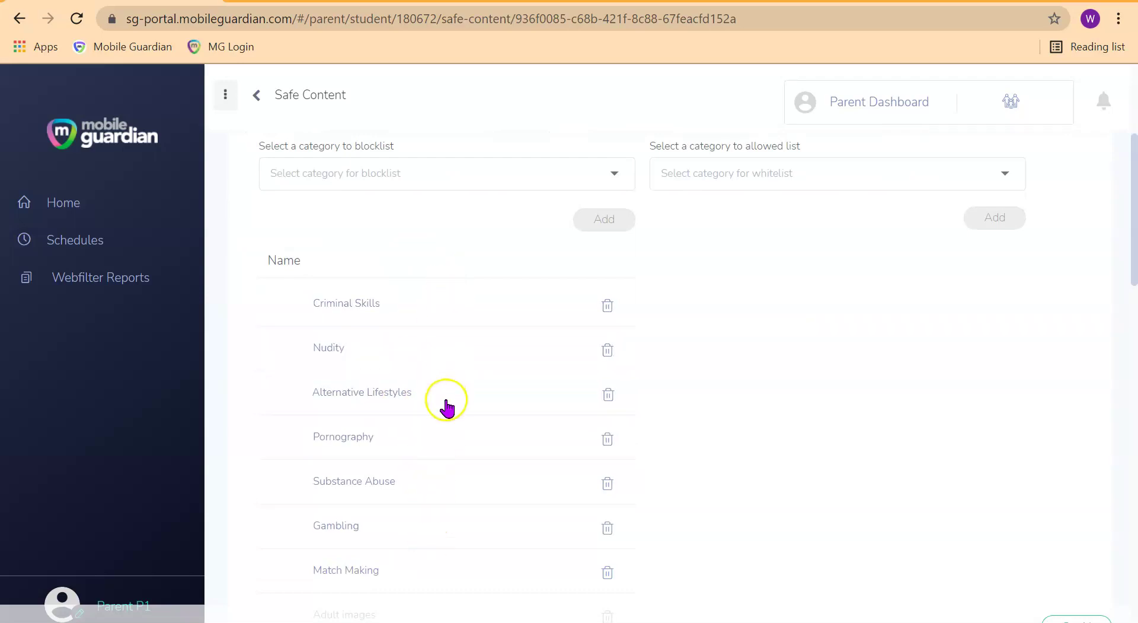
scroll(445, 403, down, 1)
scroll(445, 403, down, 1)
scroll(446, 378, down, 3)
scroll(446, 378, down, 1)
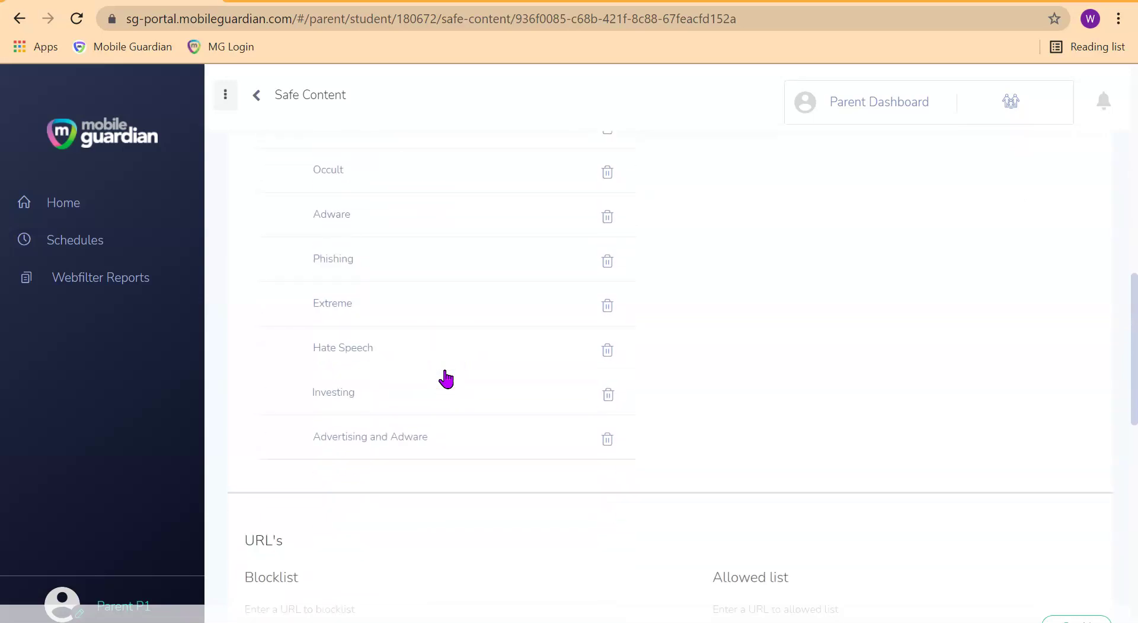
scroll(446, 378, up, 5)
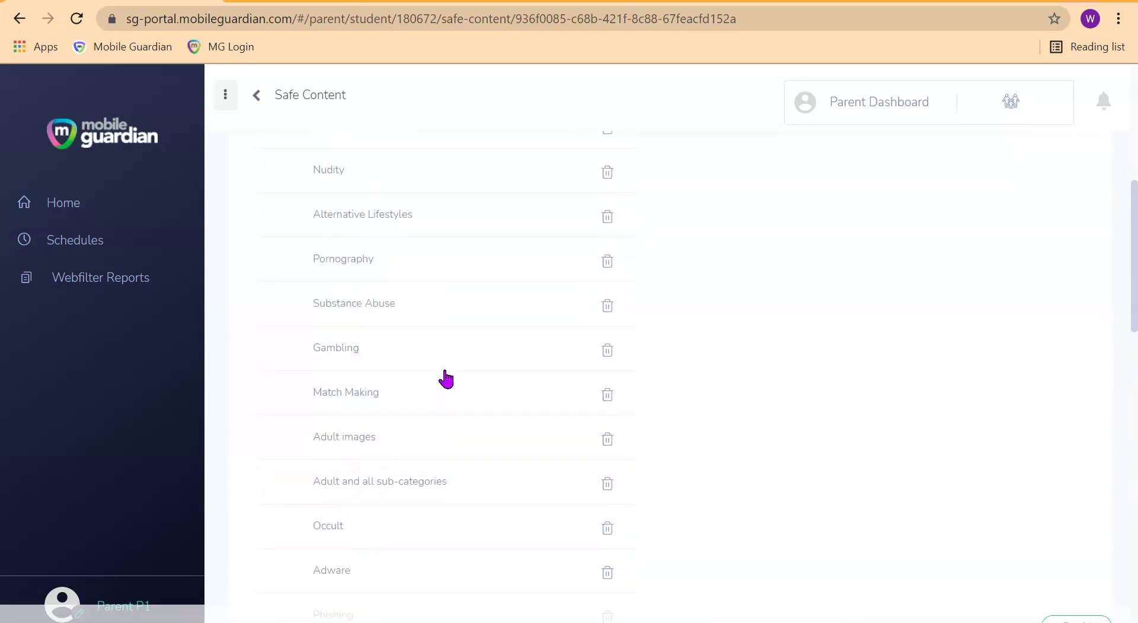
click(464, 245)
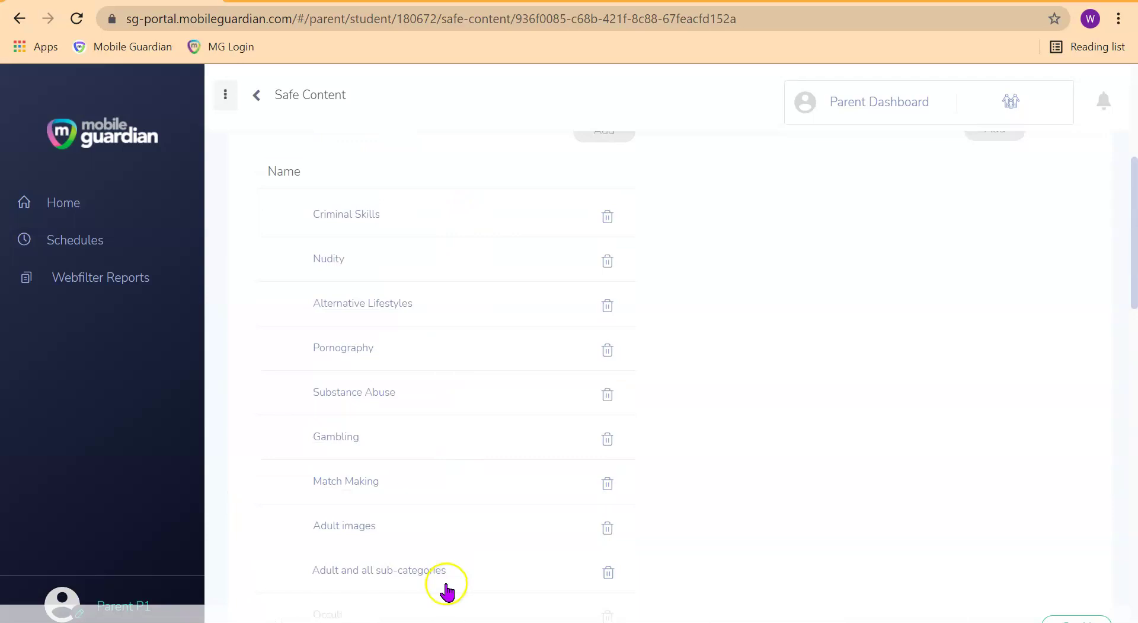
scroll(446, 553, up, 1)
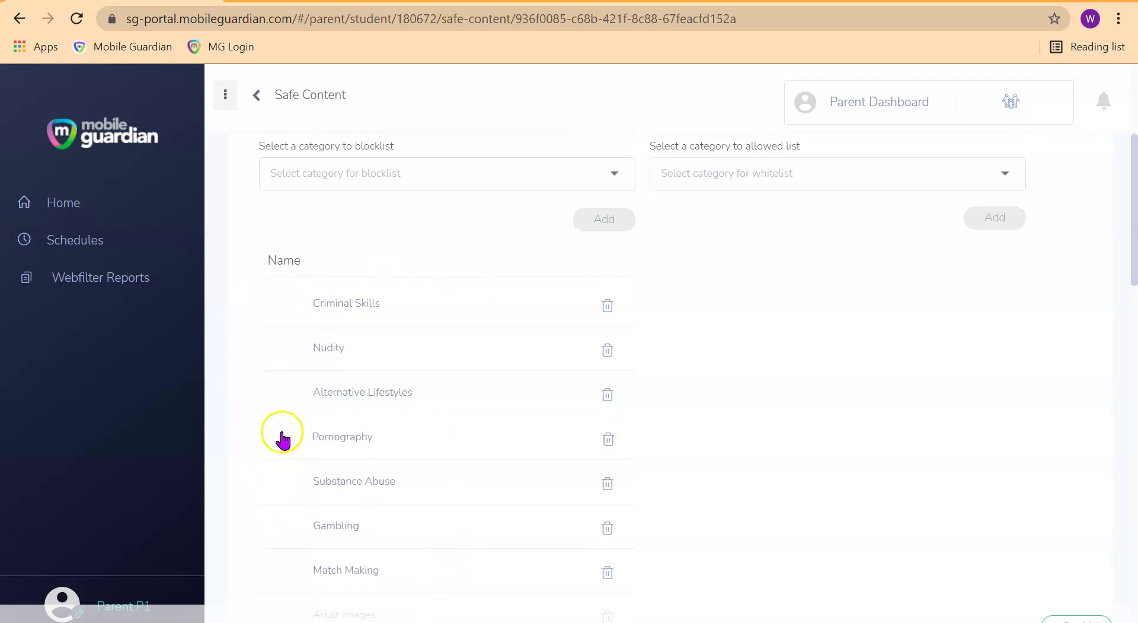
scroll(280, 437, down, 3)
scroll(283, 425, down, 5)
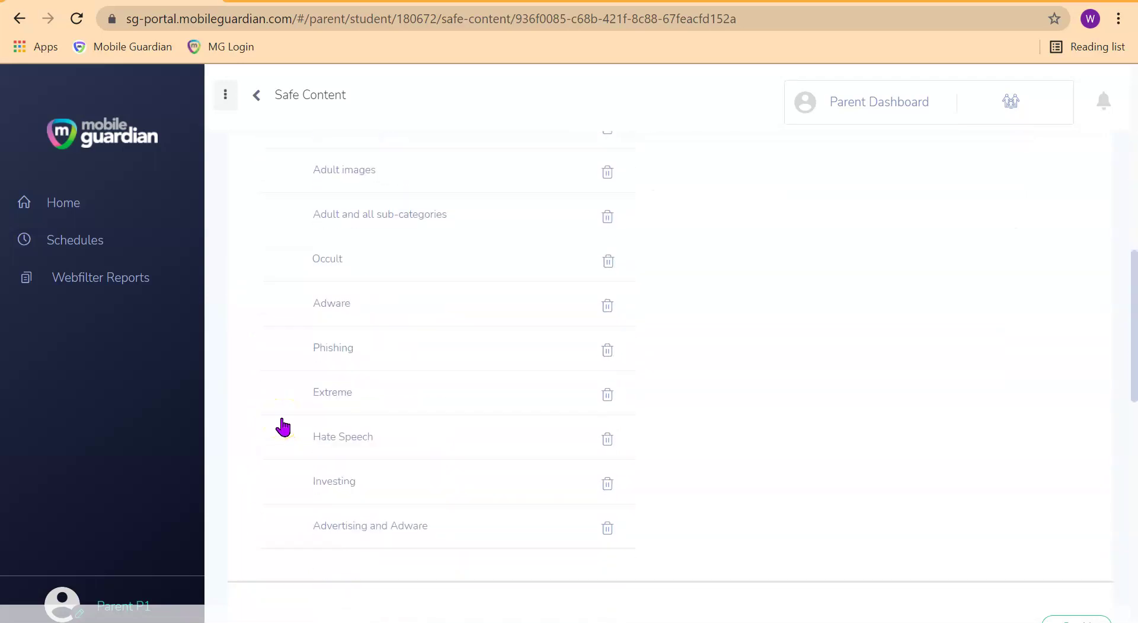
scroll(282, 425, up, 4)
scroll(282, 425, up, 4)
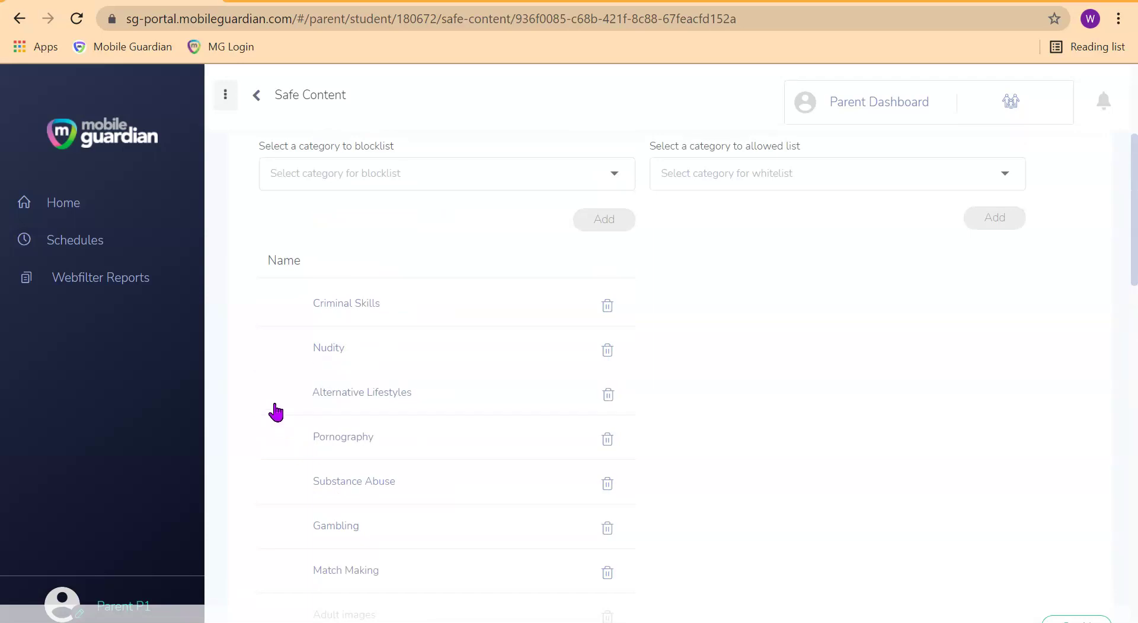
click(280, 341)
- Try to remove the Gambling category from the web filter's blocklist
click(609, 529)
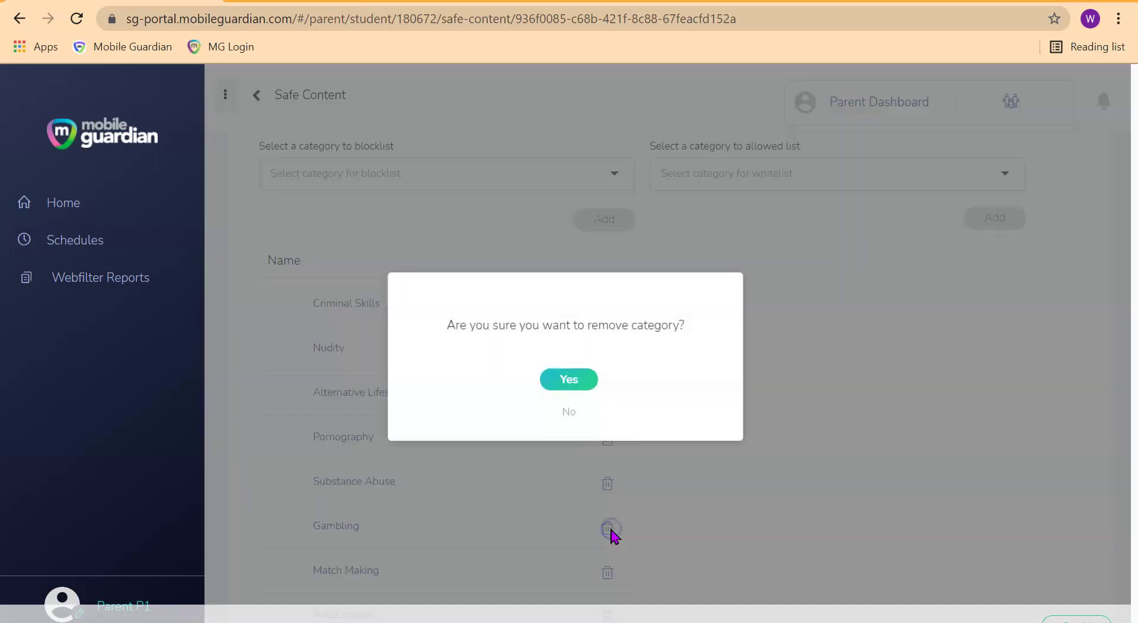
click(584, 386)
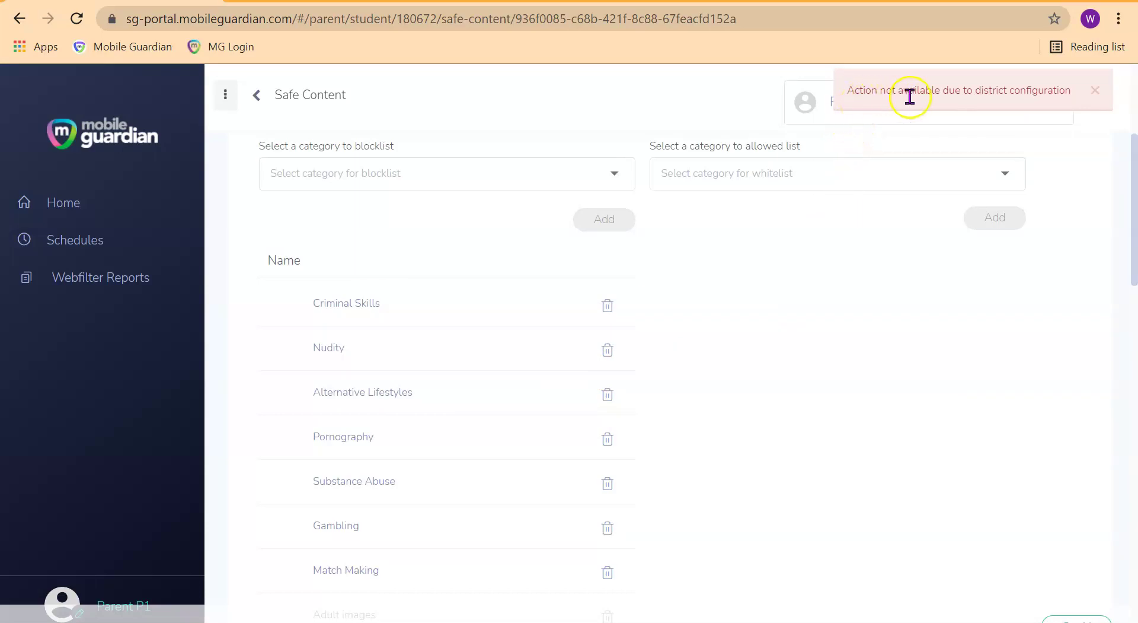
double_click(984, 91)
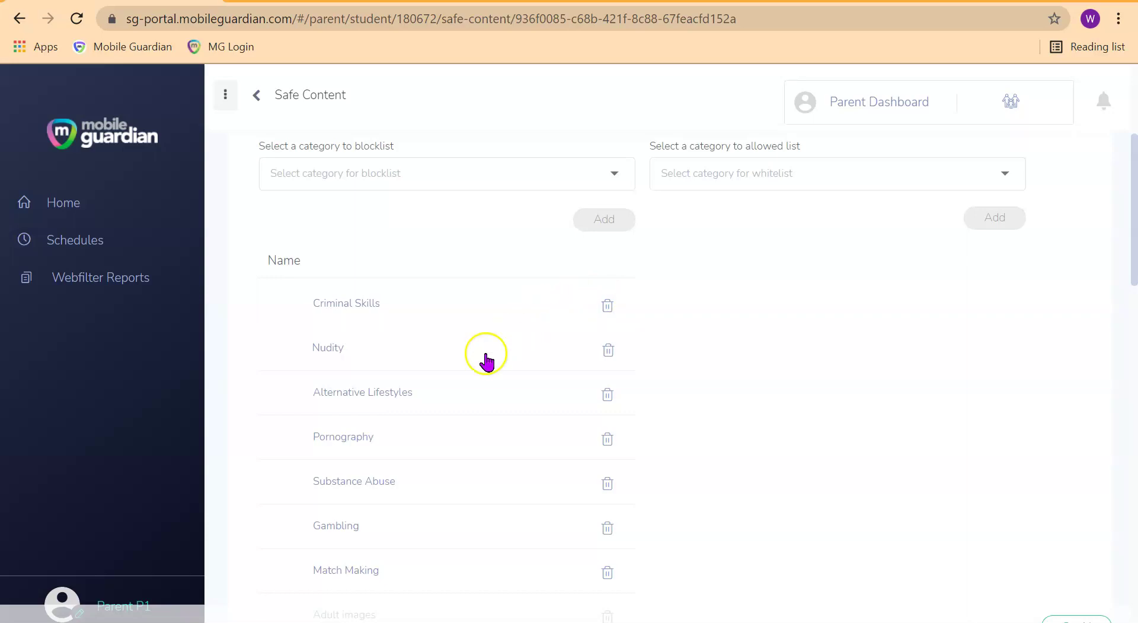
- Try to add the Gambling category to the web filter's allowed list
scroll(442, 409, down, 2)
scroll(439, 418, down, 6)
scroll(439, 418, up, 12)
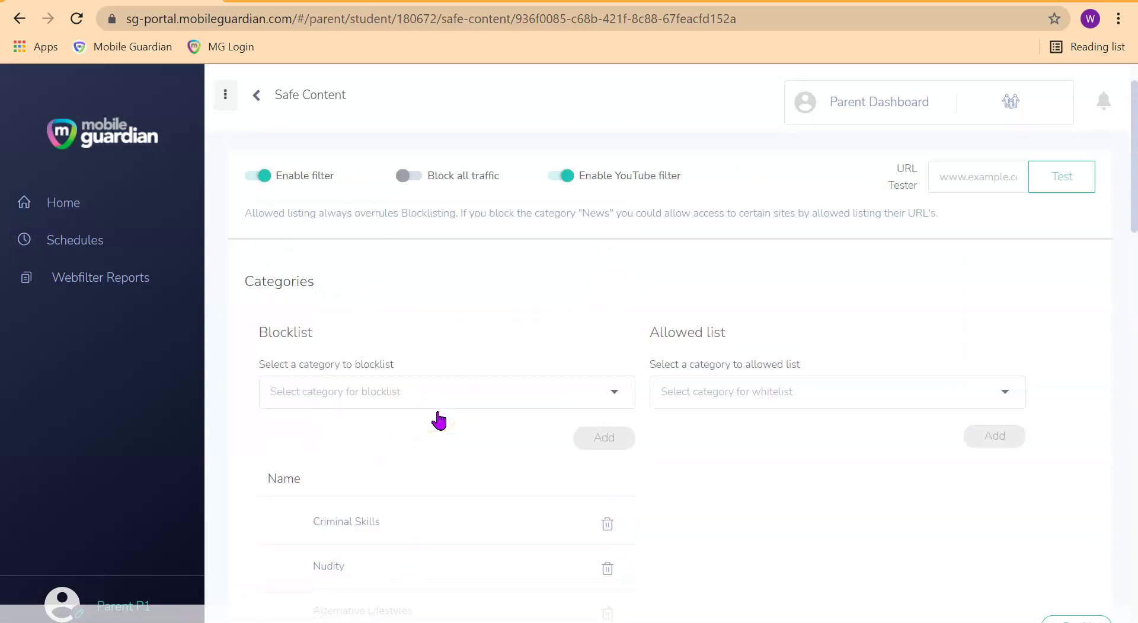
scroll(439, 418, down, 2)
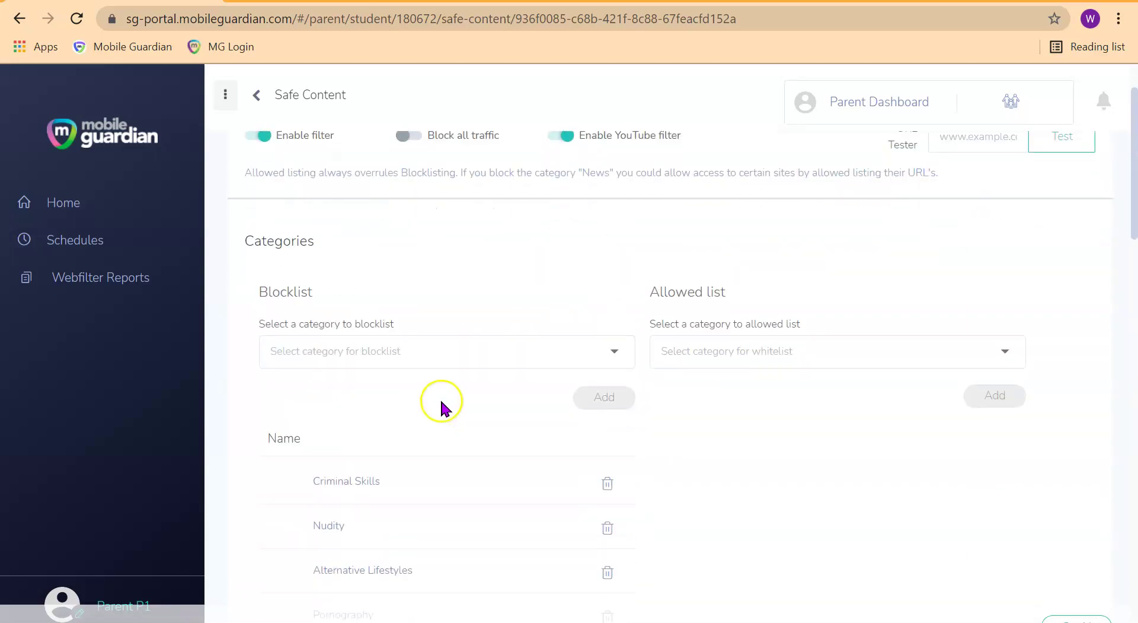
click(865, 349)
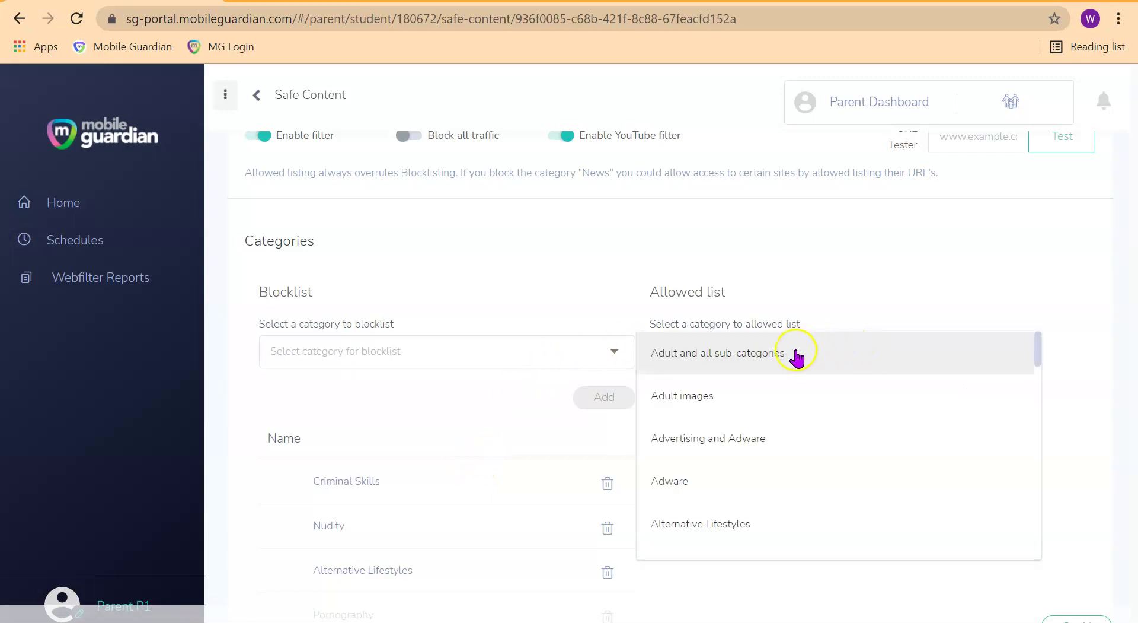
scroll(809, 379, down, 1)
scroll(809, 379, down, 5)
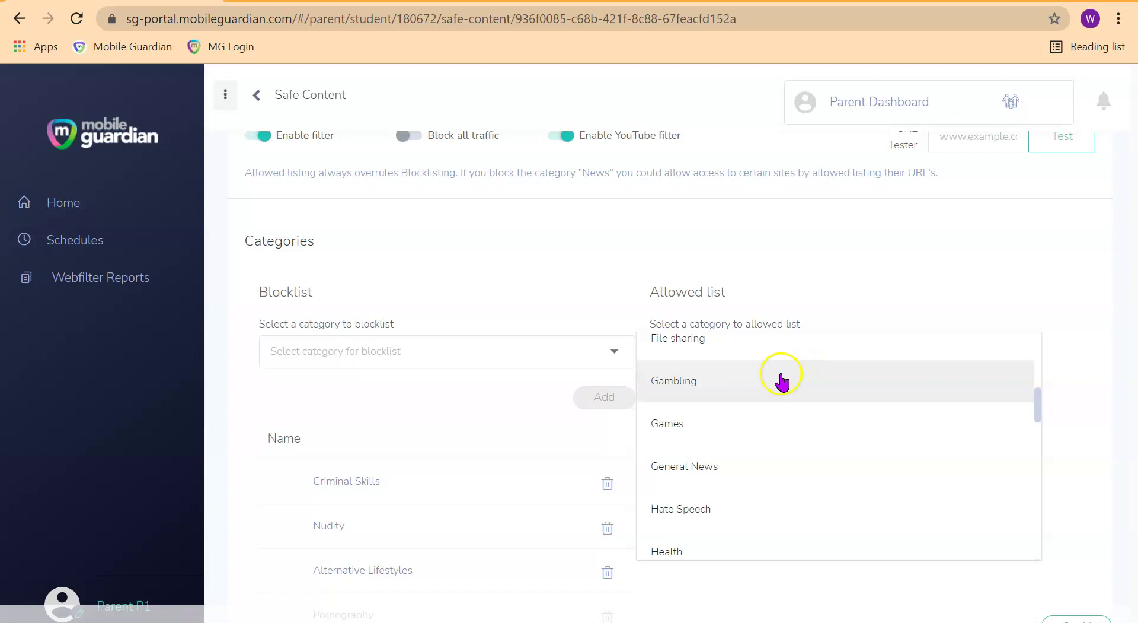
click(694, 385)
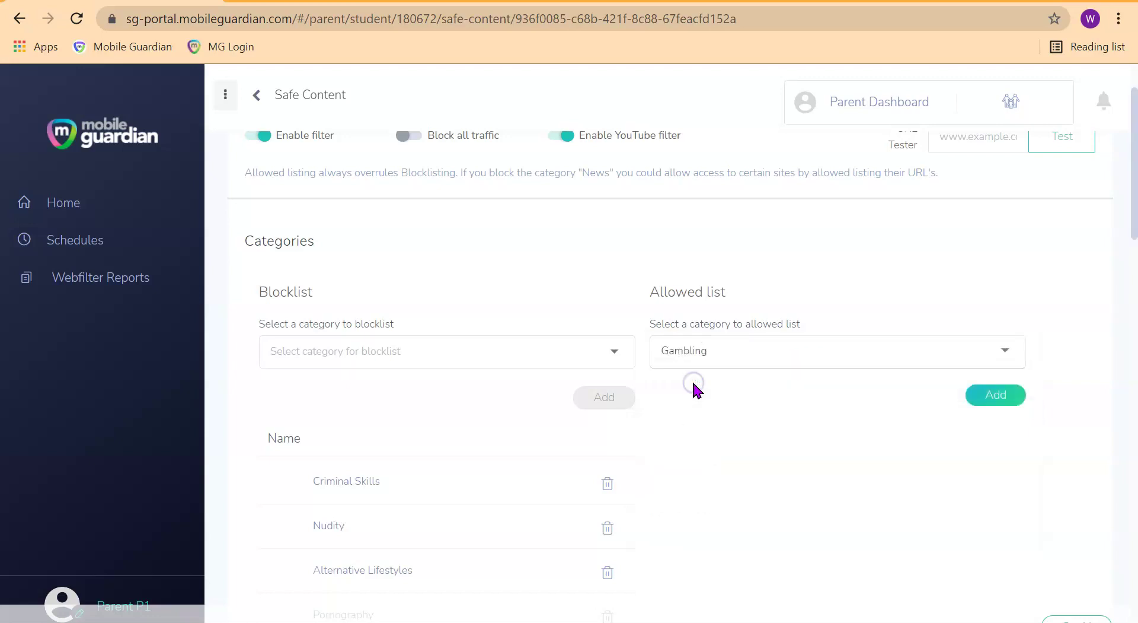
click(1001, 395)
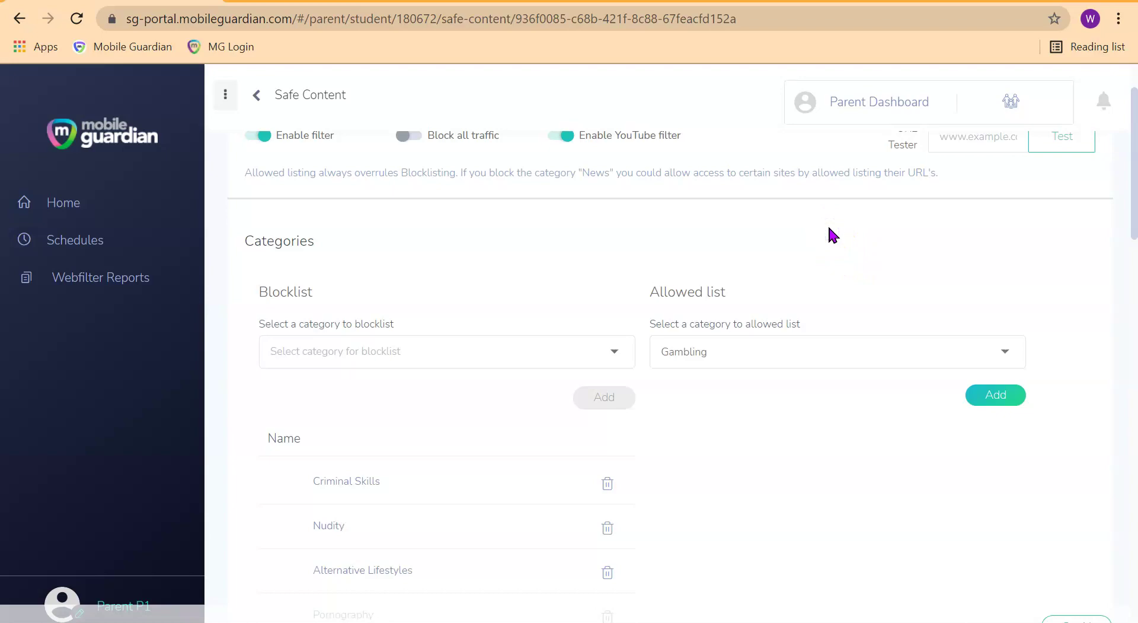
scroll(828, 228, down, 2)
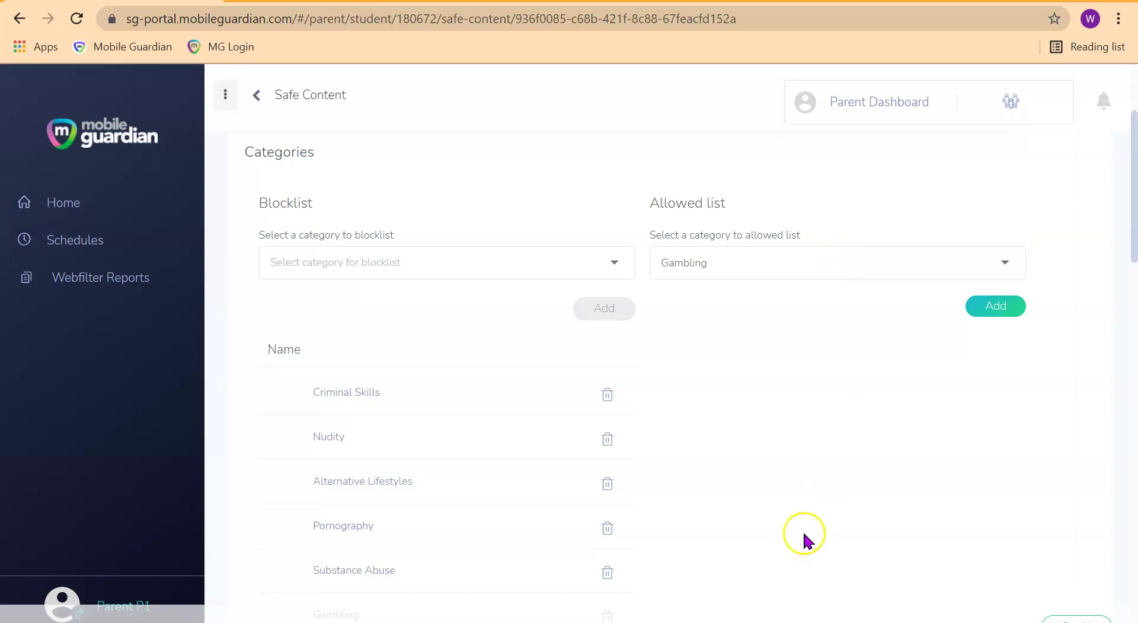
scroll(804, 534, up, 2)
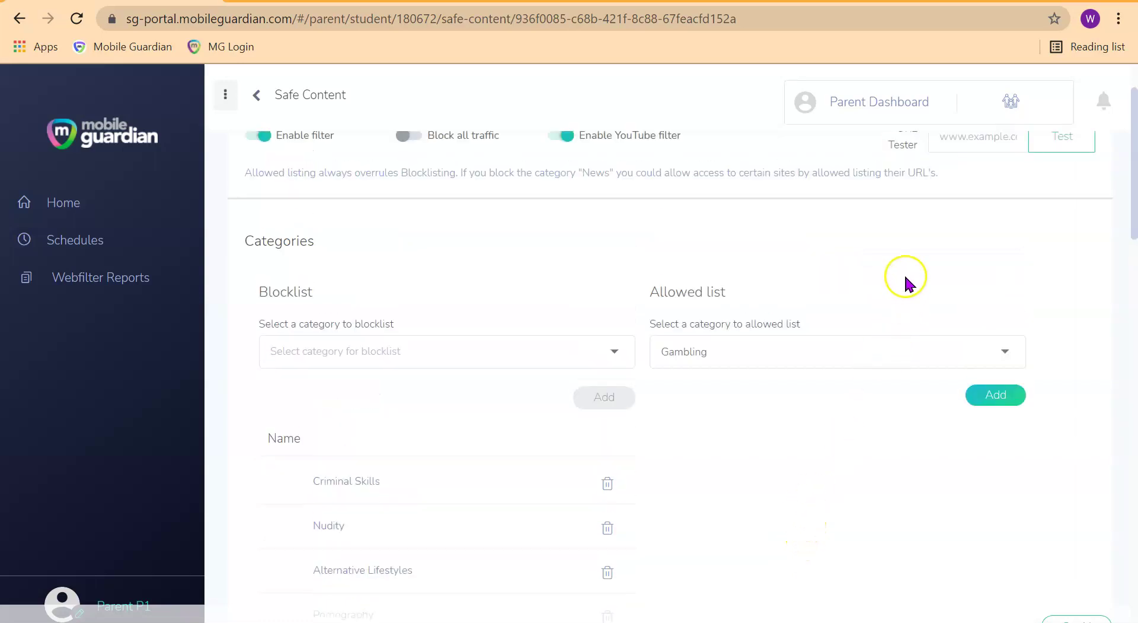
click(905, 277)
- Look through the full range of web categories available for blocklisting, without choosing one
click(507, 354)
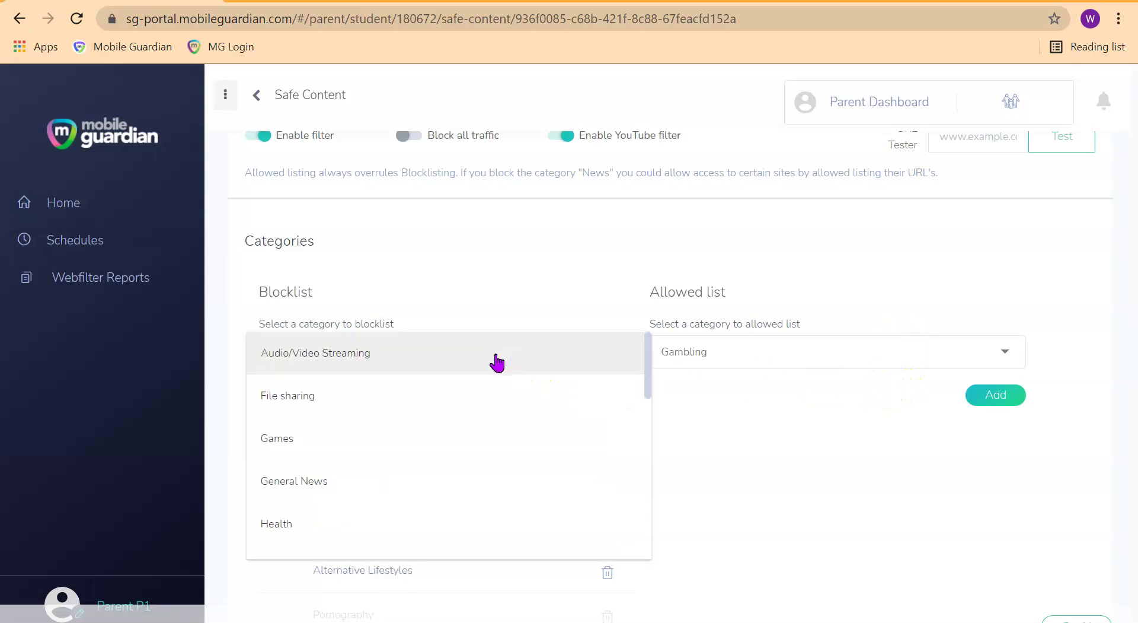
scroll(501, 362, down, 8)
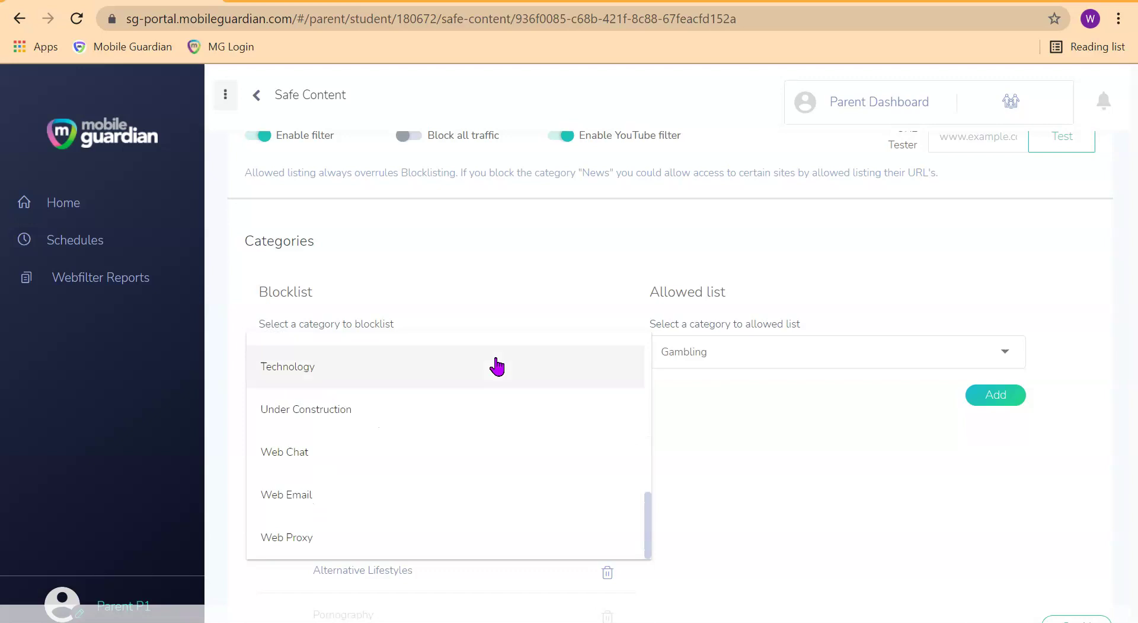
scroll(498, 388, up, 10)
scroll(497, 396, down, 8)
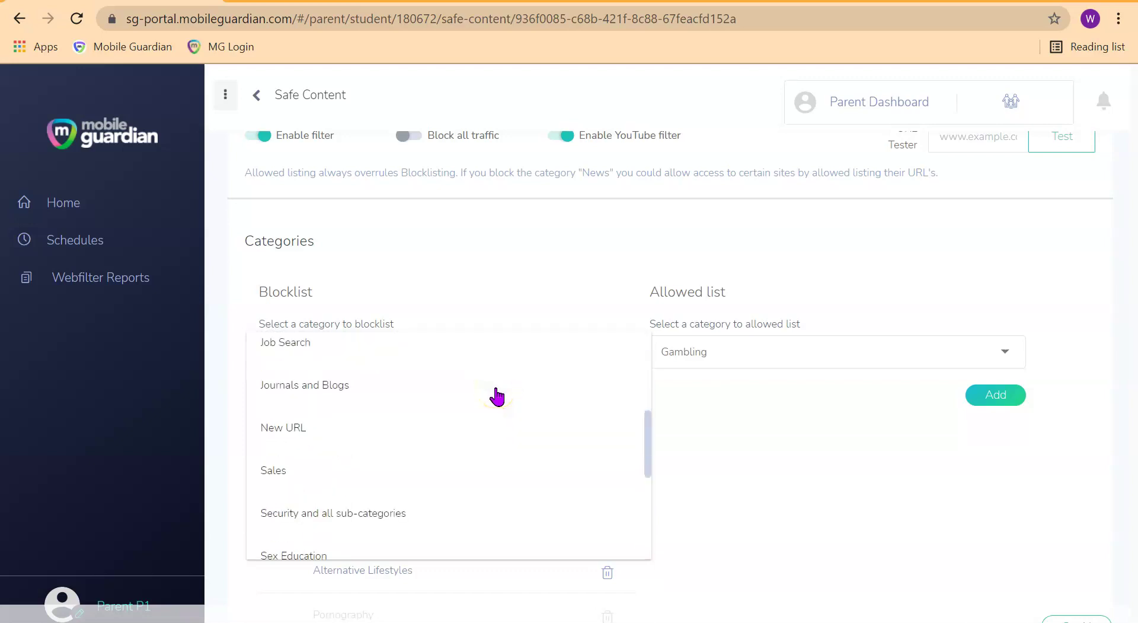
scroll(496, 397, up, 6)
scroll(497, 396, up, 2)
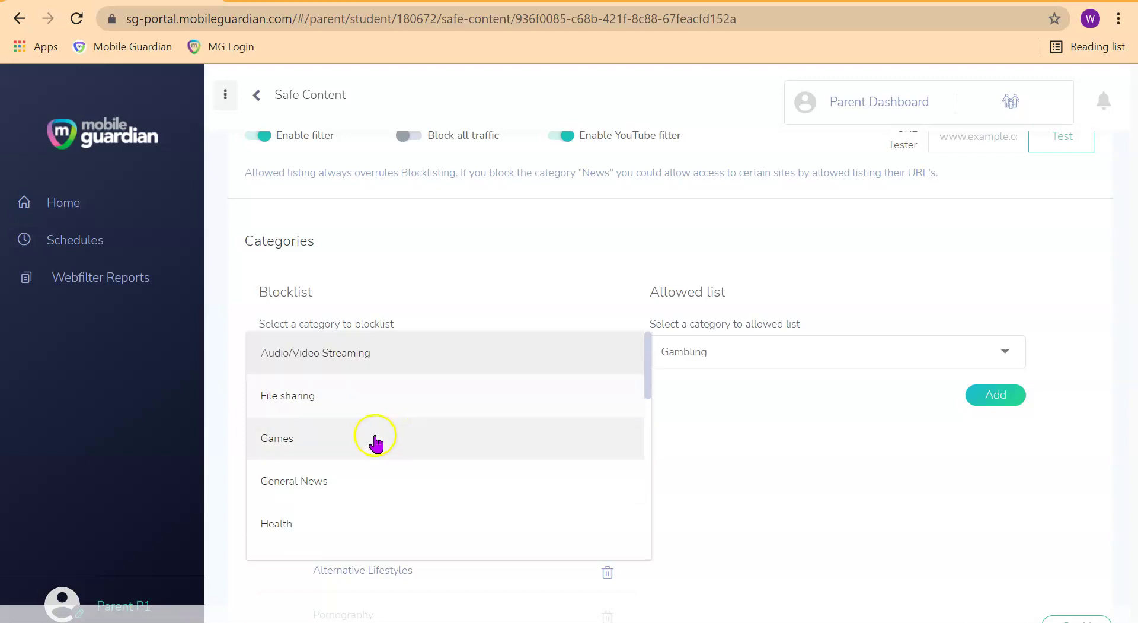
scroll(348, 448, down, 10)
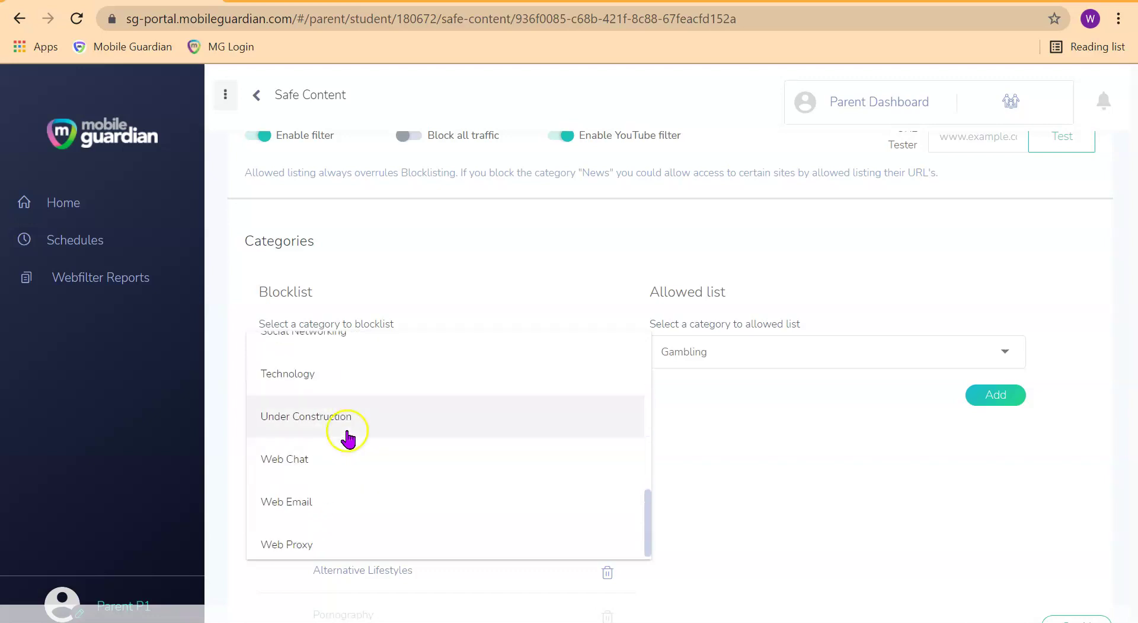
scroll(348, 447, up, 1)
scroll(347, 437, down, 1)
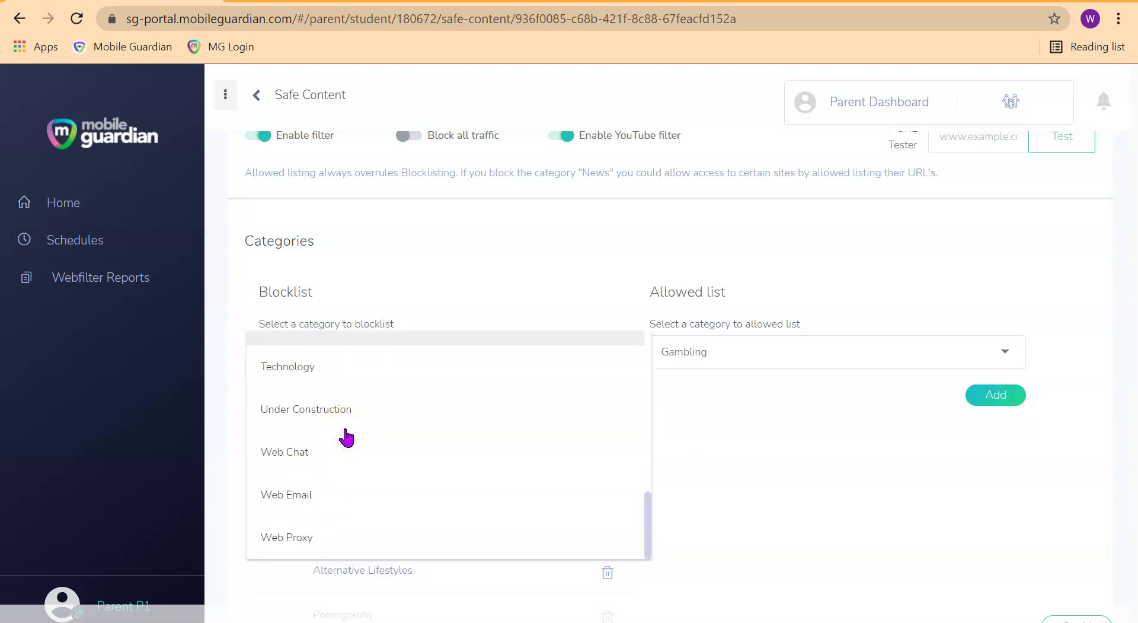
click(797, 465)
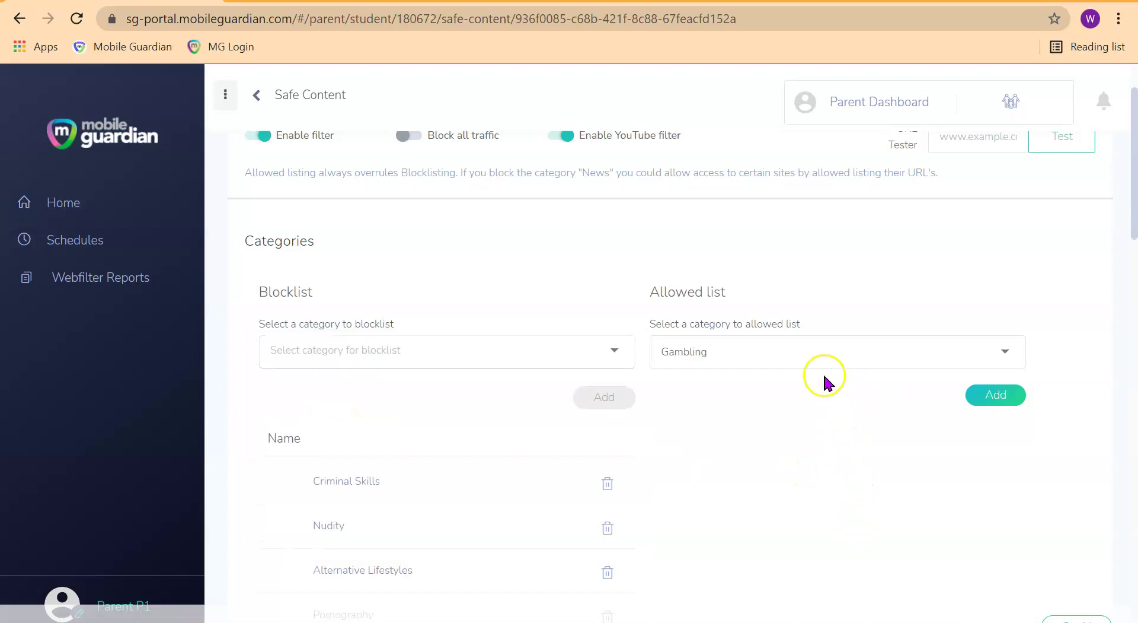
- Choose Games in place of Gambling and add it to the allowed web categories
click(822, 354)
click(872, 539)
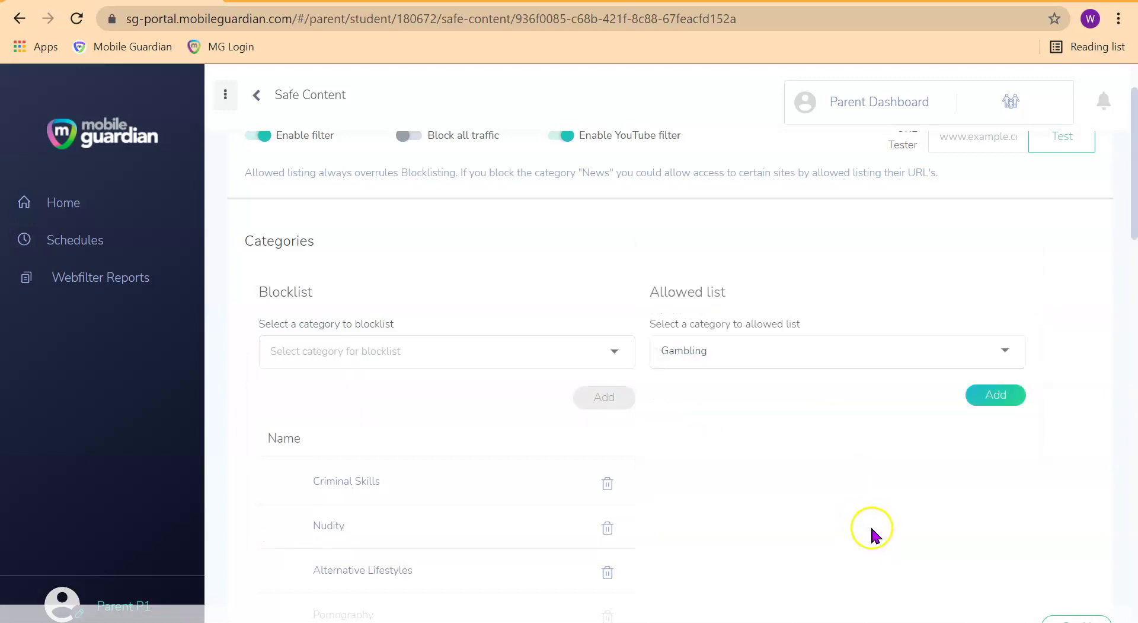
click(884, 353)
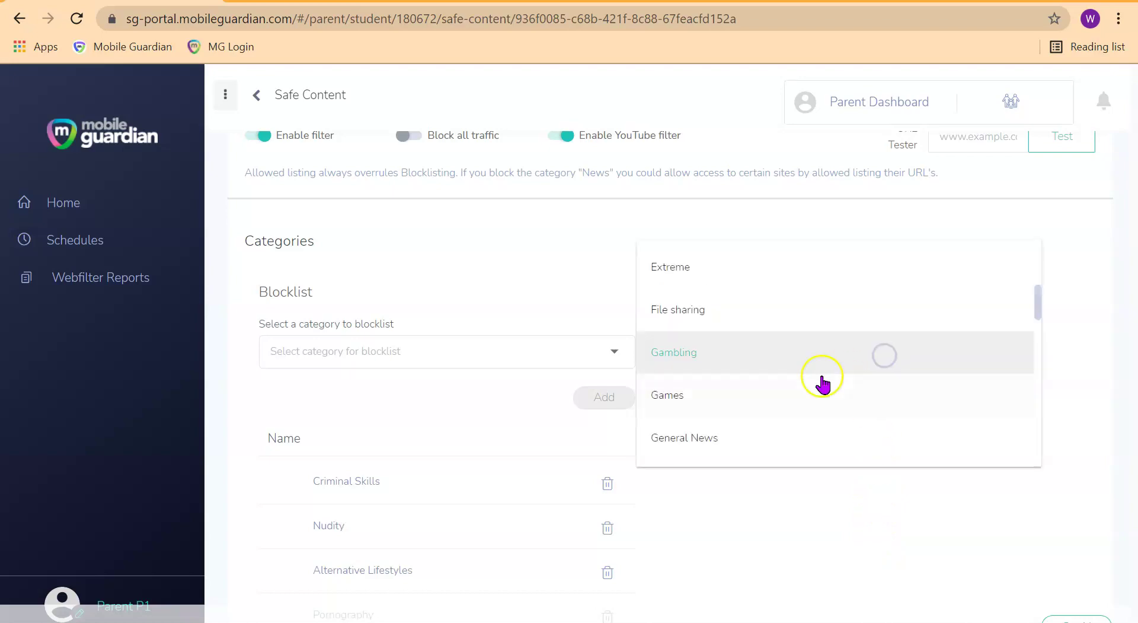
click(779, 393)
click(1002, 394)
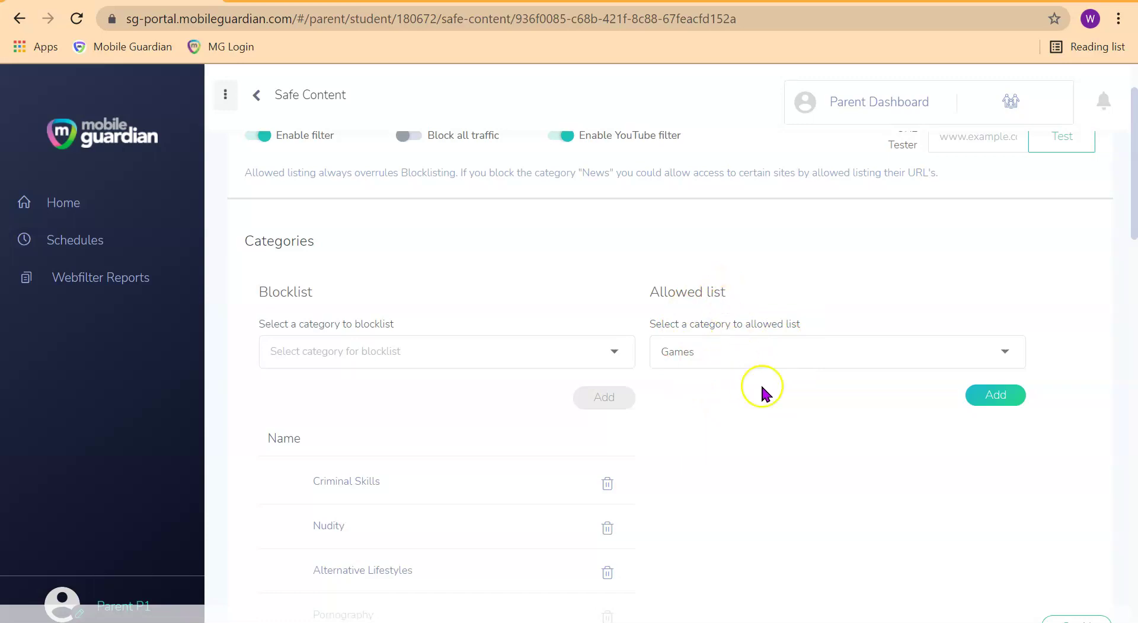
click(987, 401)
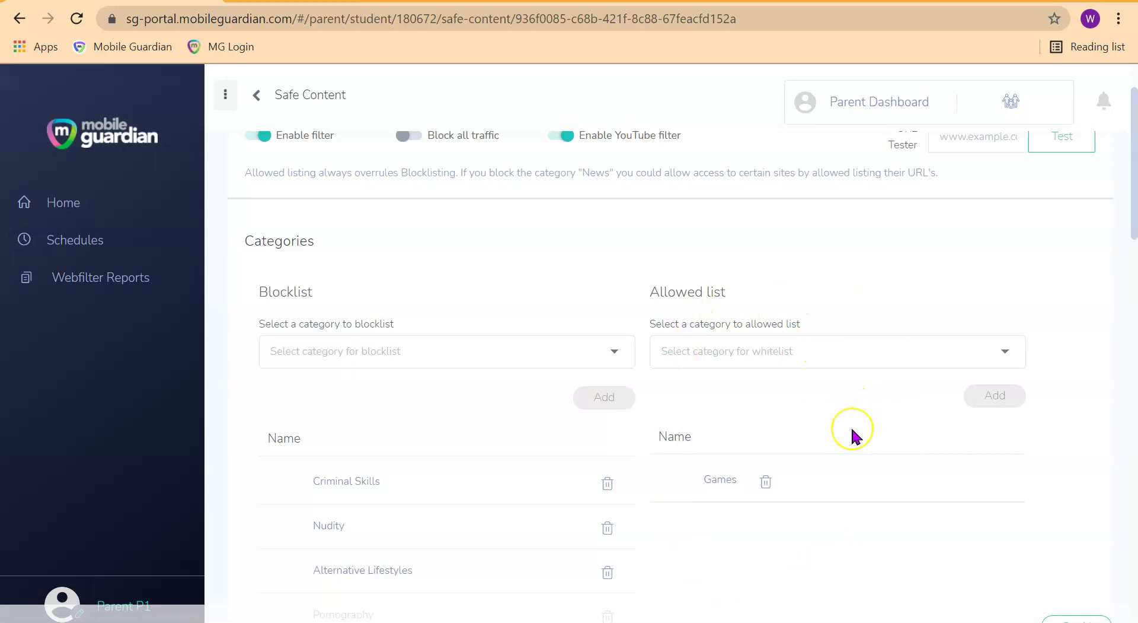
scroll(852, 430, down, 10)
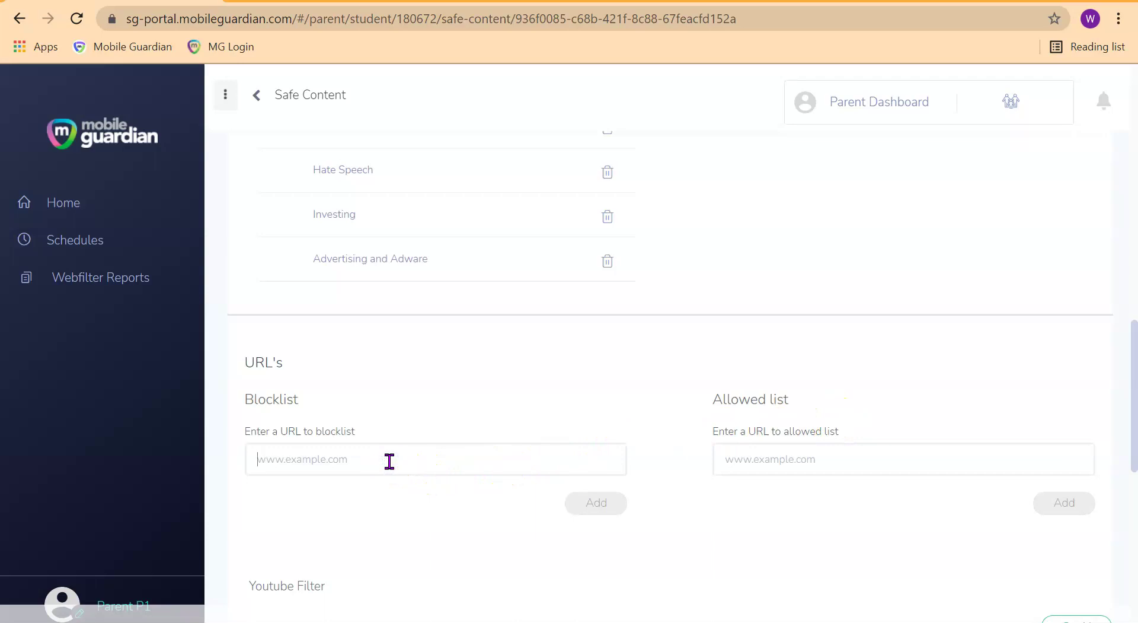
text(www.y8.com)
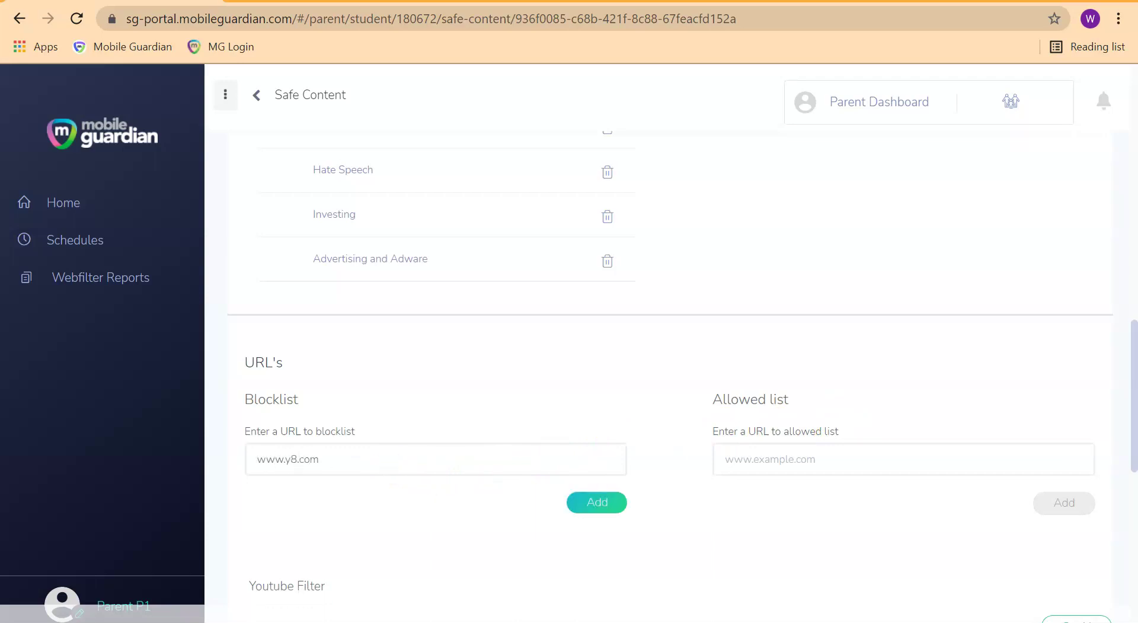
click(579, 505)
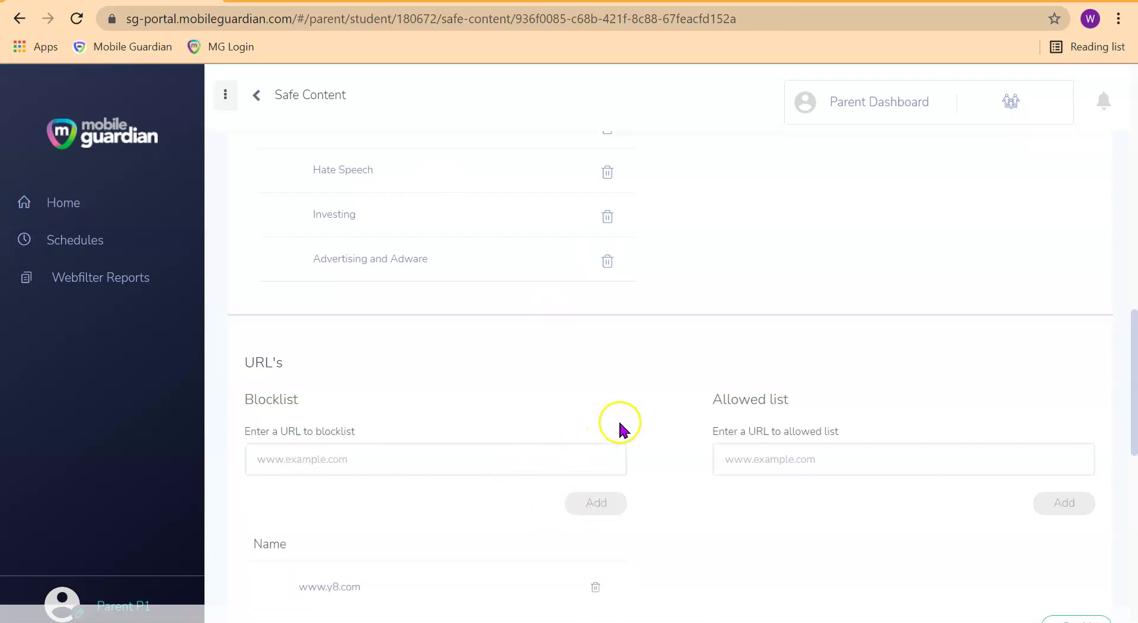
scroll(619, 427, up, 10)
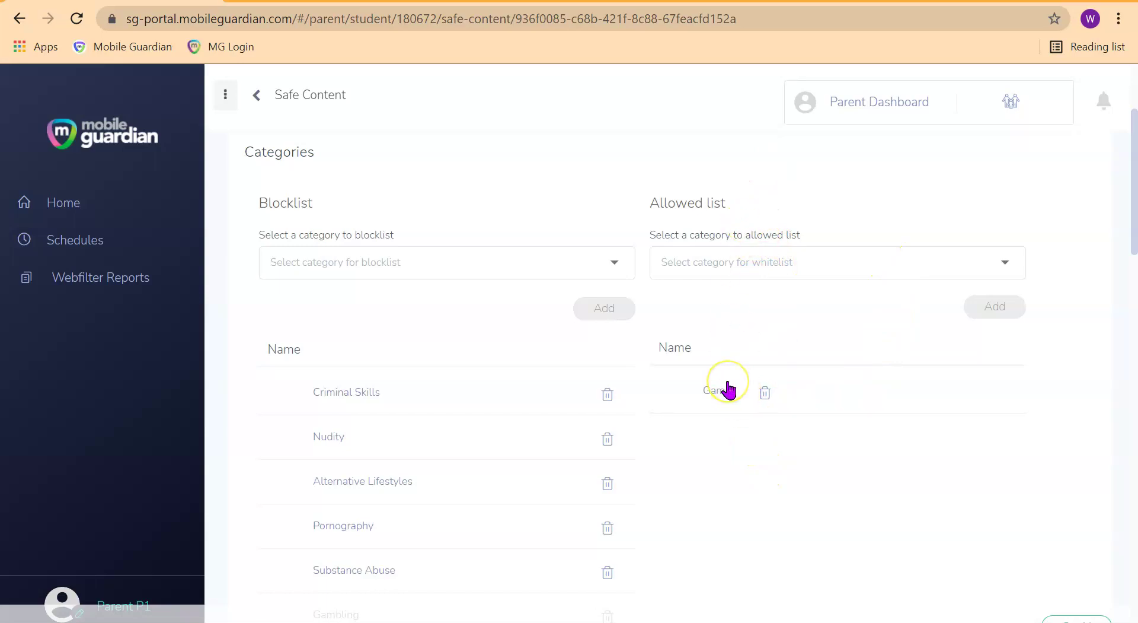
scroll(729, 427, down, 10)
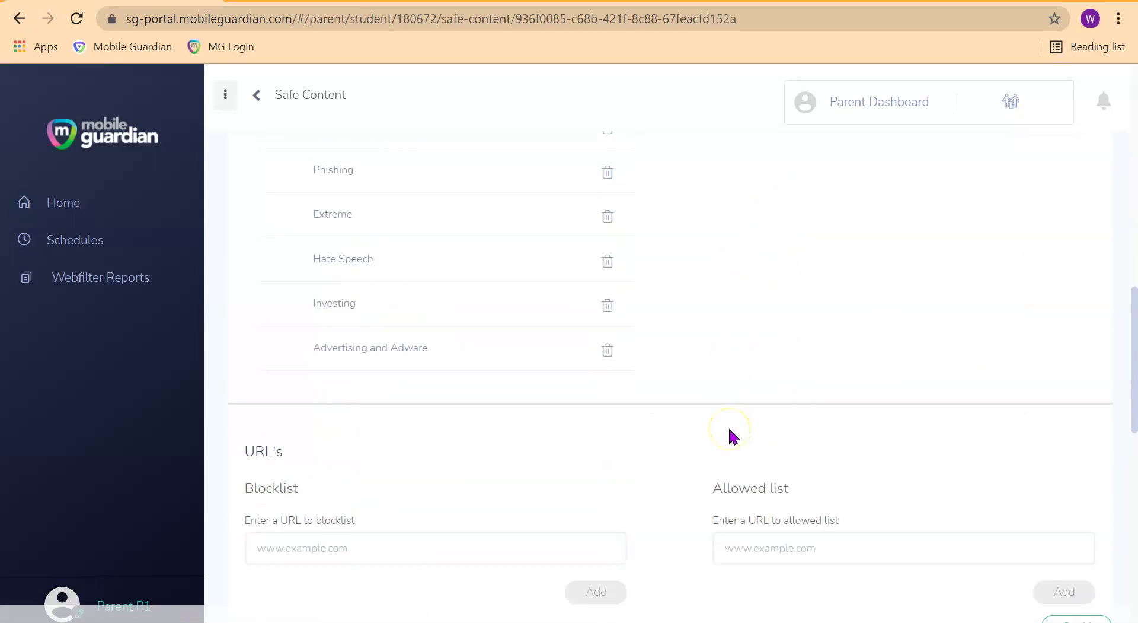
scroll(728, 425, down, 3)
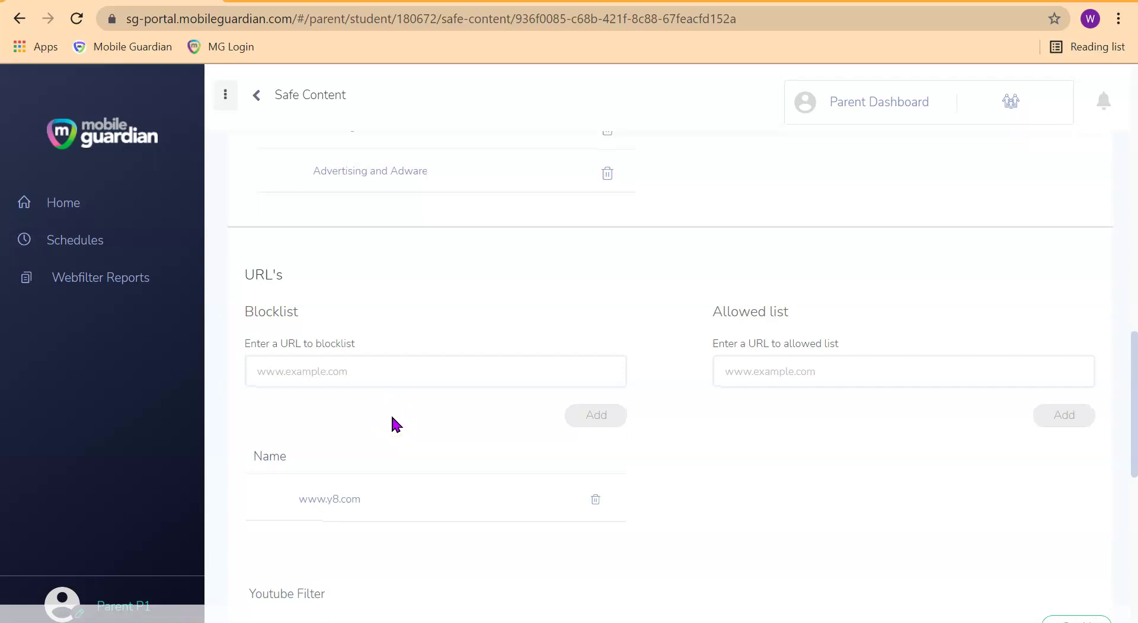
- Remove the Games category from the allowed list and add it to the category blocklist instead
scroll(394, 423, up, 10)
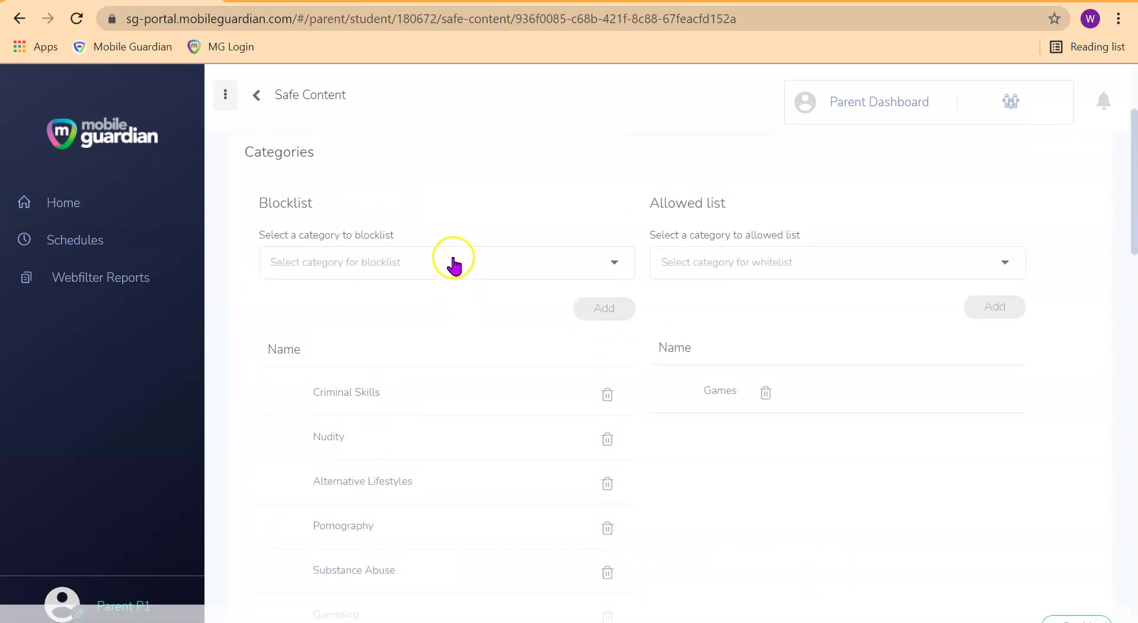
click(767, 392)
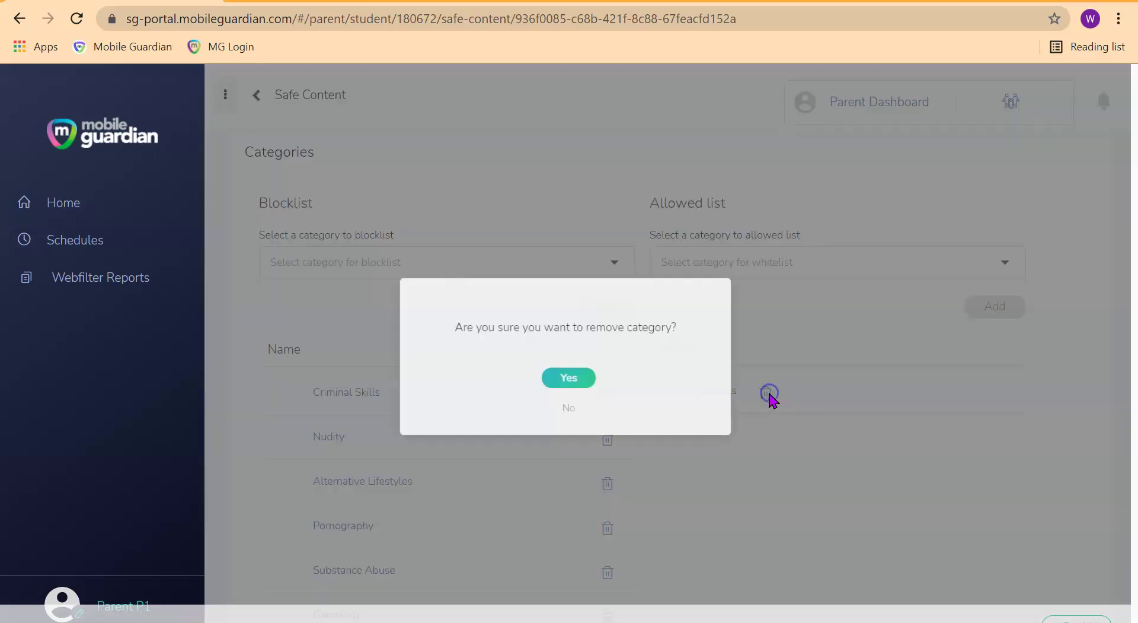
click(582, 380)
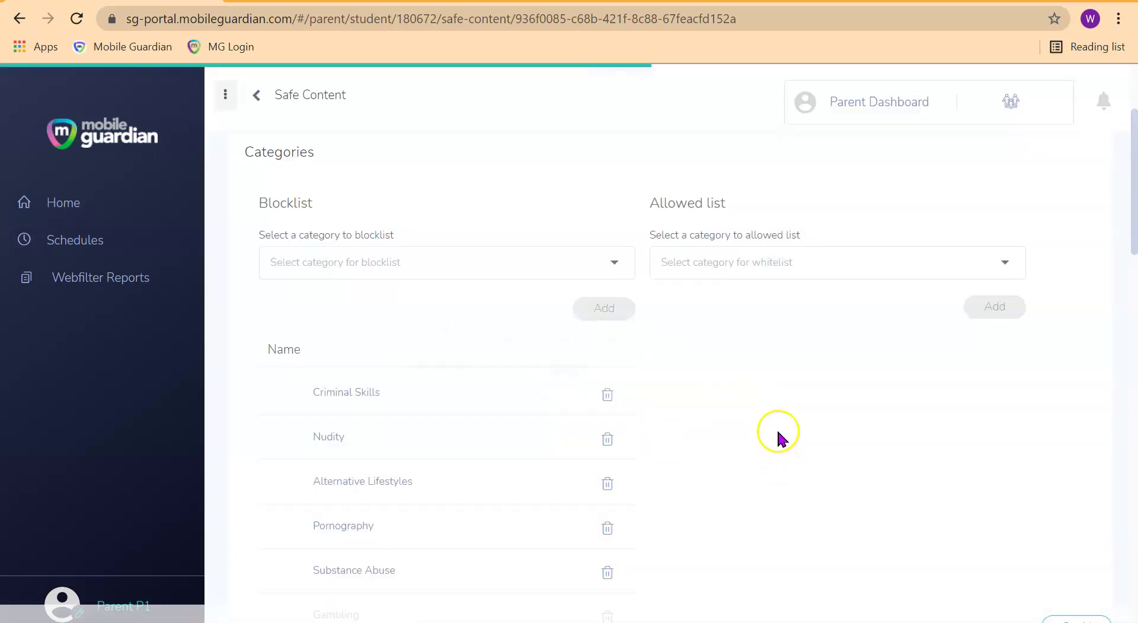
click(391, 265)
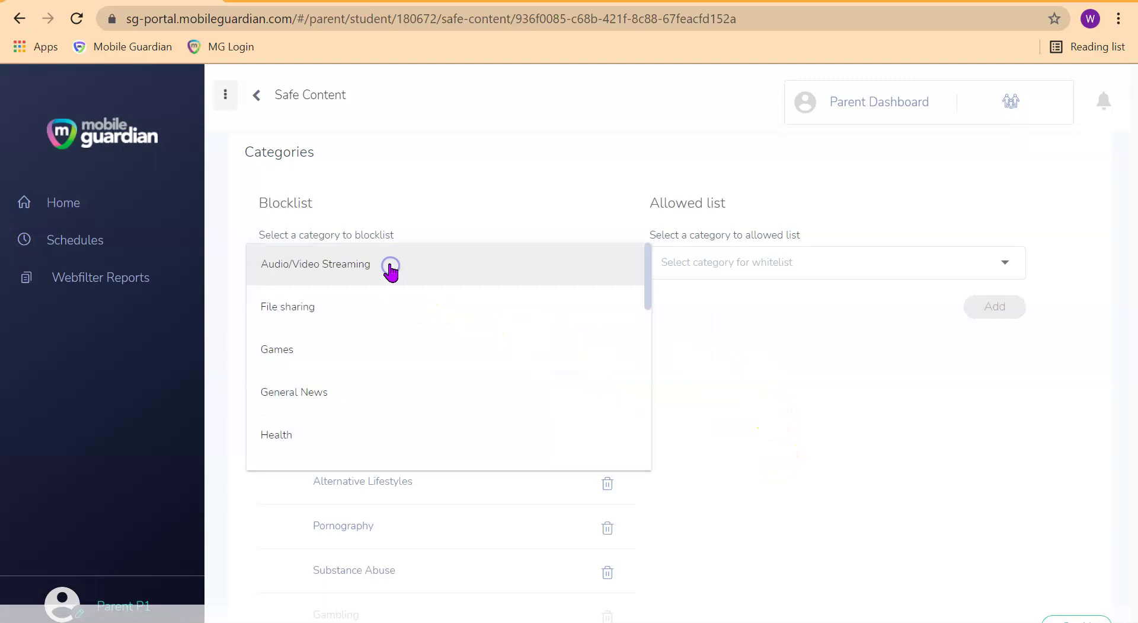
click(299, 352)
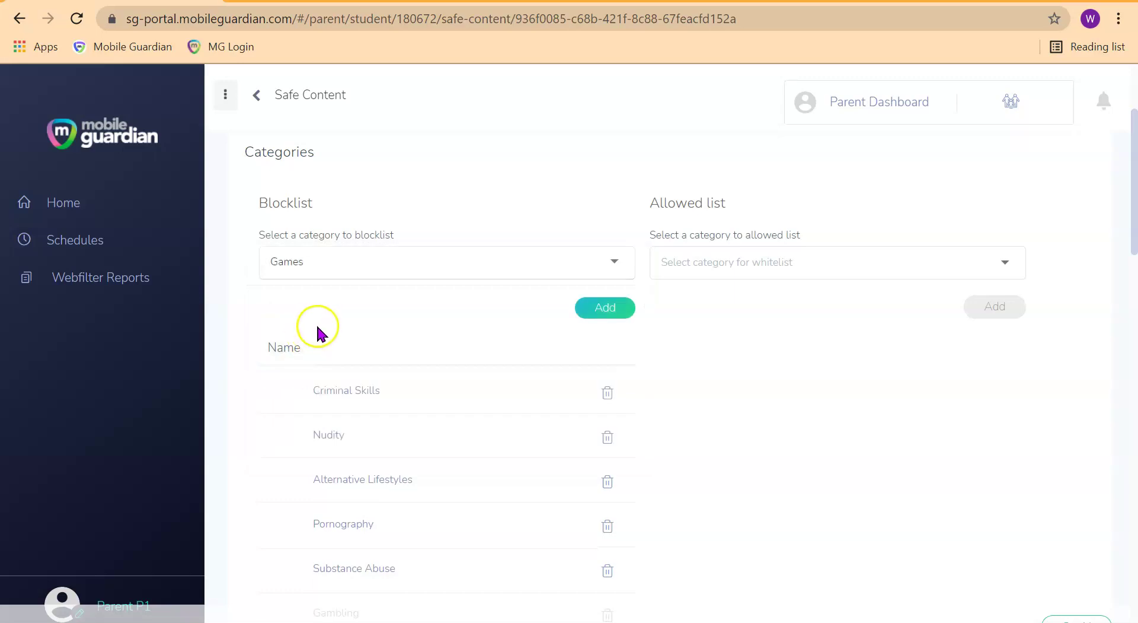
click(596, 308)
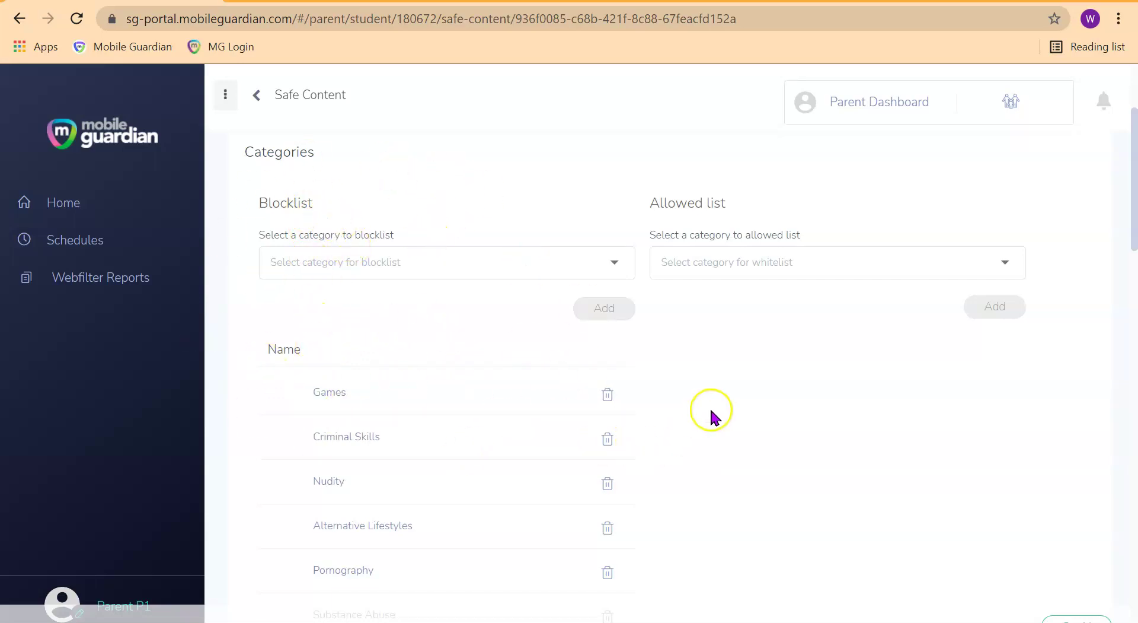
scroll(713, 417, down, 3)
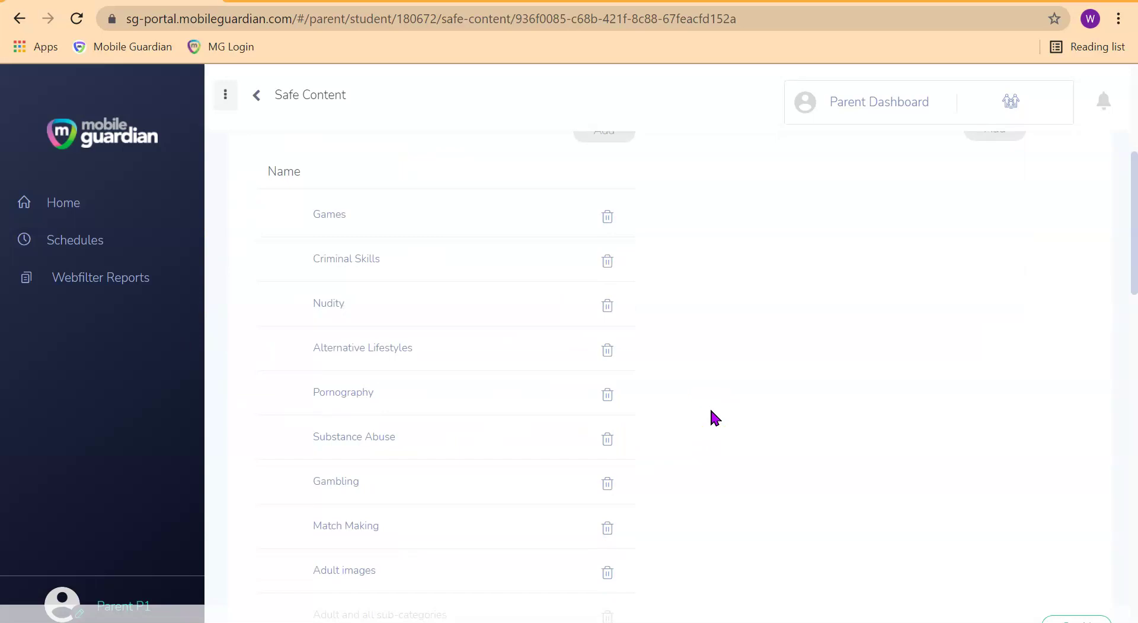
scroll(710, 410, down, 13)
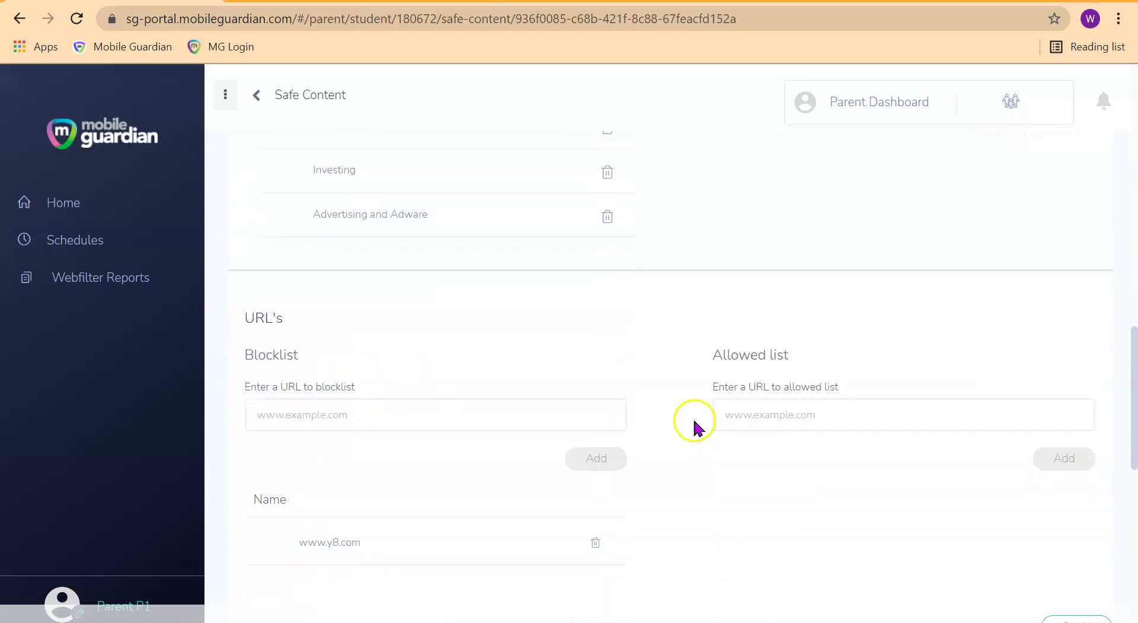
click(595, 541)
click(558, 379)
click(825, 422)
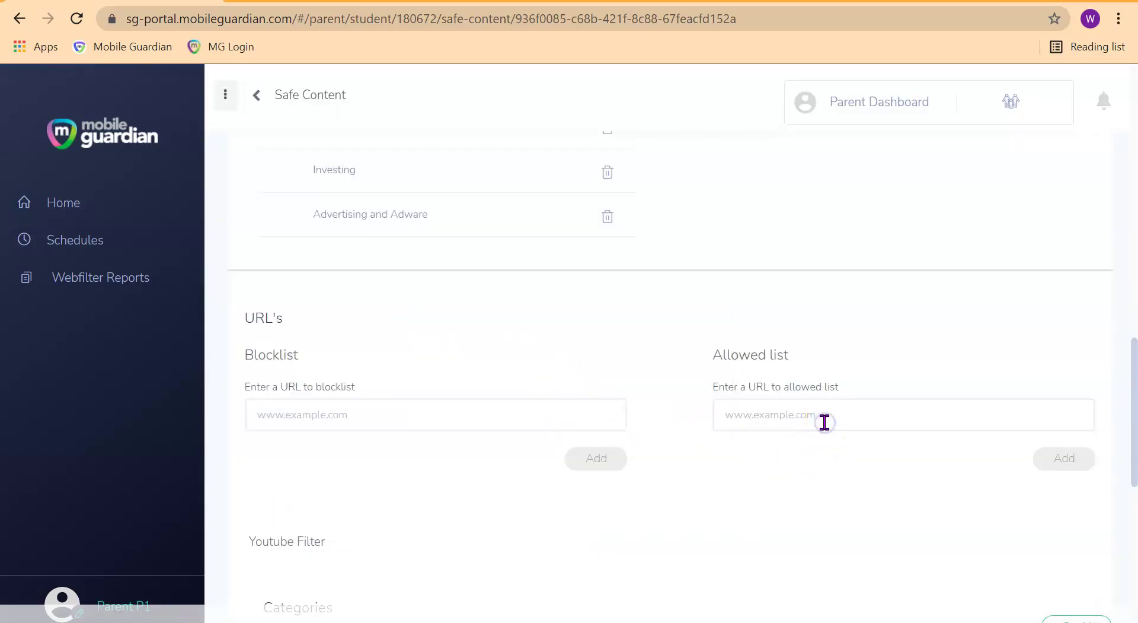
text(www.)
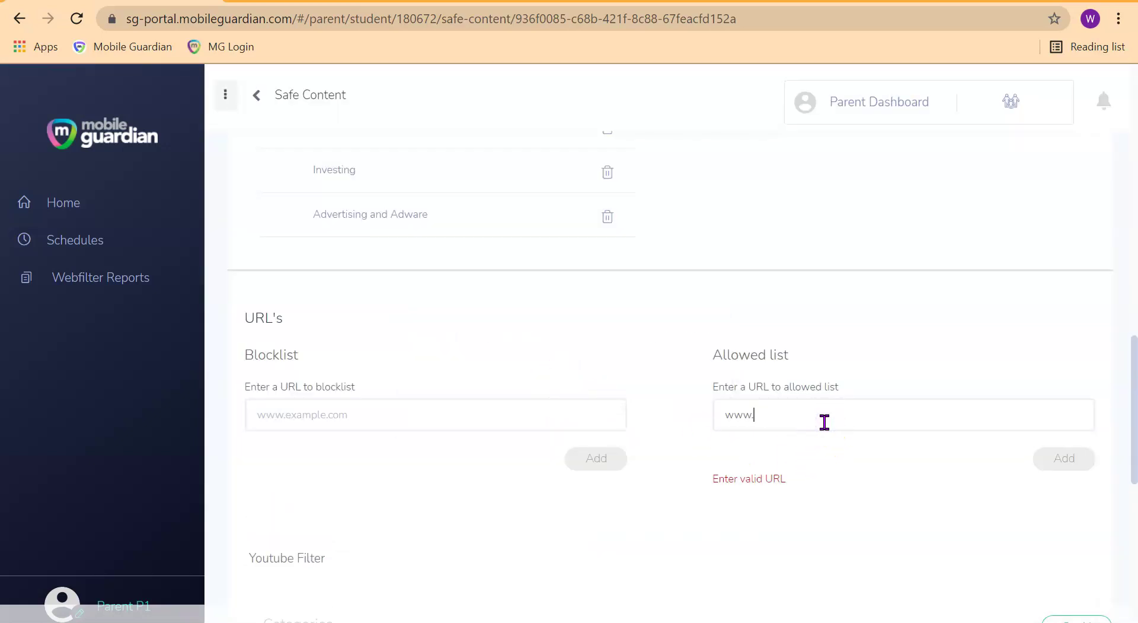
text(y8.com)
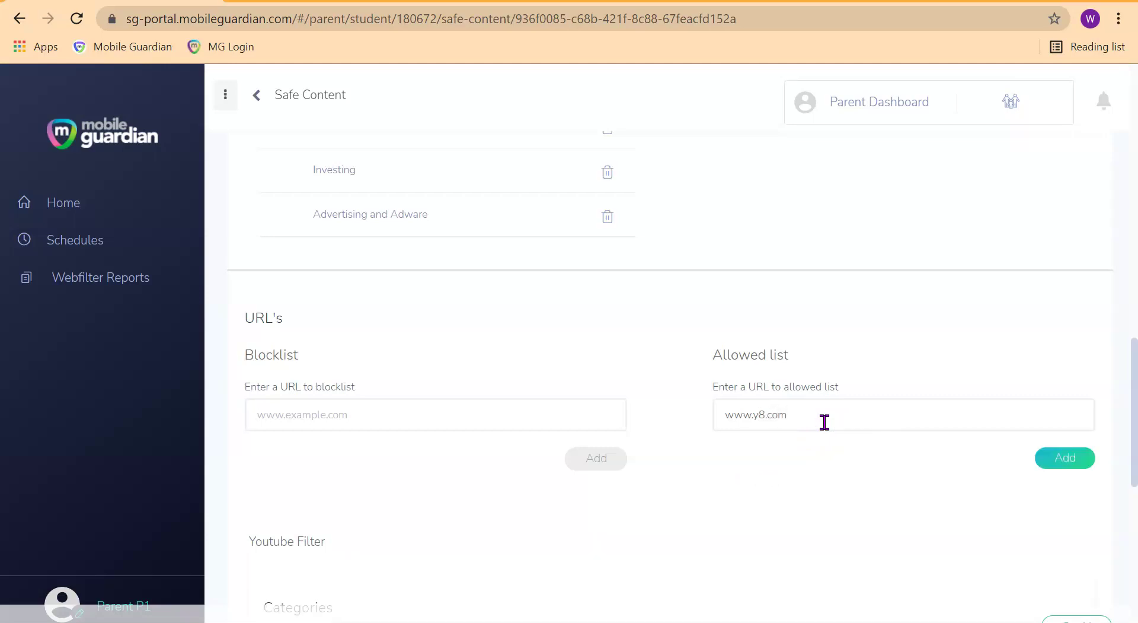
click(1047, 460)
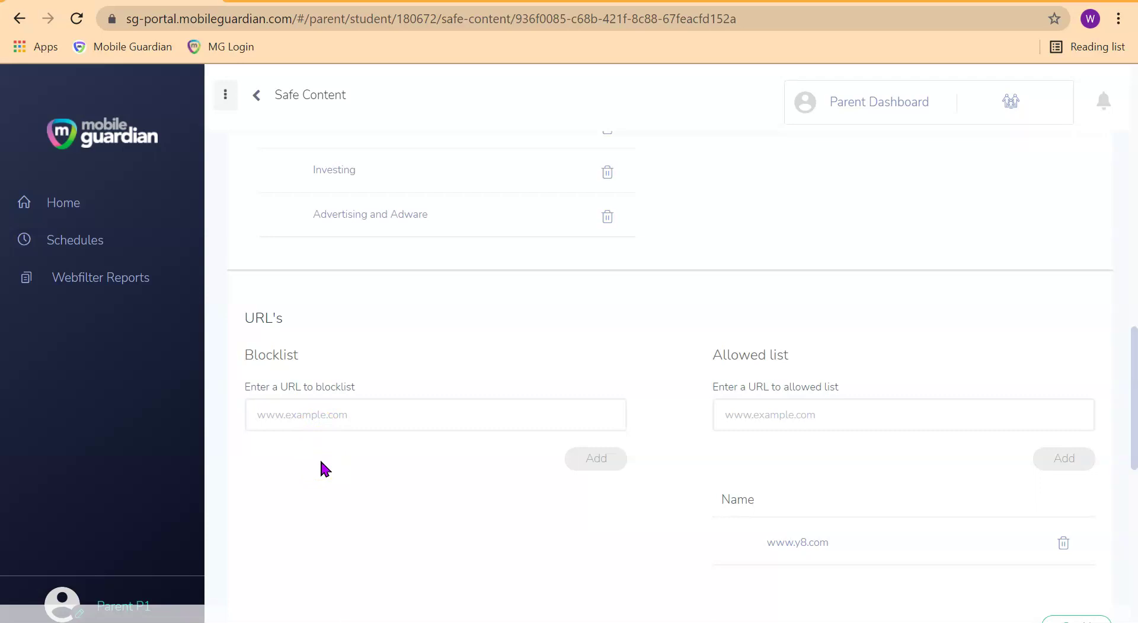
click(303, 412)
click(825, 410)
- Examine the category choices offered for the YouTube filter's blocklist and allowed list without selecting any
scroll(781, 540, down, 7)
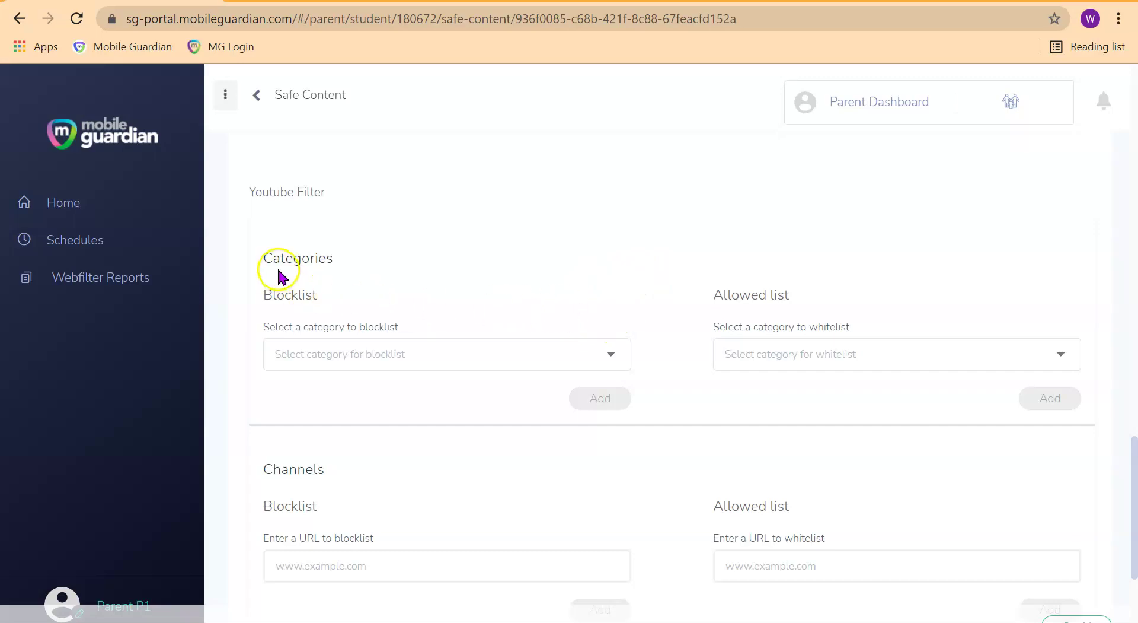
click(612, 361)
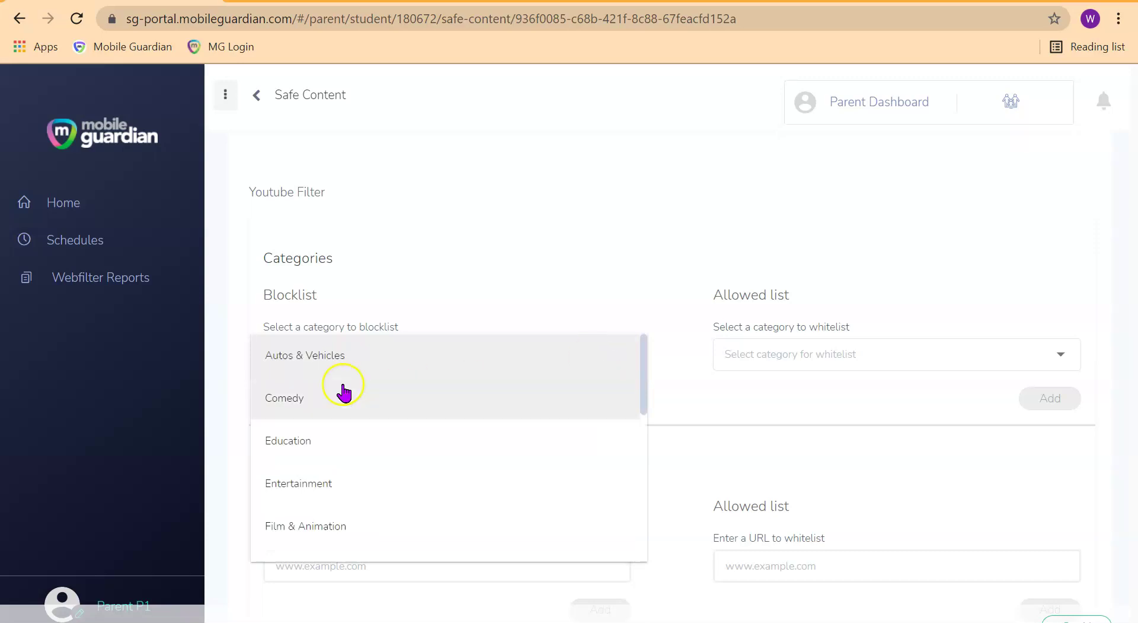
scroll(407, 396, down, 6)
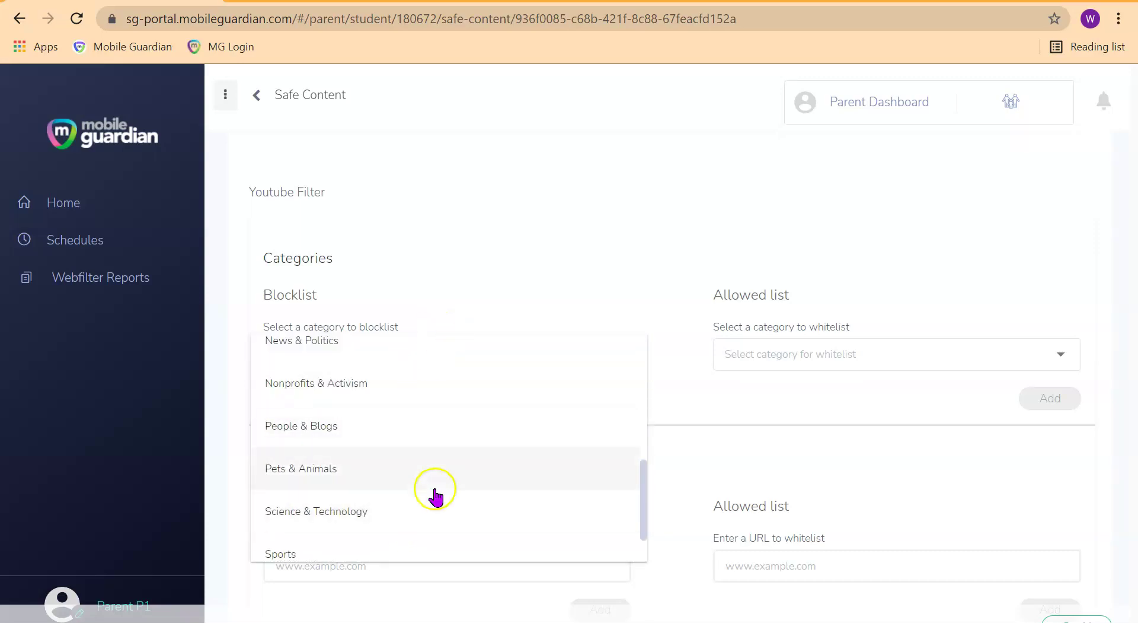
click(552, 259)
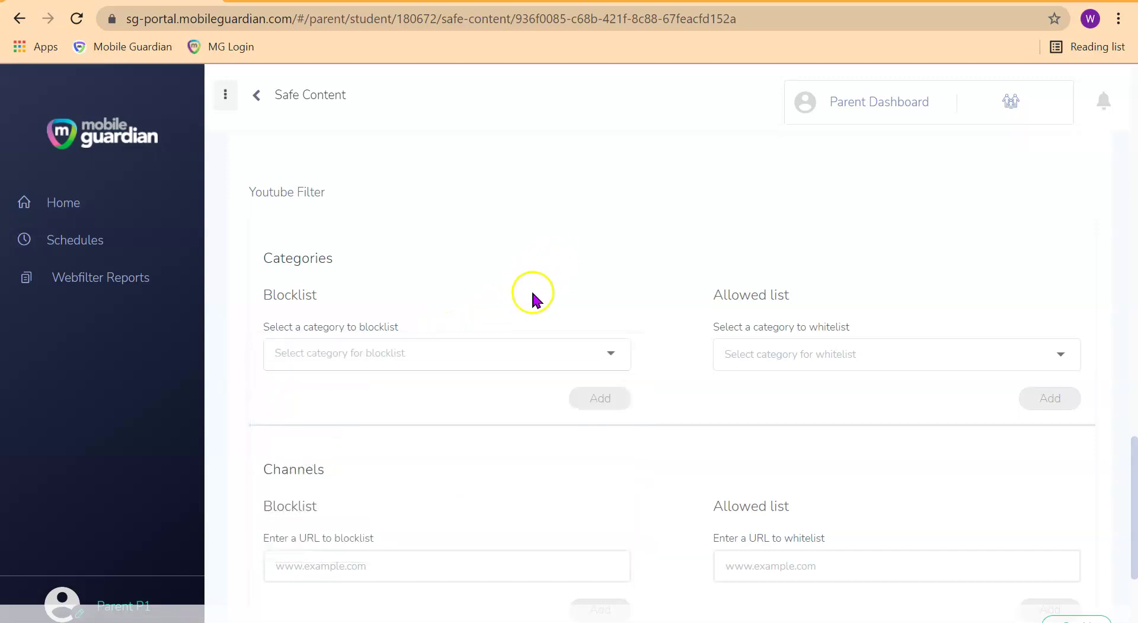
click(479, 362)
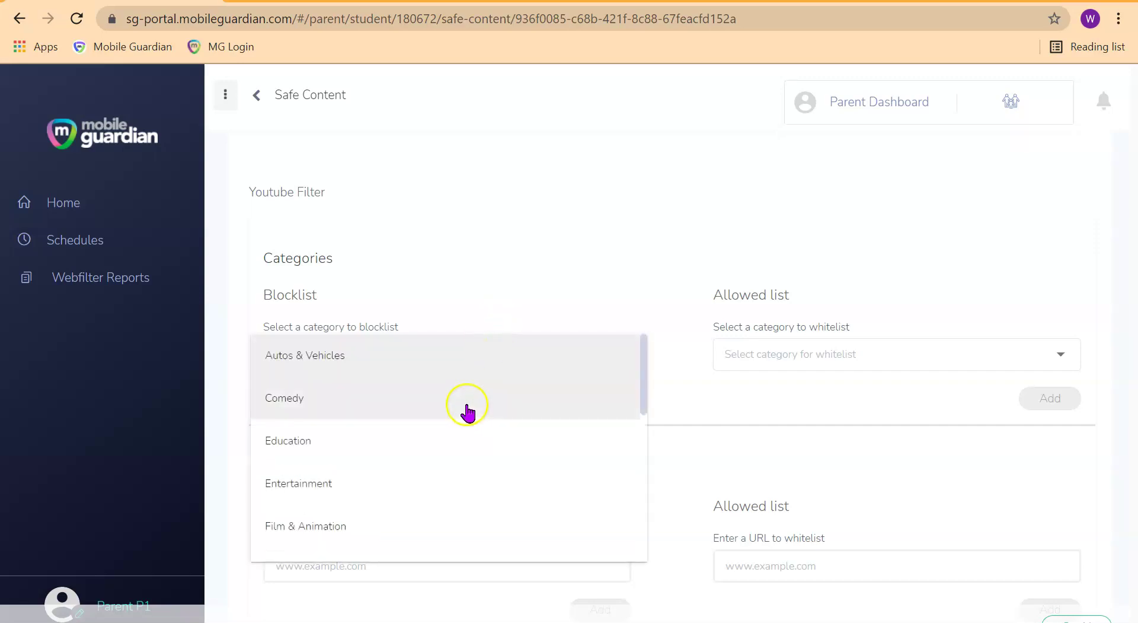
click(538, 288)
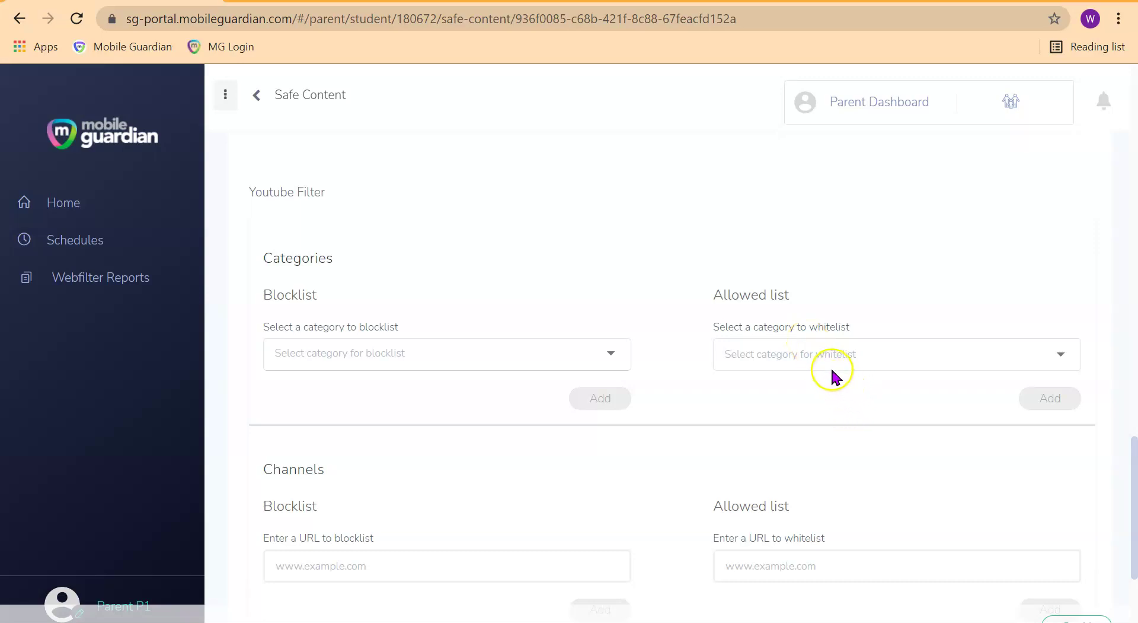
click(928, 364)
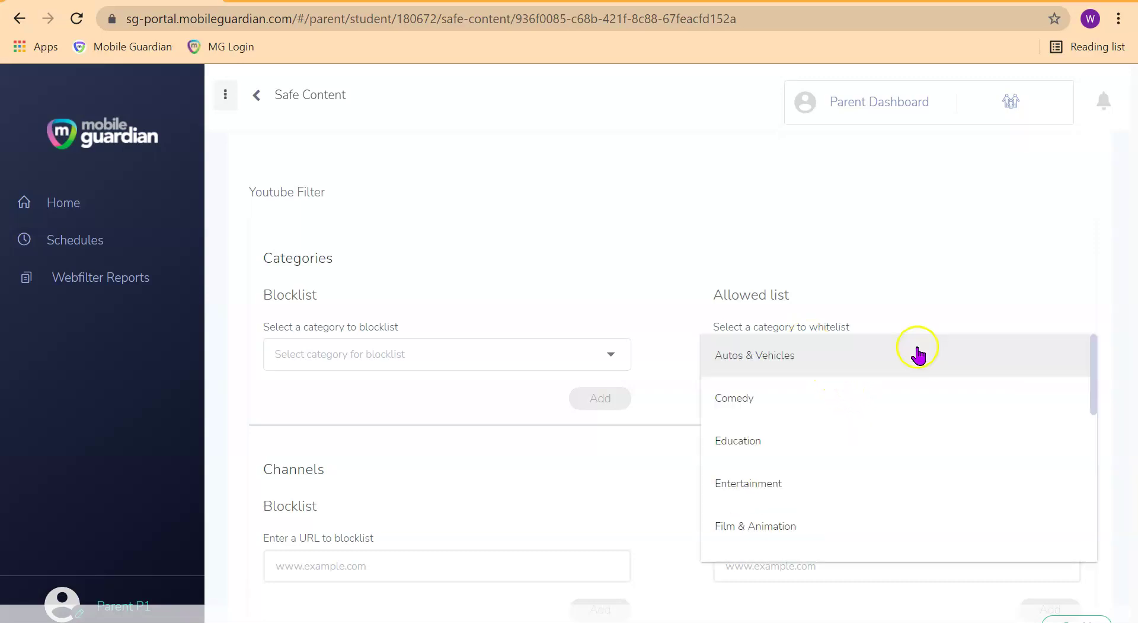
click(566, 356)
click(527, 363)
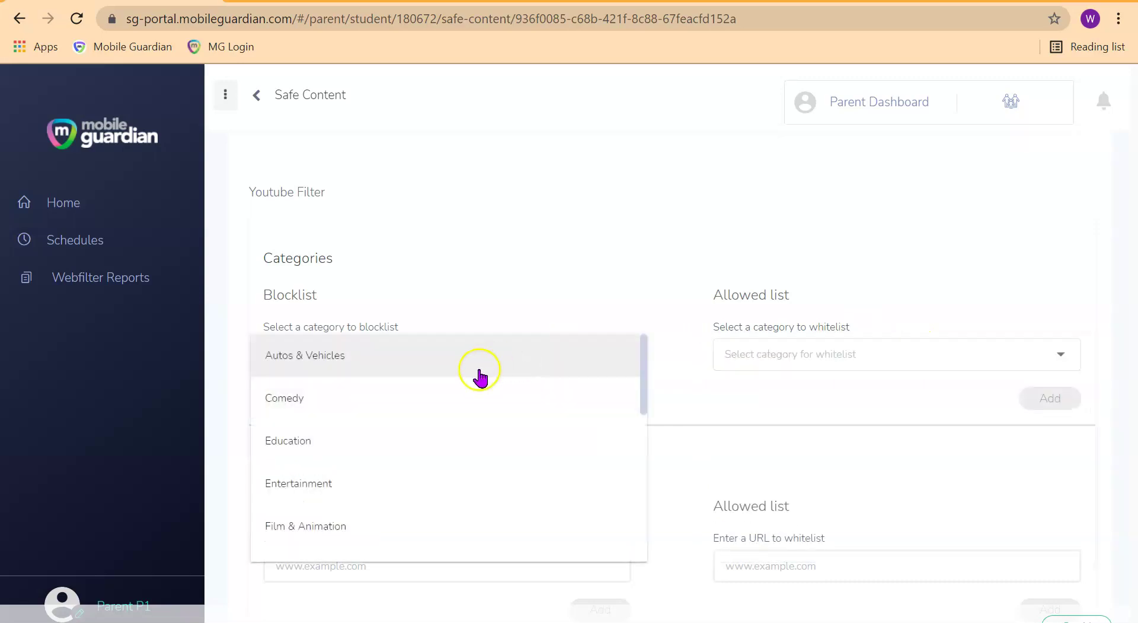
click(721, 201)
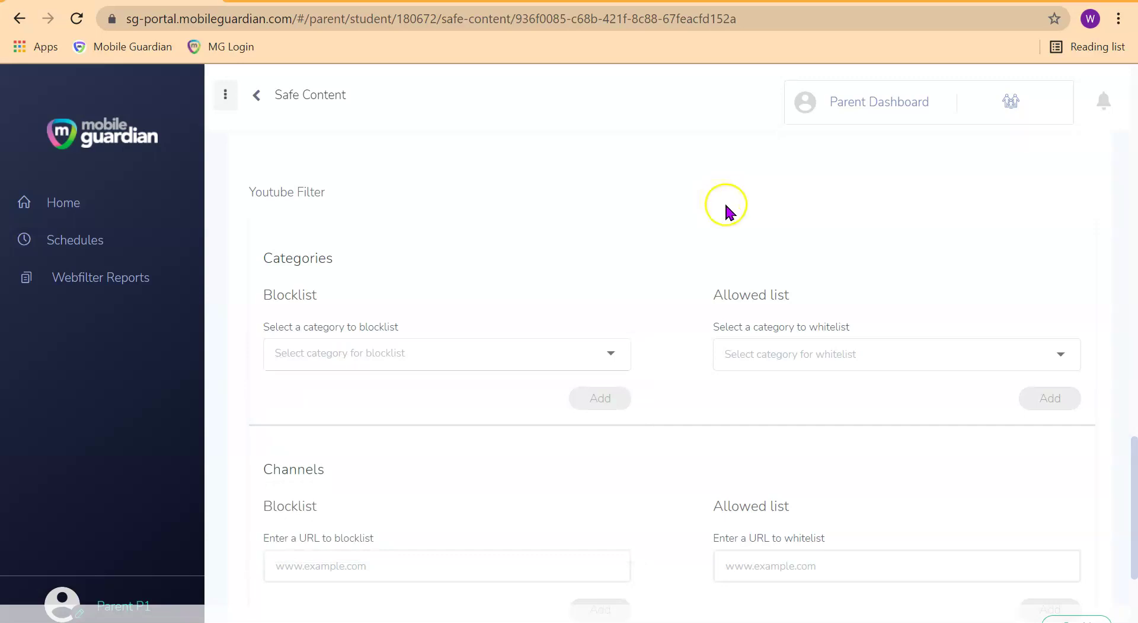
- Check the YouTube channel and video URL formats in the notes image, then return to the YouTube filter's channel settings
click(788, 565)
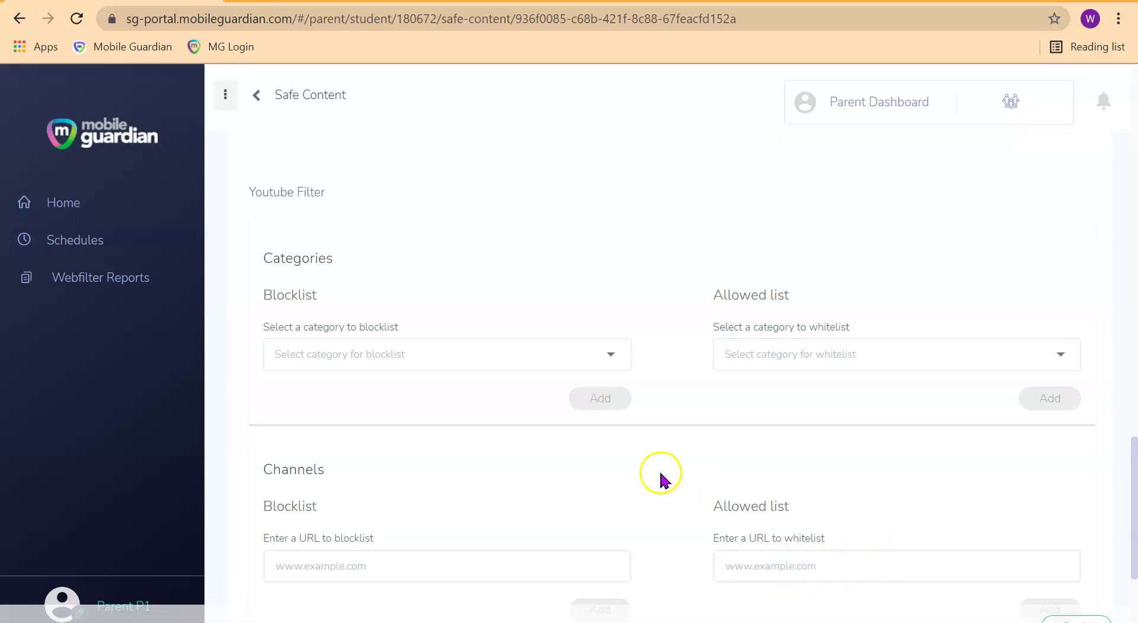
key(alt+Tab)
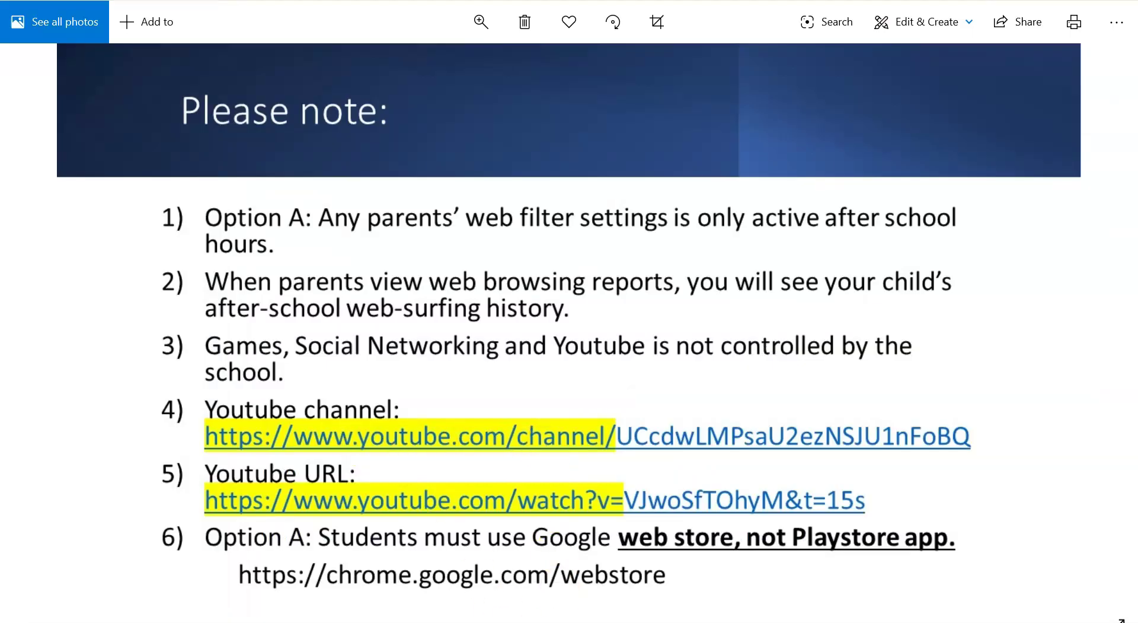
key(alt+Tab)
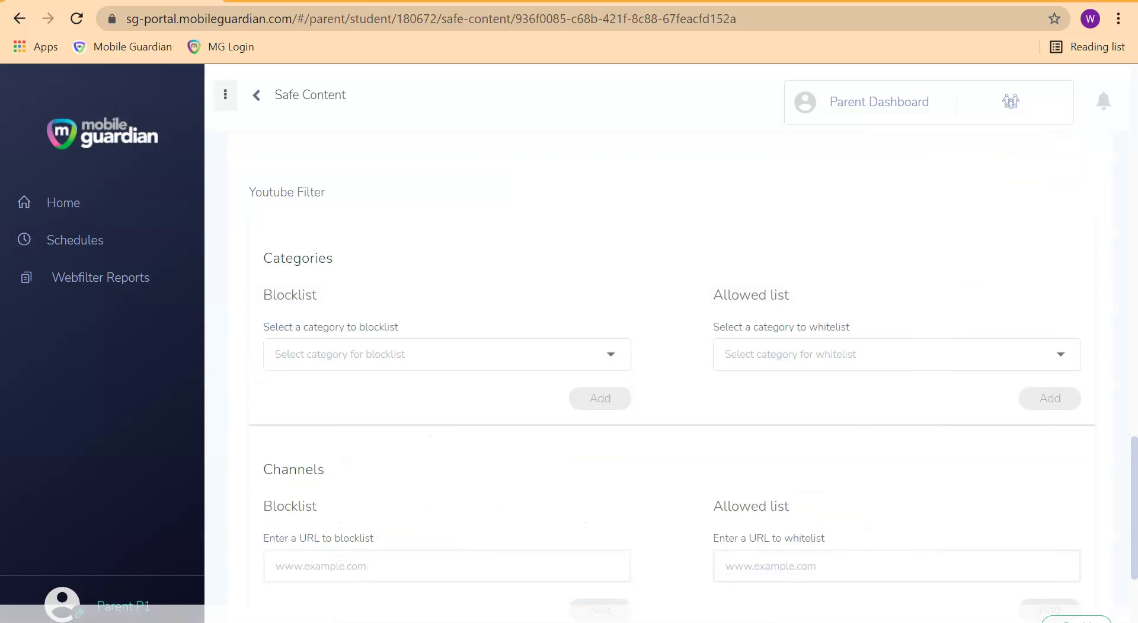
- Open youtube.com in a new browser tab, open the Ping Pong Trick Shots 3 video and pause it
key(ctrl+t)
text(youtube.com)
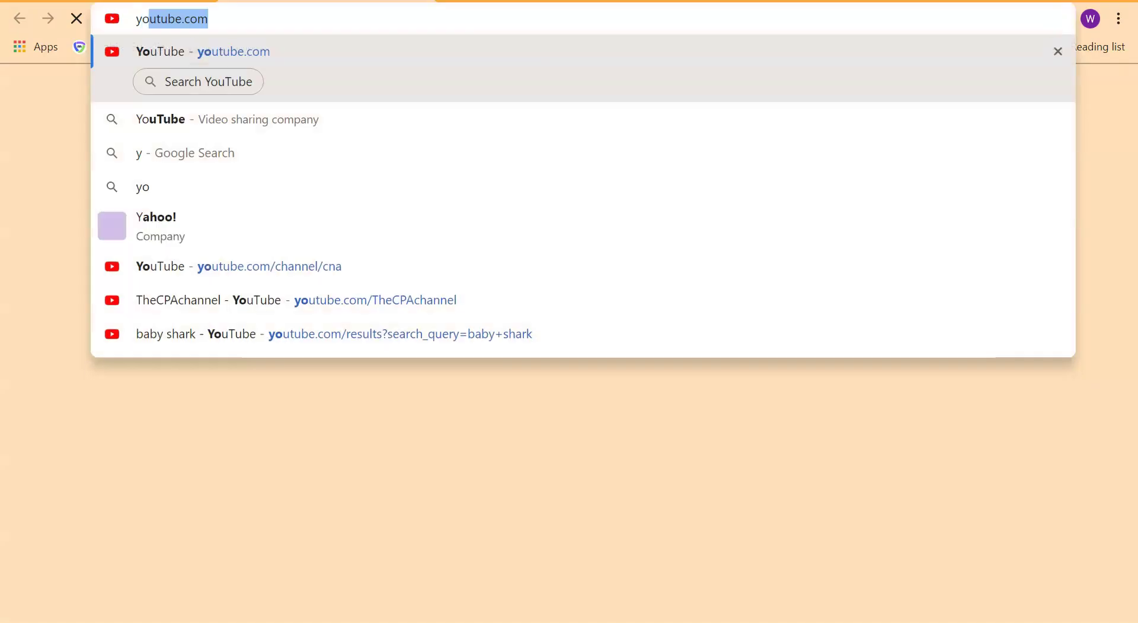
key(Return)
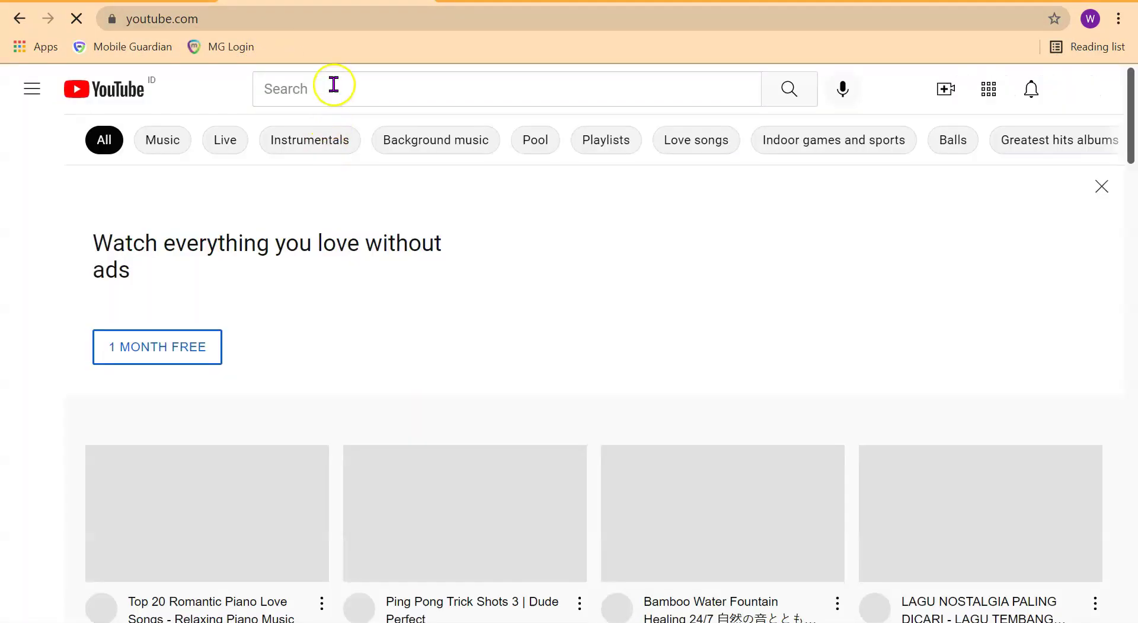
click(334, 84)
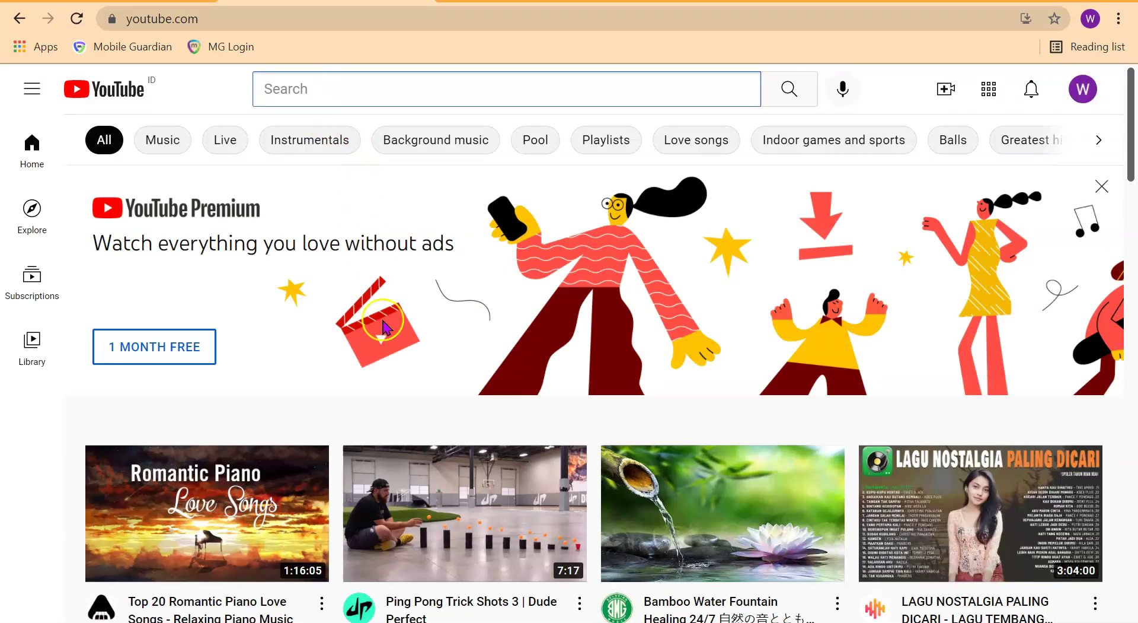
click(397, 488)
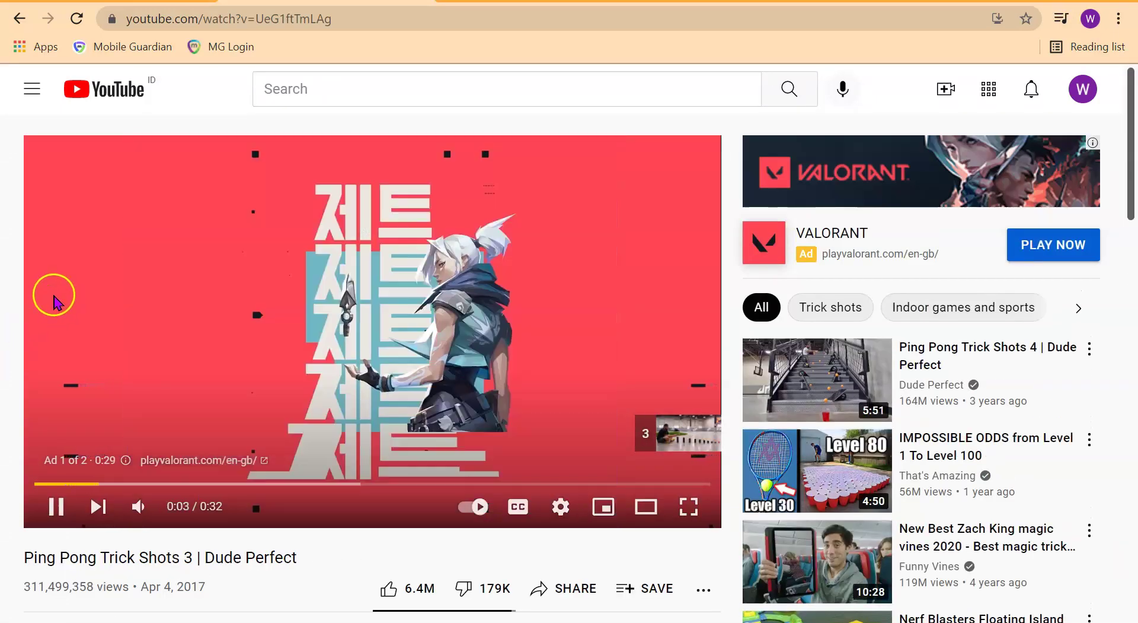
click(148, 351)
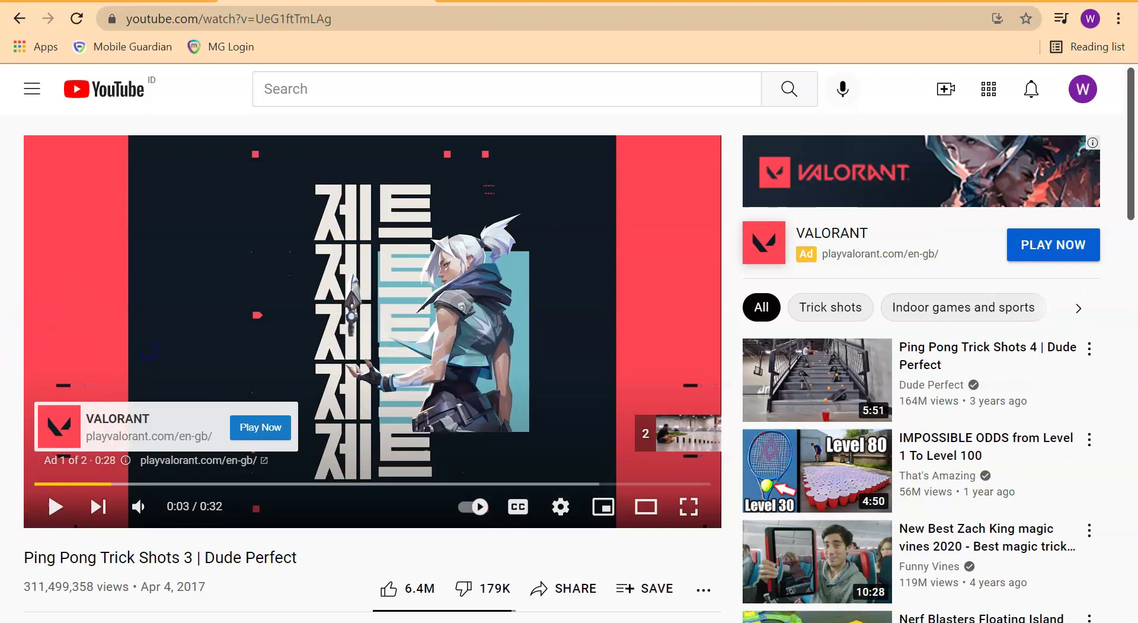
- Open the Dude Perfect channel page from the video's description area and look over the page
scroll(27, 542, down, 1)
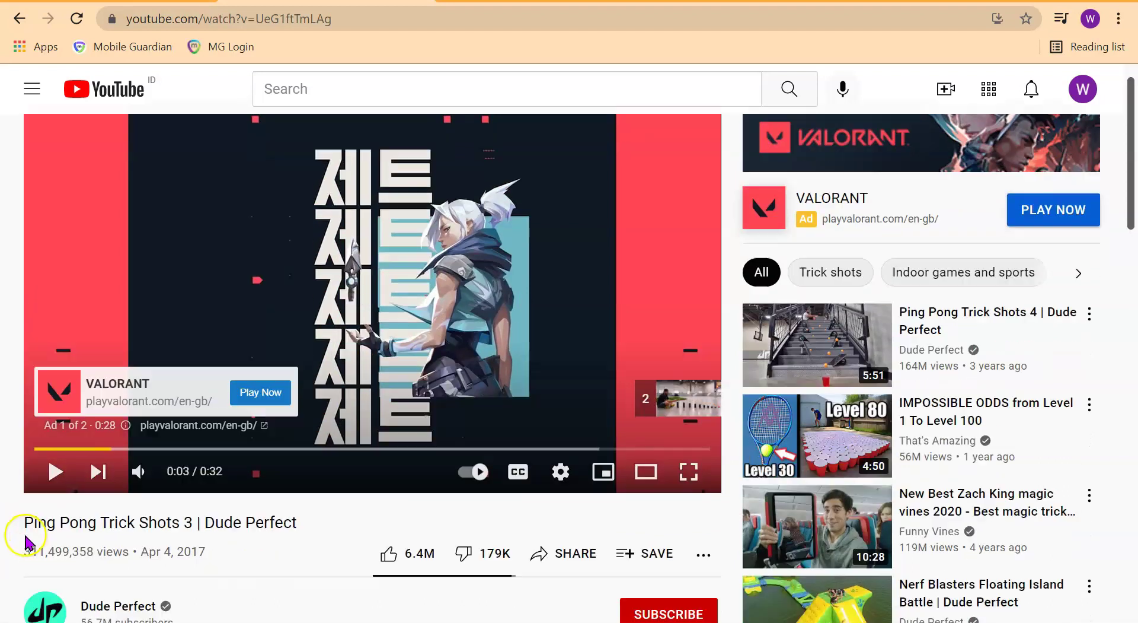
scroll(12, 501, down, 4)
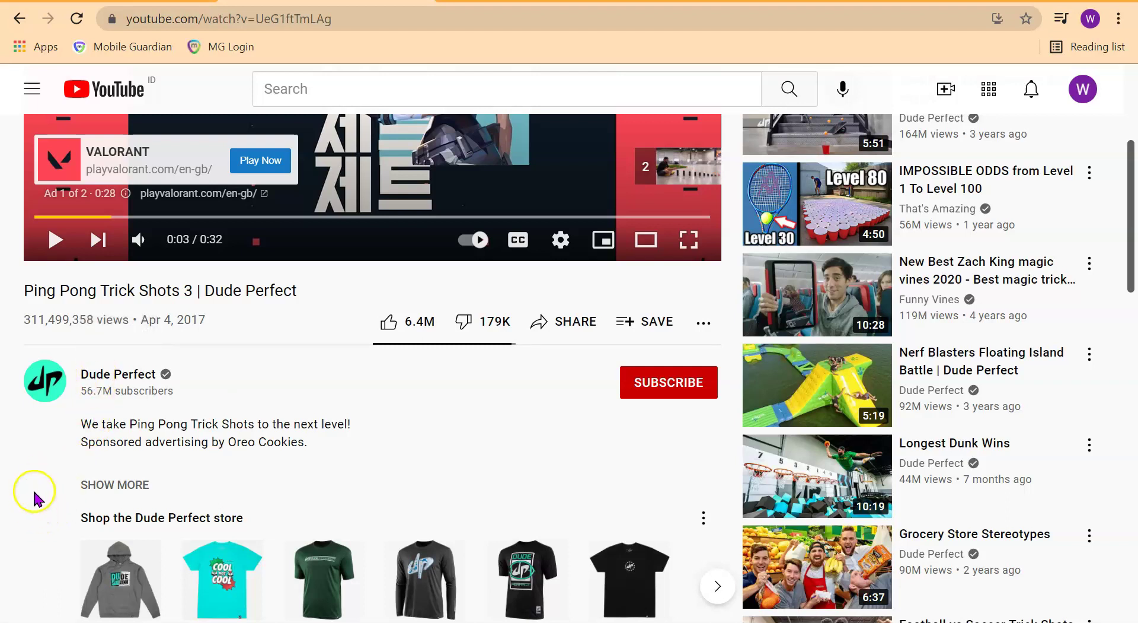
click(102, 375)
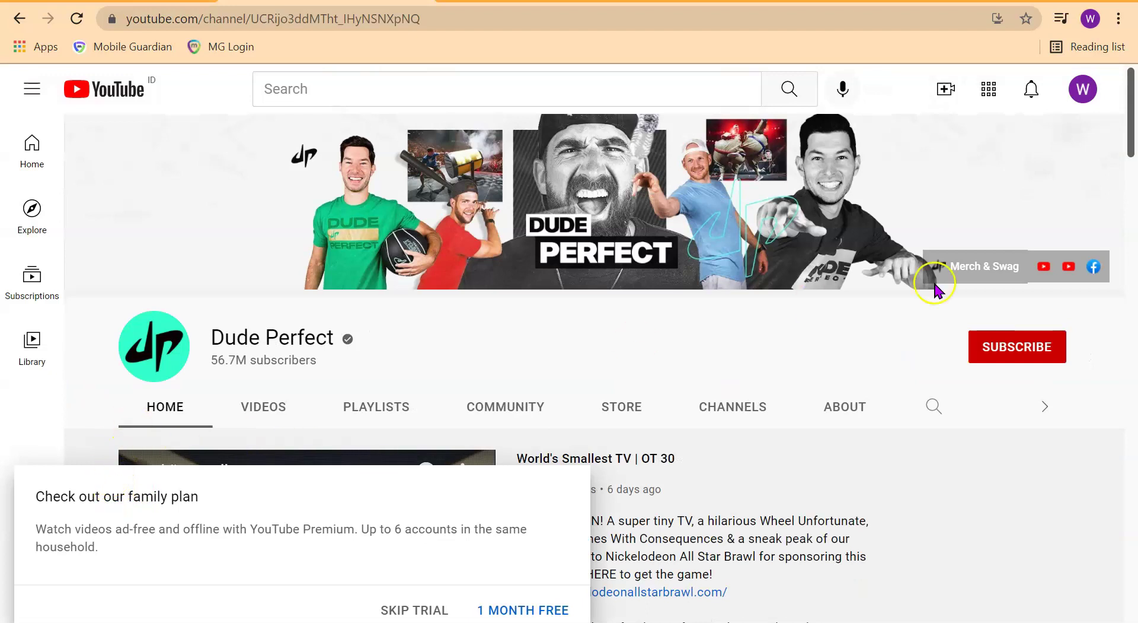
scroll(435, 409, down, 1)
scroll(434, 409, down, 2)
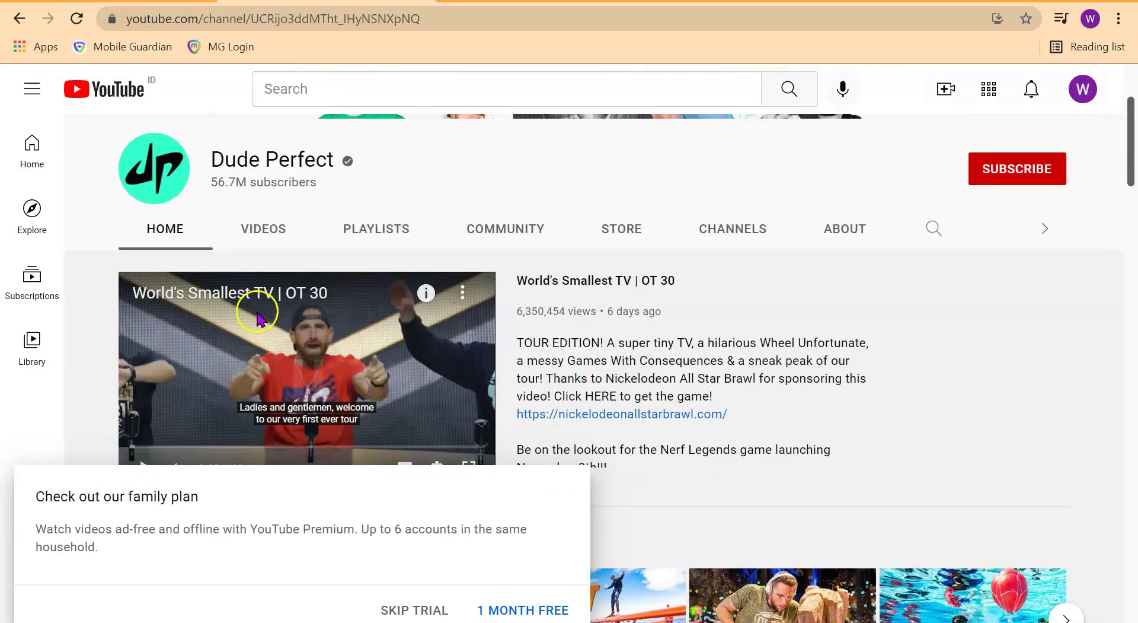
scroll(254, 305, up, 3)
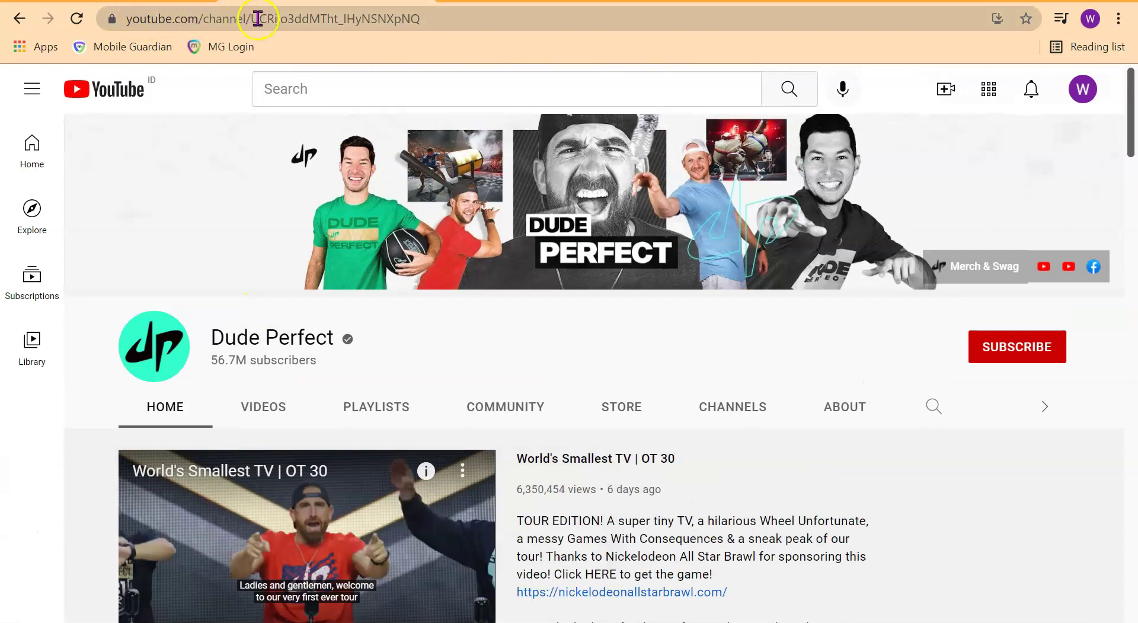
drag(252, 17, 458, 26)
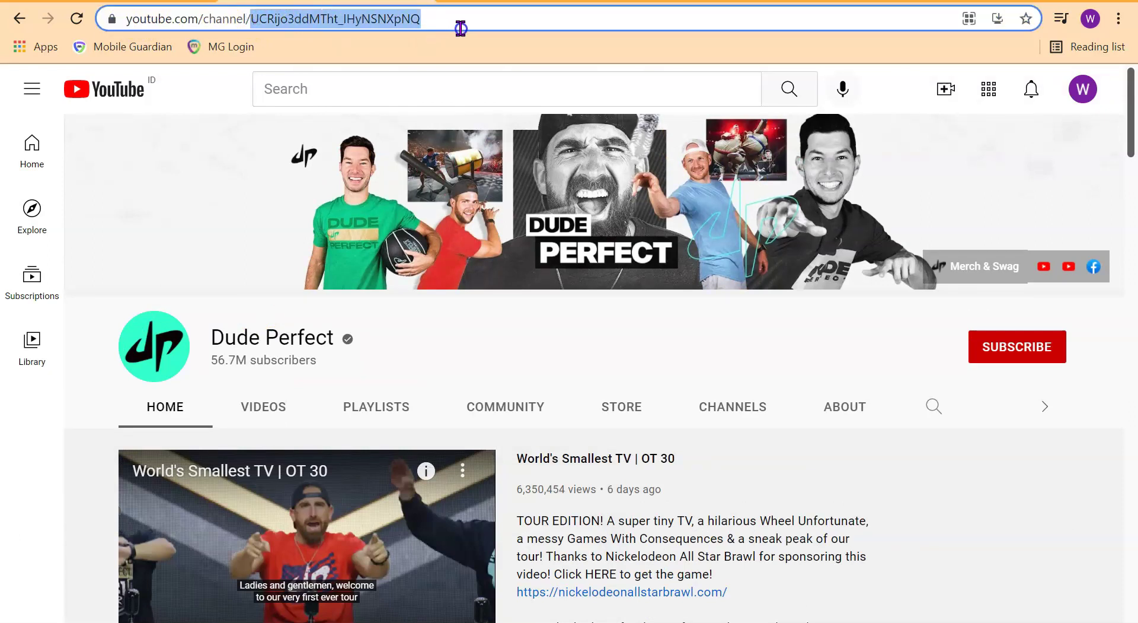
click(439, 19)
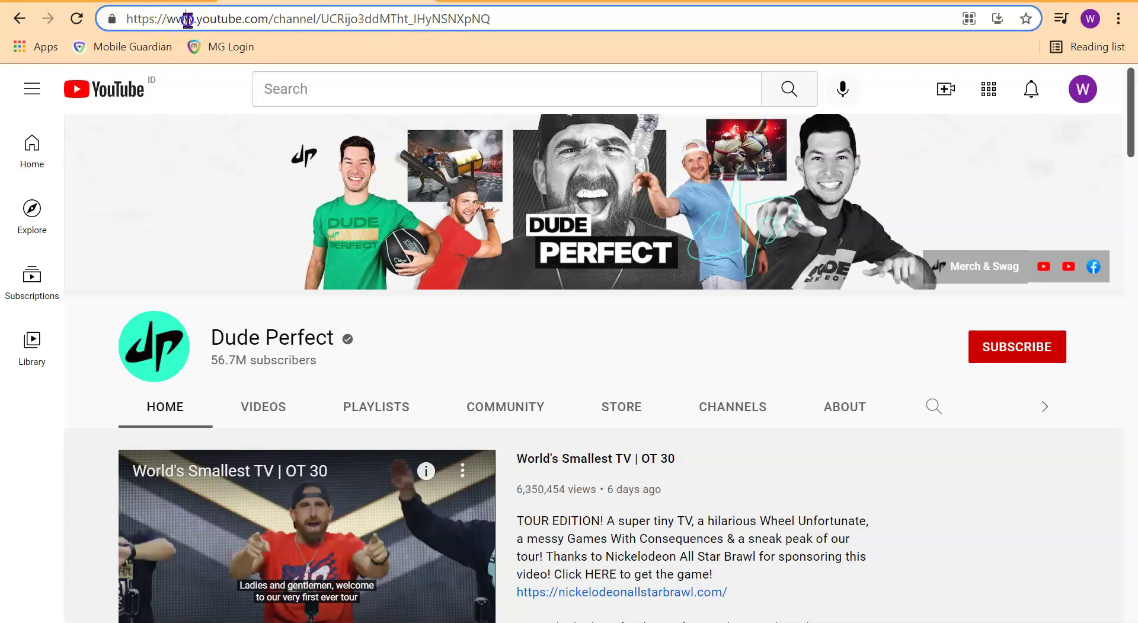
drag(128, 19, 501, 22)
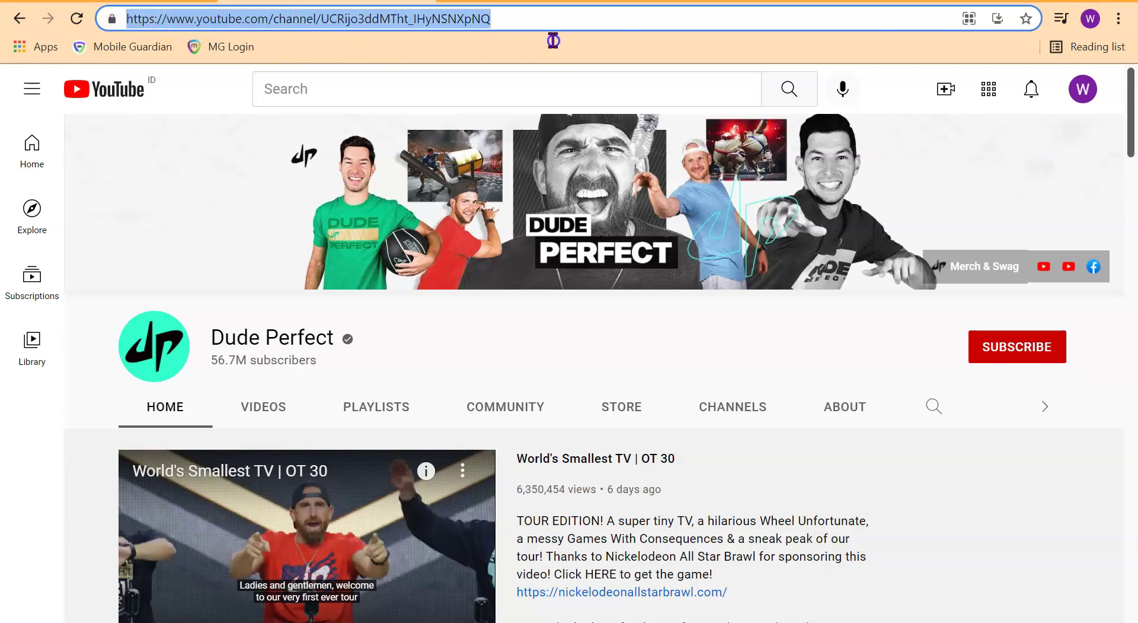
right_click(365, 26)
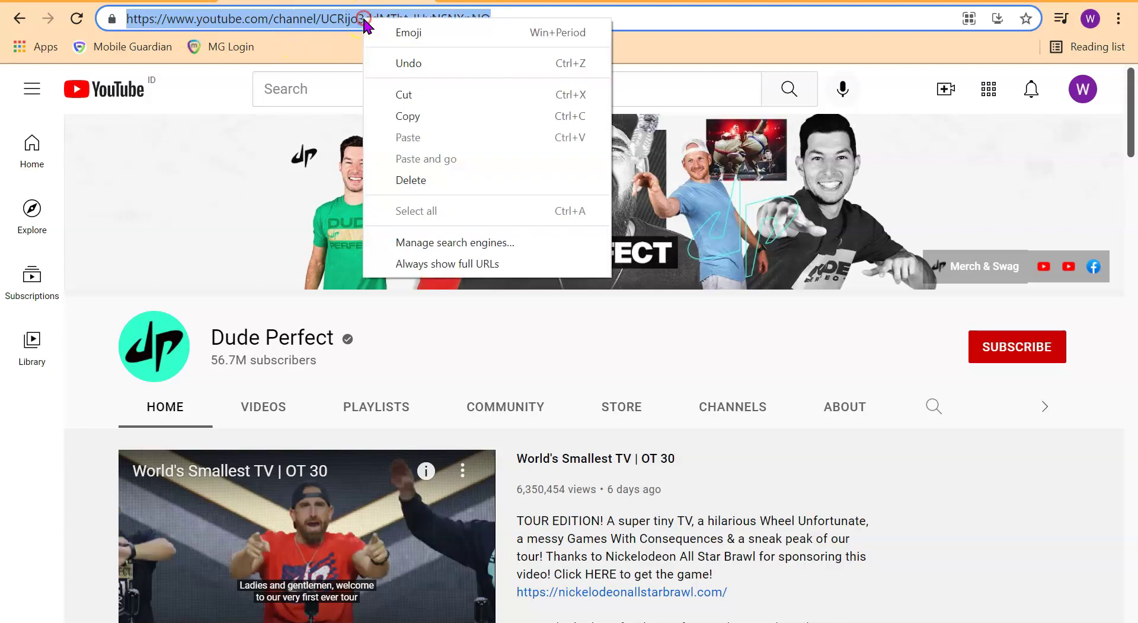
click(409, 116)
- Return to the Safe Content page and add the copied Dude Perfect channel URL to the YouTube channel blocklist
key(alt+Tab)
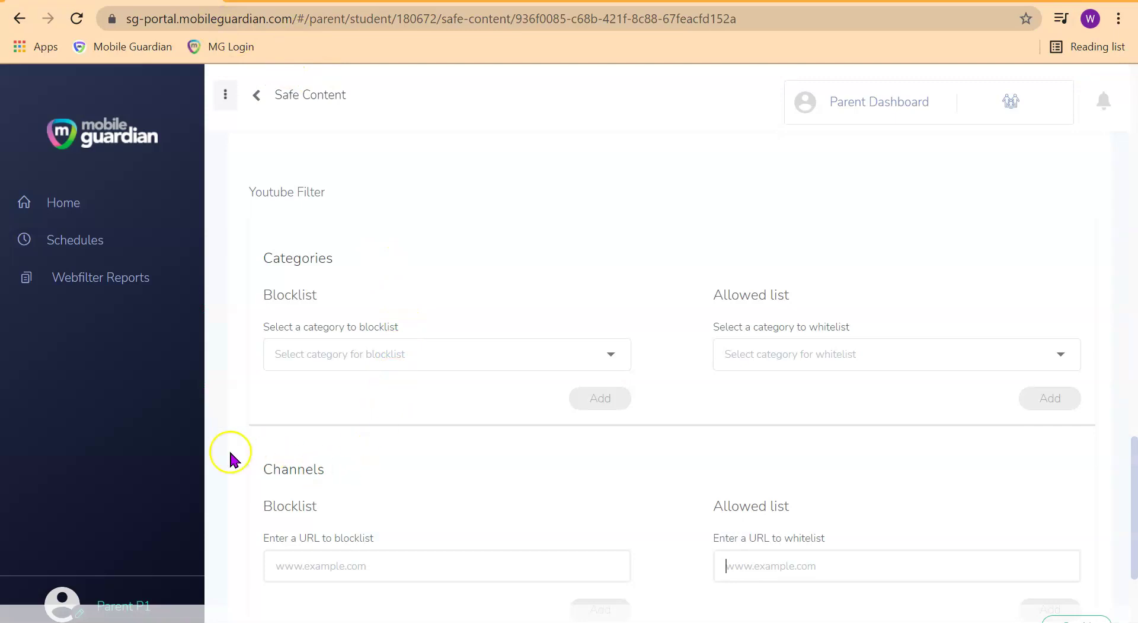
scroll(229, 454, down, 1)
click(295, 483)
right_click(295, 480)
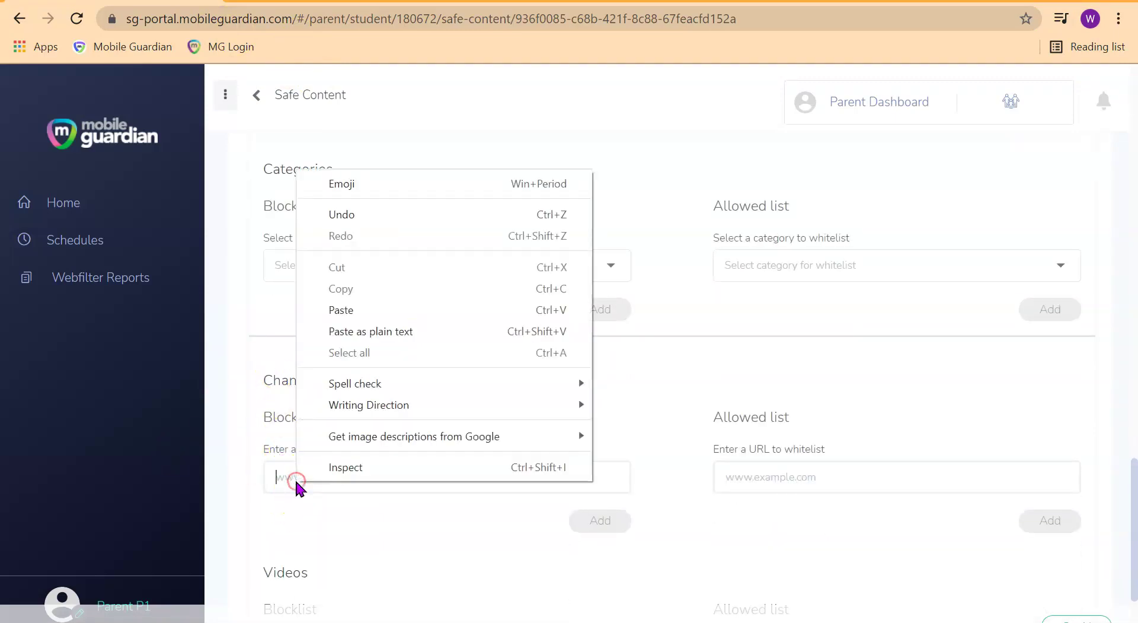
click(361, 333)
click(595, 522)
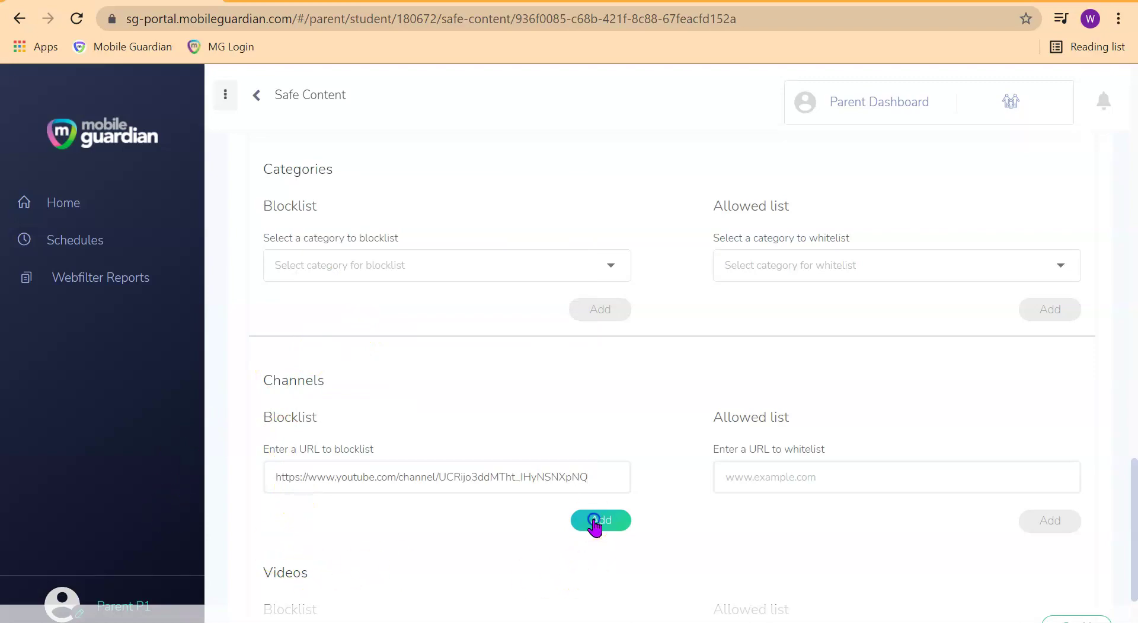
scroll(510, 372, down, 2)
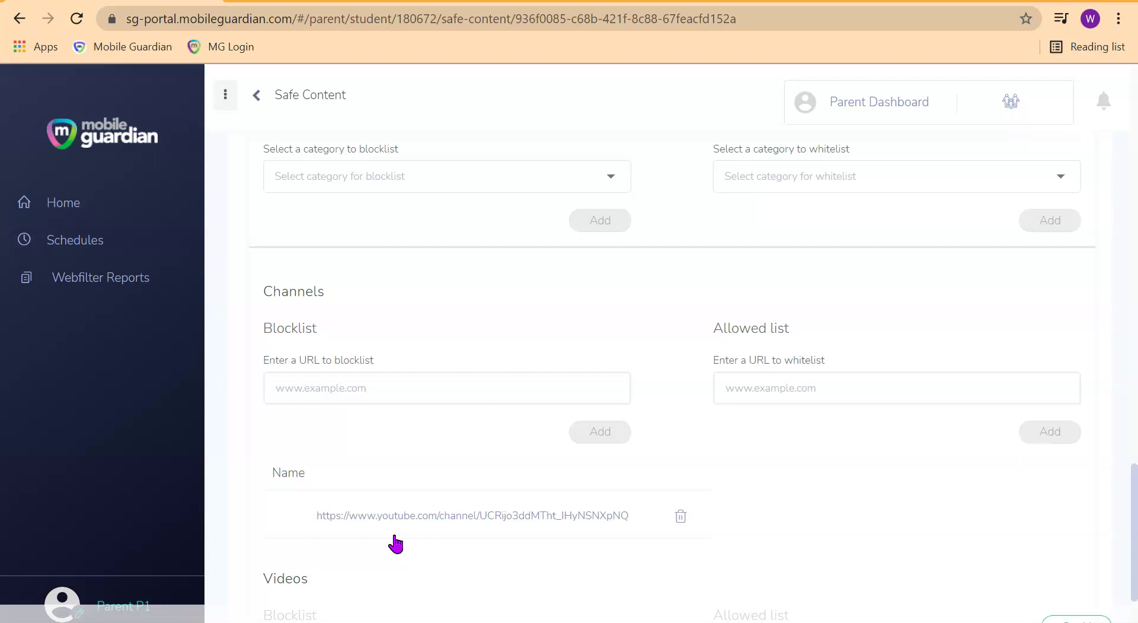
- Go back to the Ping Pong Trick Shots 3 video on YouTube, pause it and copy its URL
click(415, 19)
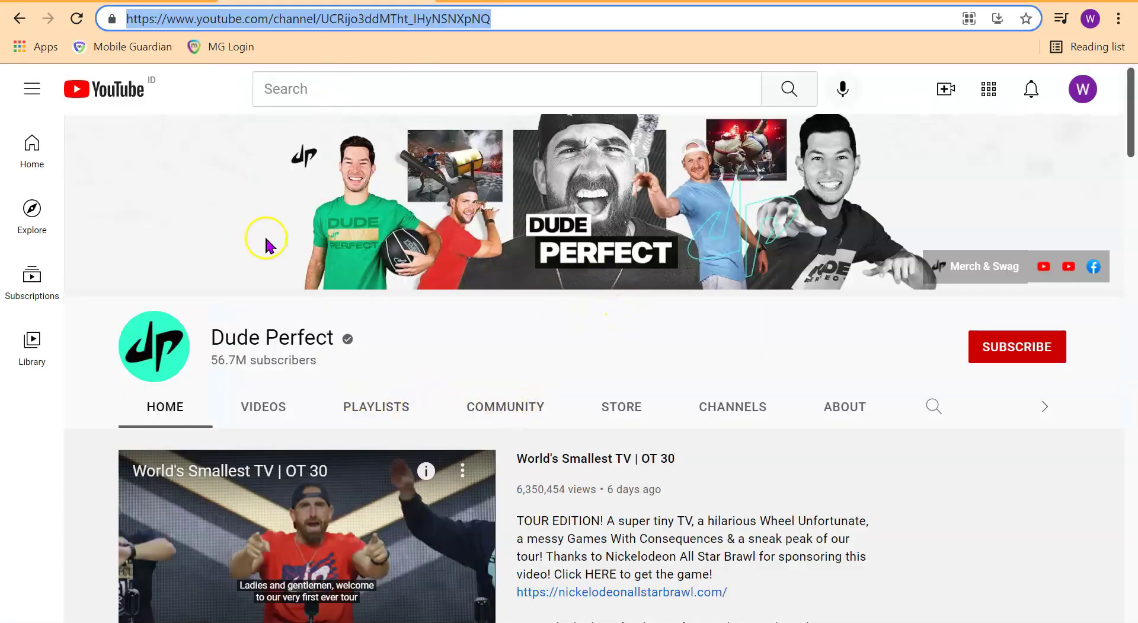
click(20, 19)
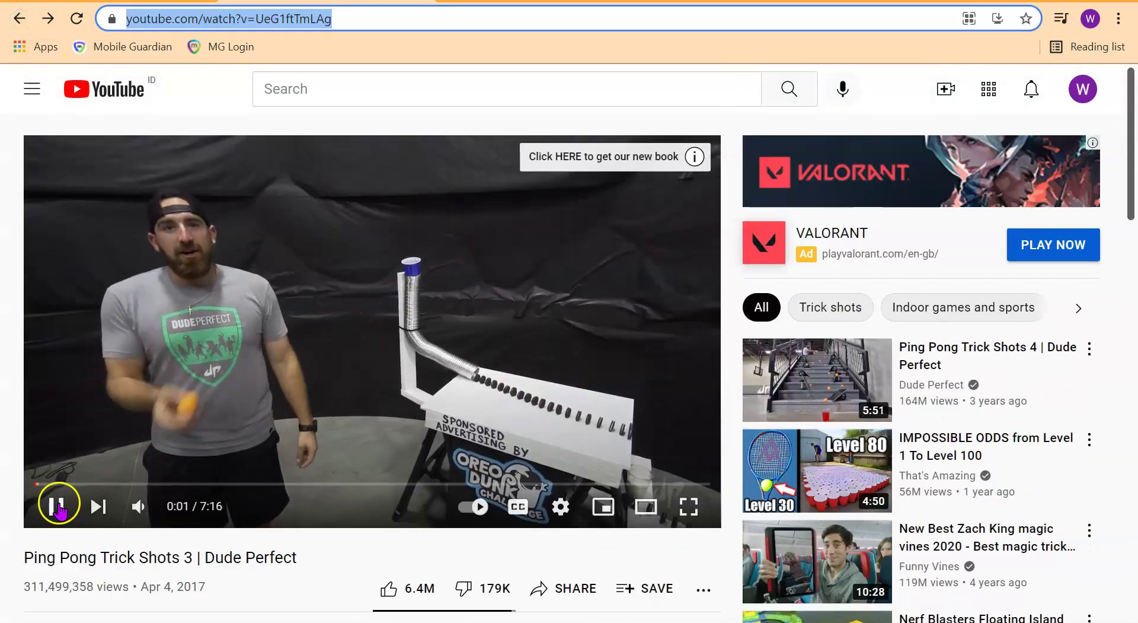
click(58, 506)
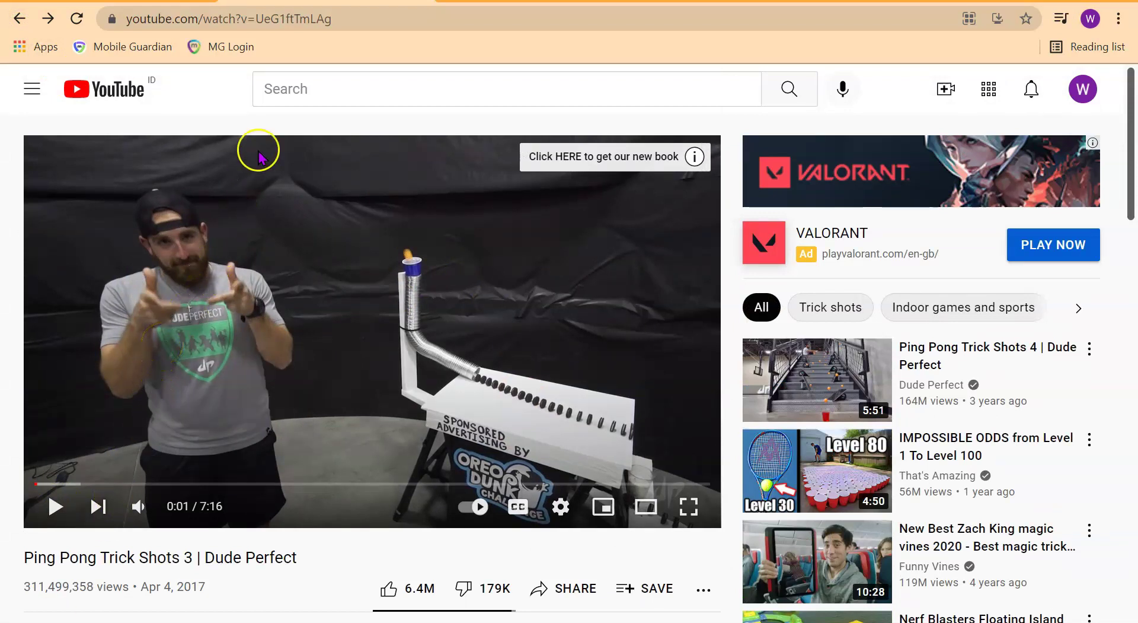
click(320, 18)
right_click(323, 23)
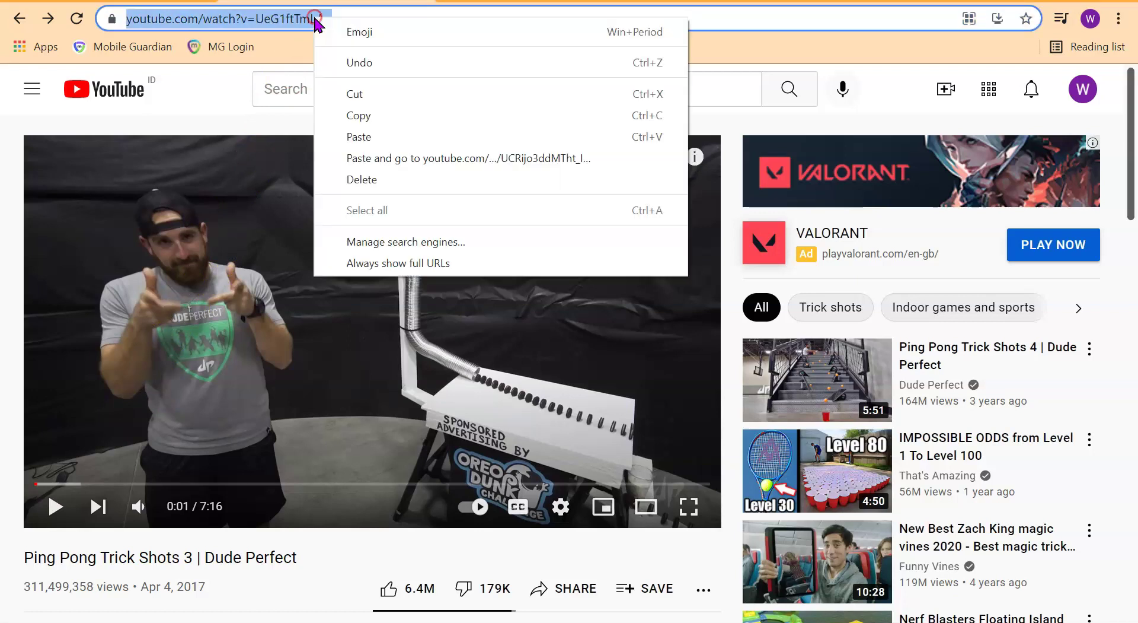
click(353, 116)
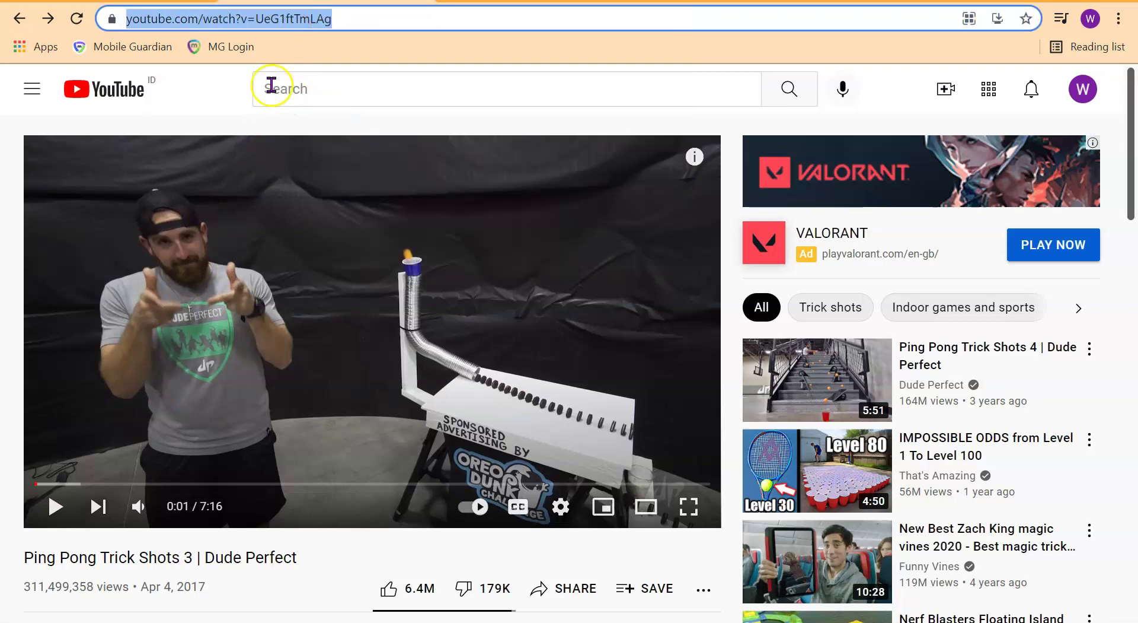
click(148, 1)
click(824, 394)
scroll(813, 389, down, 1)
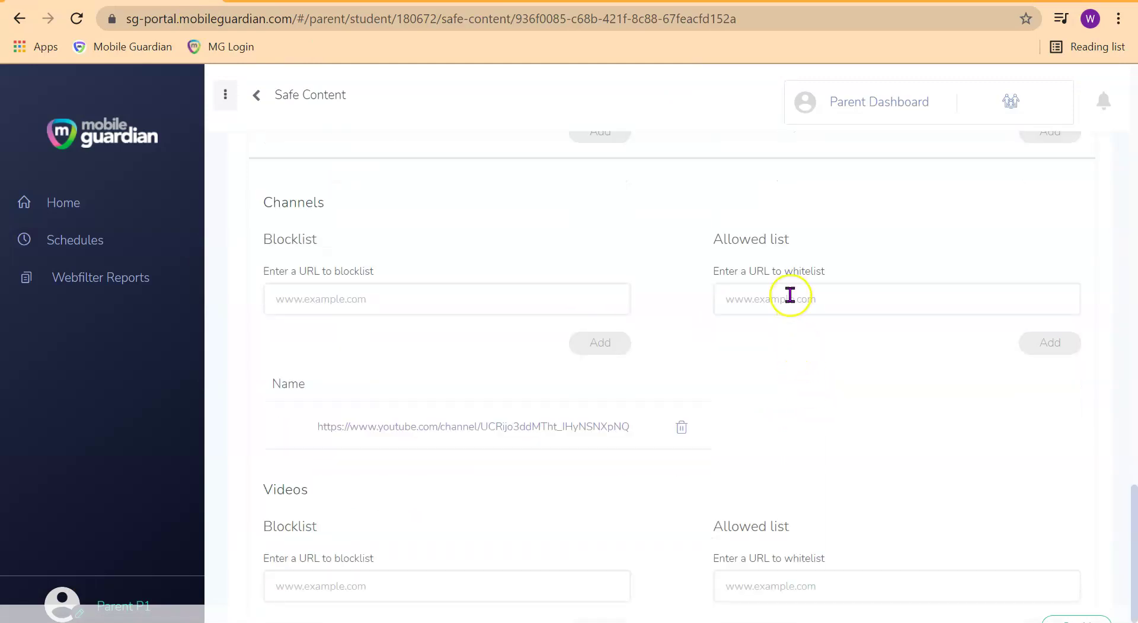
scroll(792, 366, down, 1)
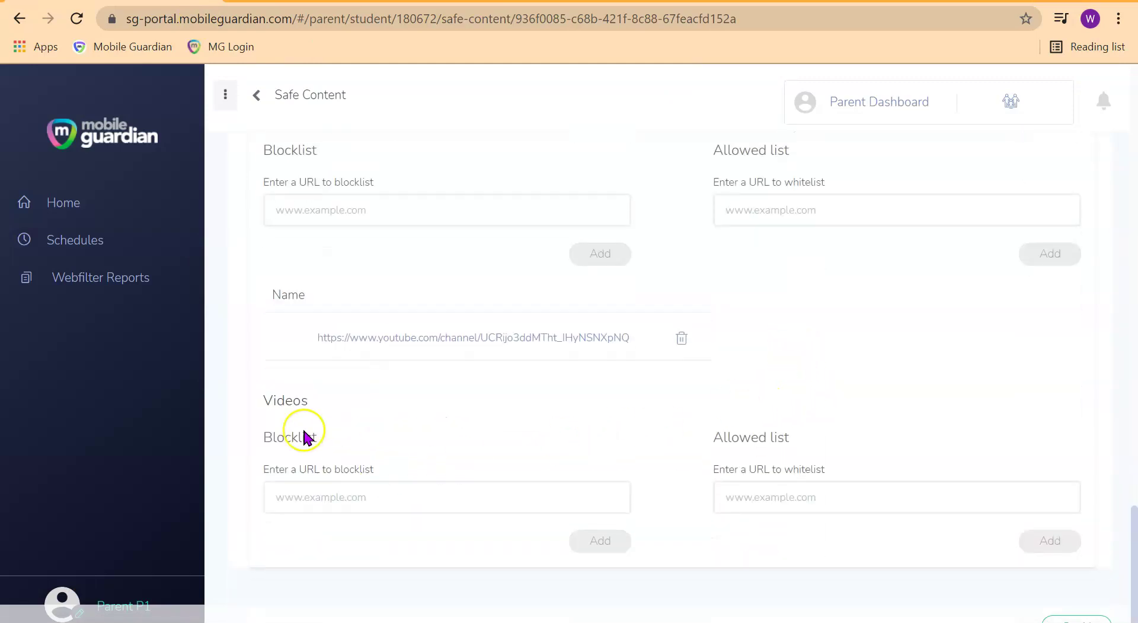
drag(272, 401, 312, 403)
click(761, 437)
click(756, 499)
right_click(759, 496)
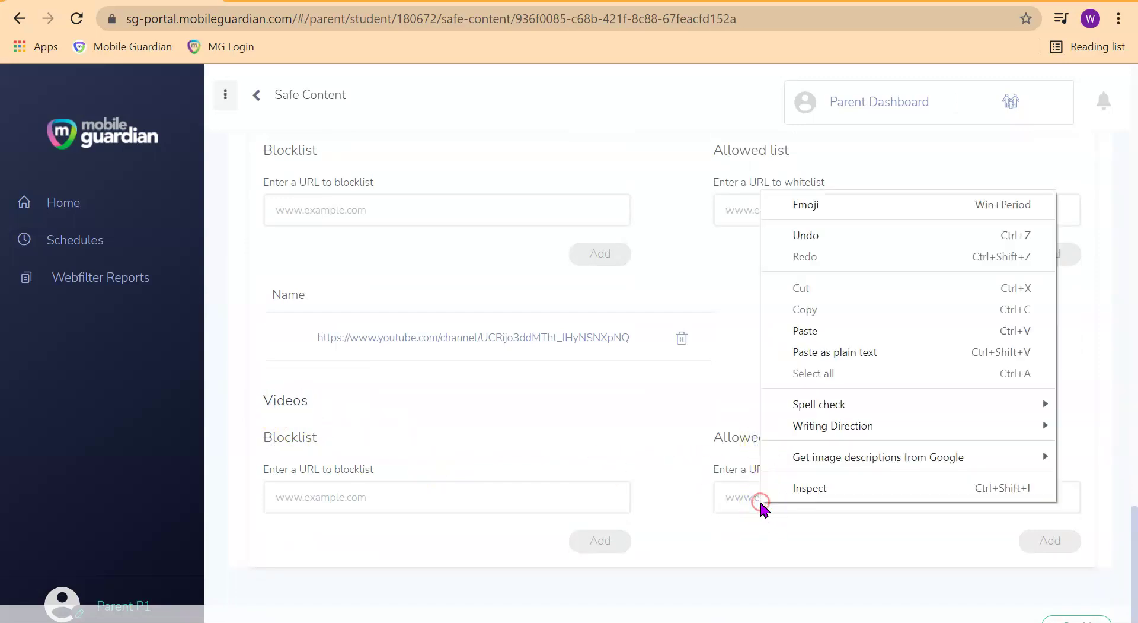
click(845, 360)
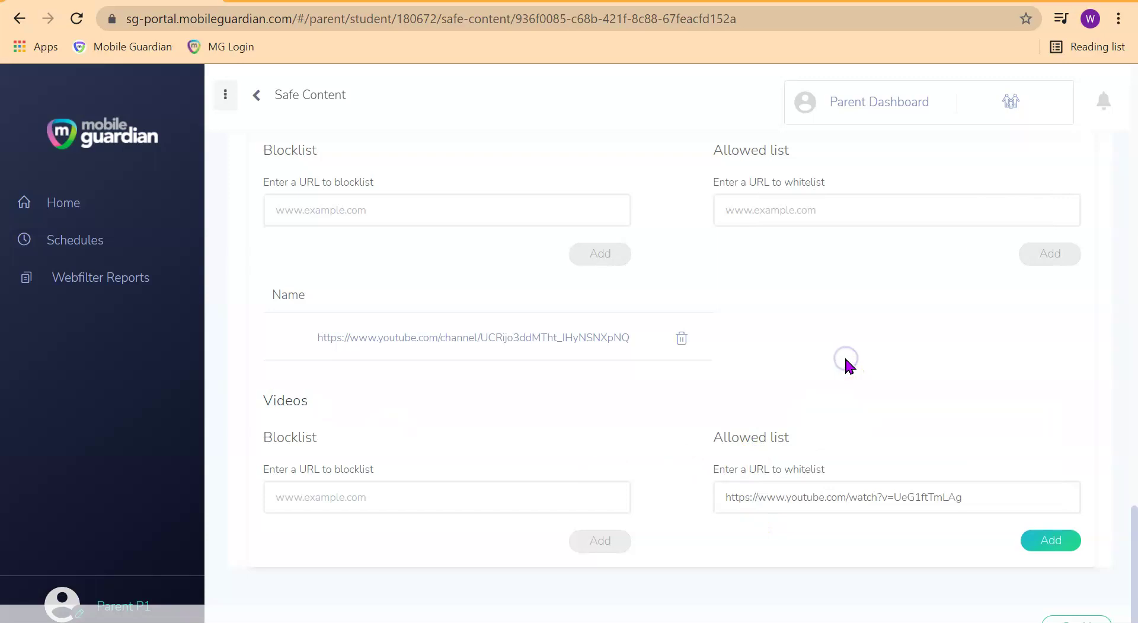
click(1041, 549)
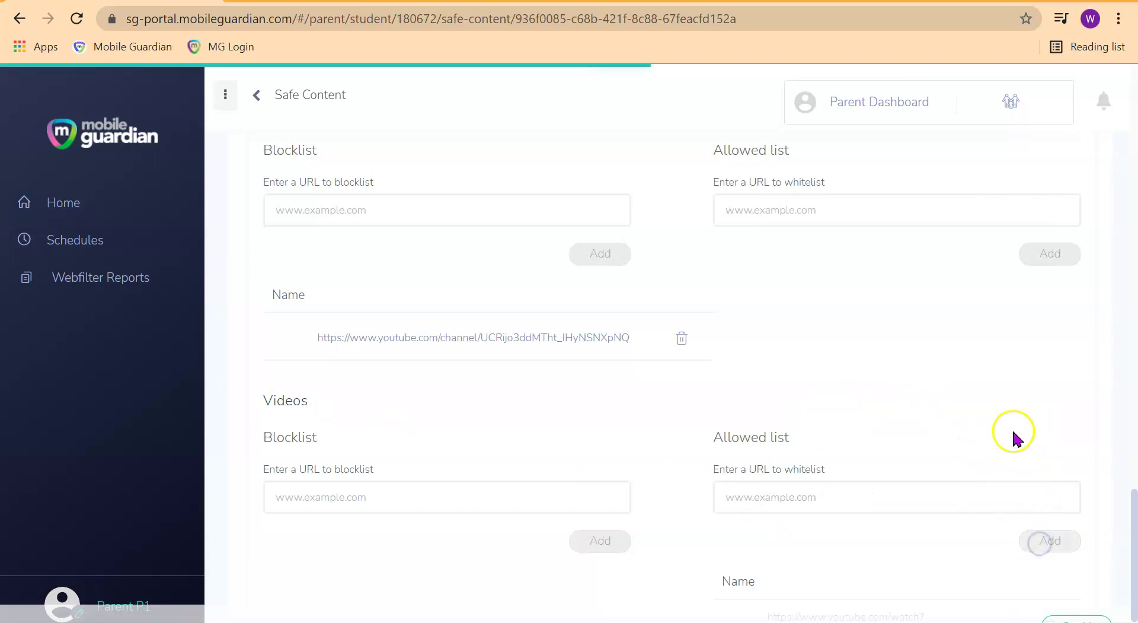
- Examine the blocklist and allowed list for YouTube videos, and return to the web filter settings
scroll(1011, 431, down, 2)
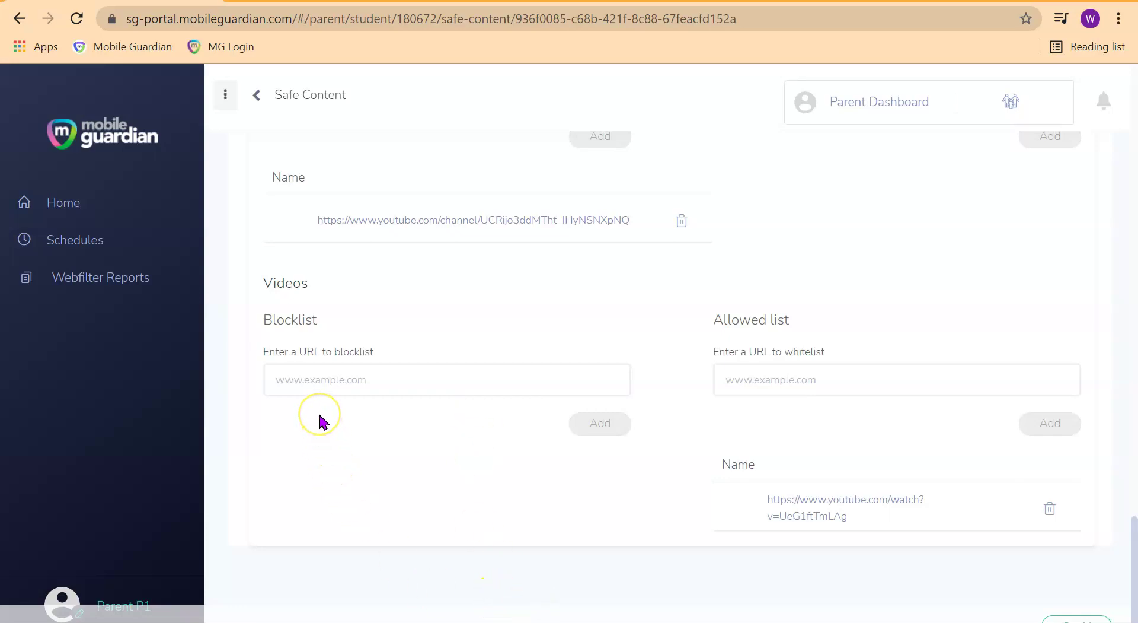
click(317, 381)
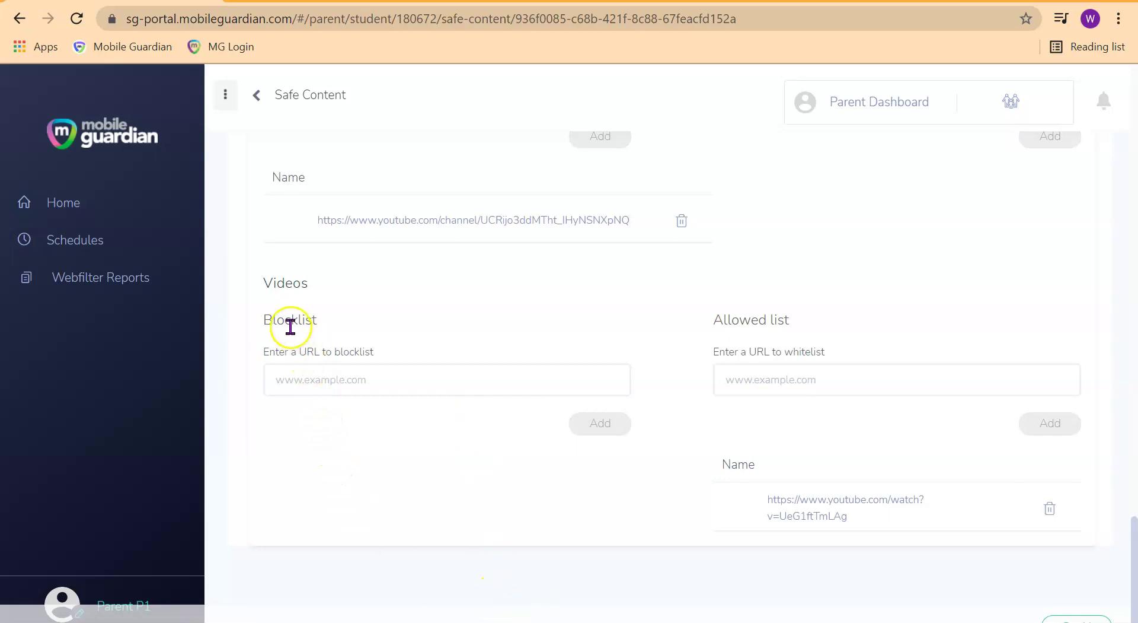
drag(260, 287, 315, 283)
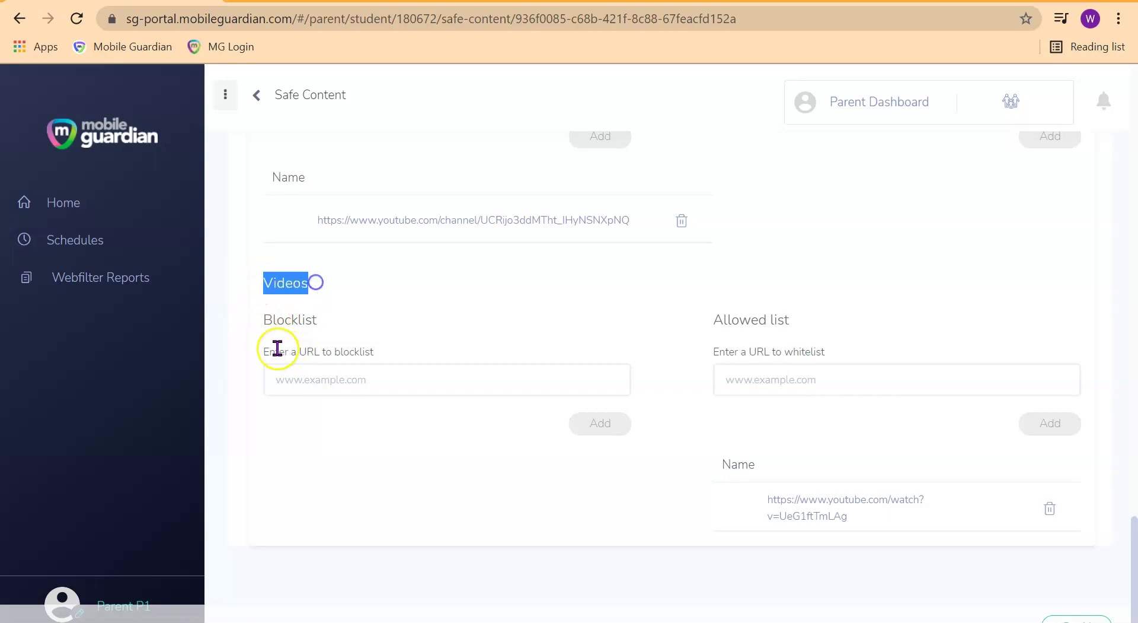
drag(262, 320, 327, 331)
click(313, 386)
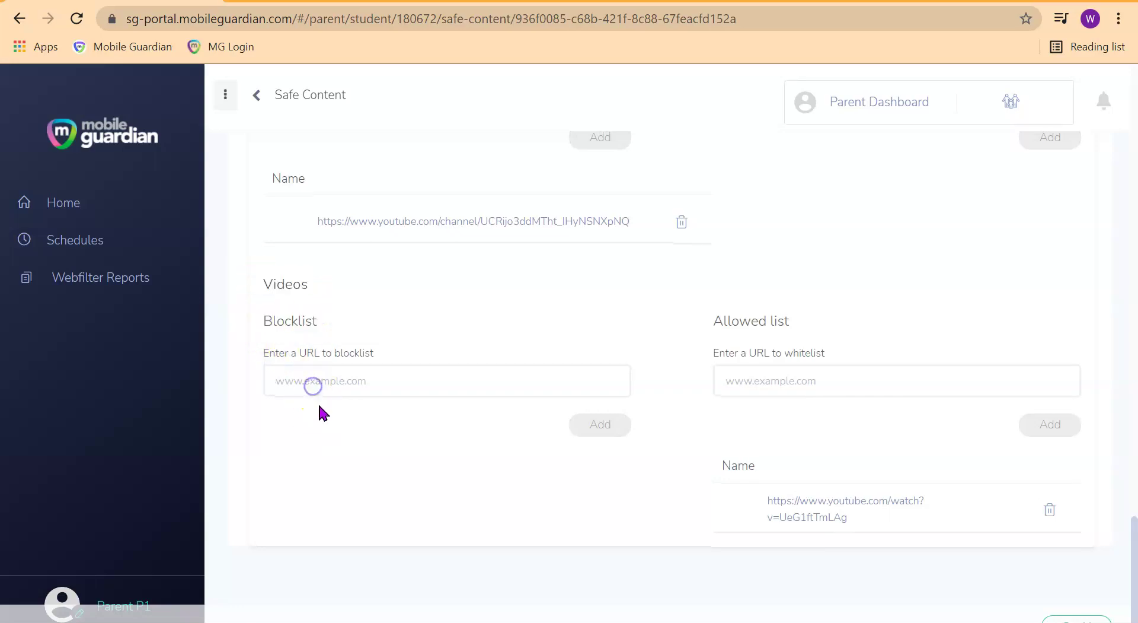
scroll(320, 405, up, 3)
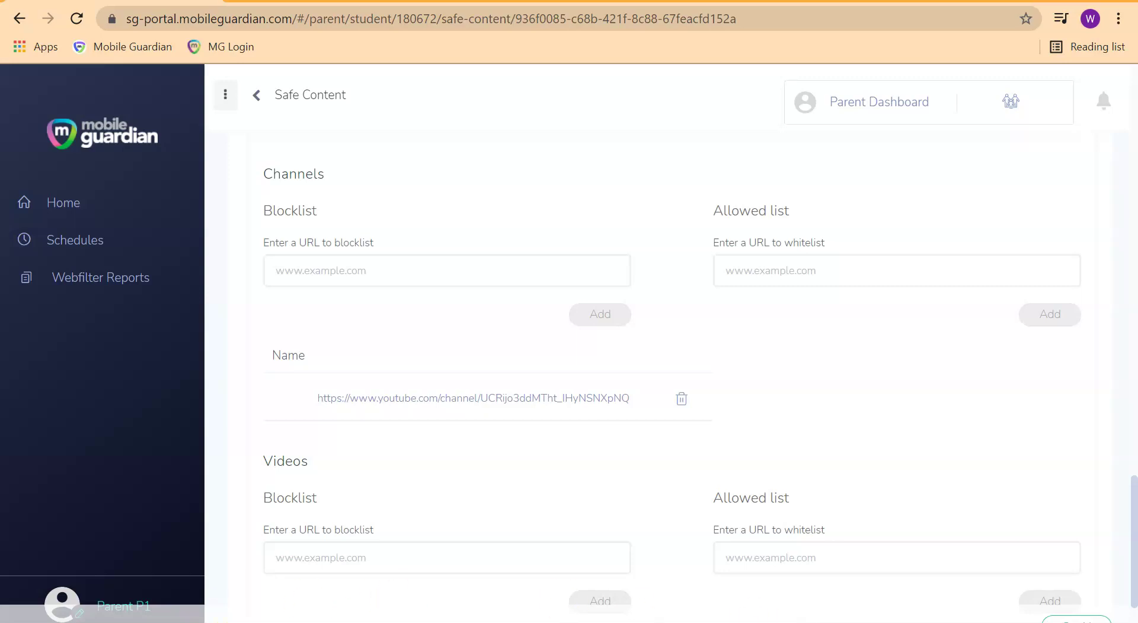
click(25, 534)
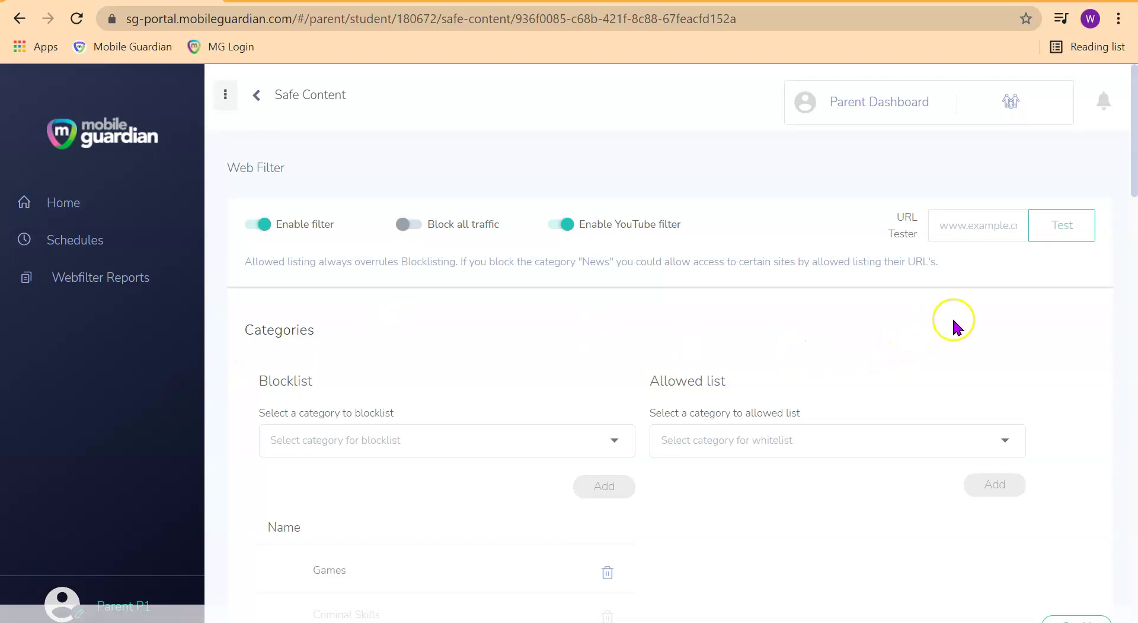
click(967, 233)
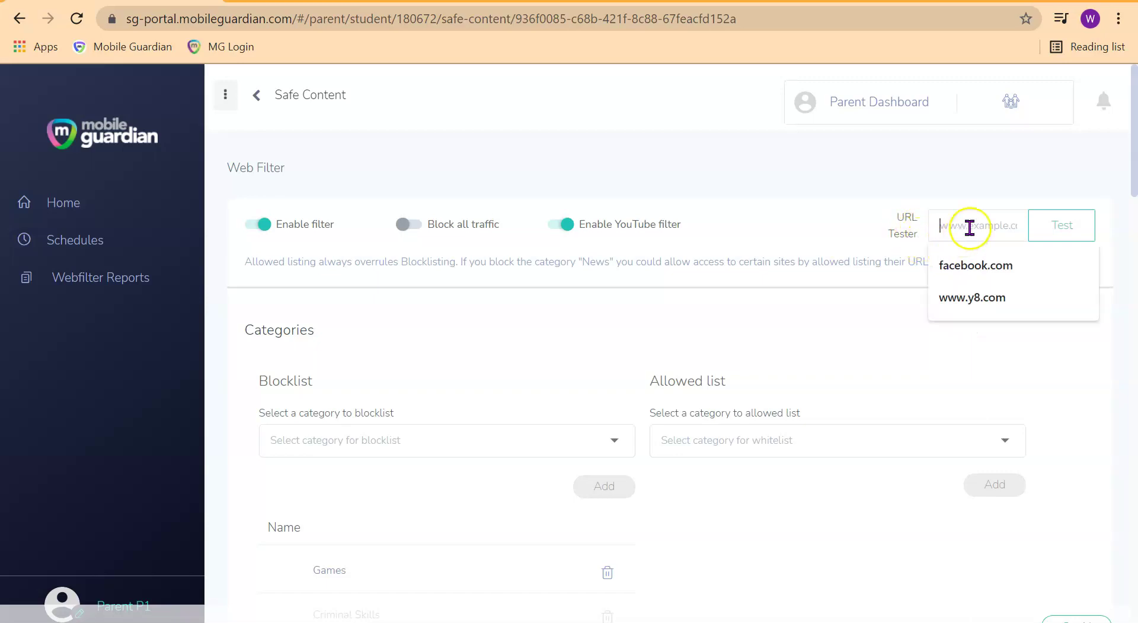
click(1001, 299)
click(1063, 230)
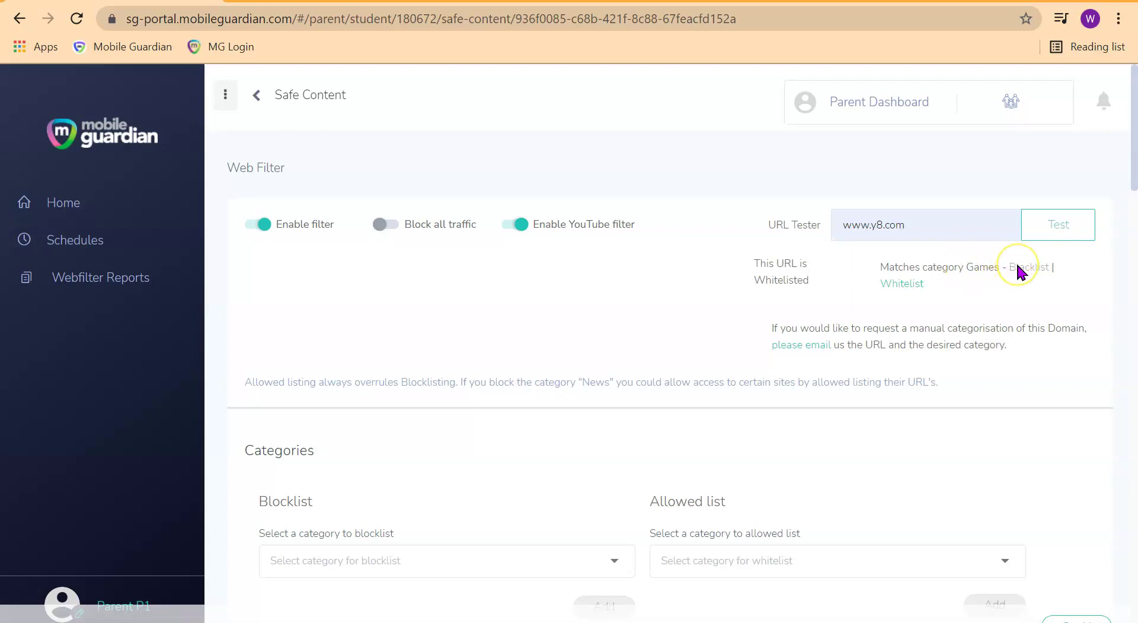
drag(958, 228, 872, 227)
text(facebook)
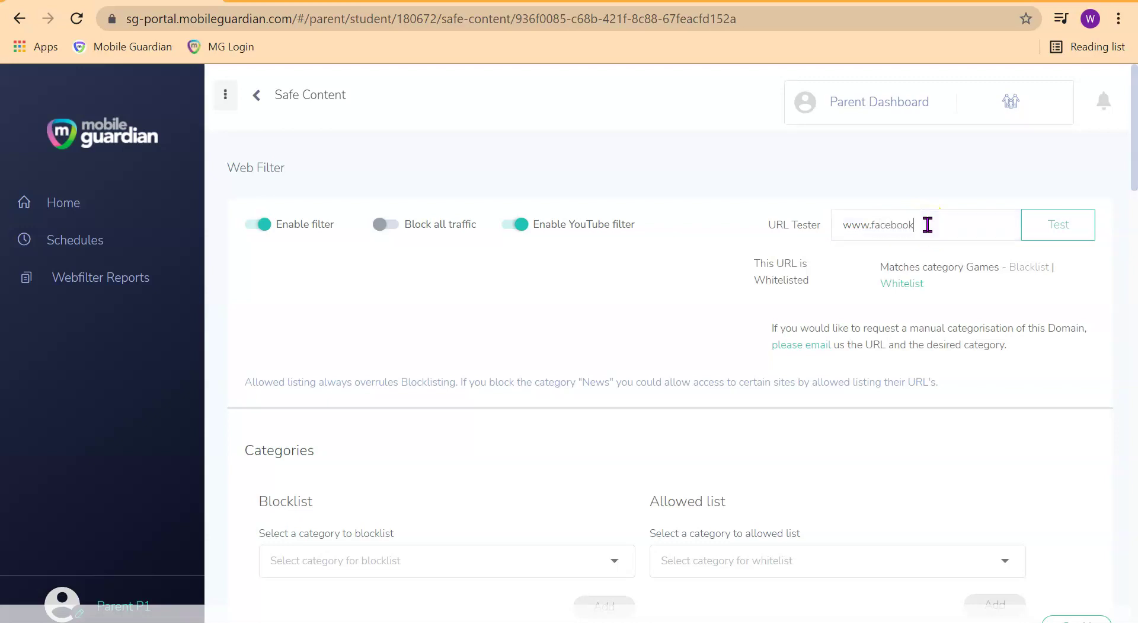
text(.com)
click(1030, 230)
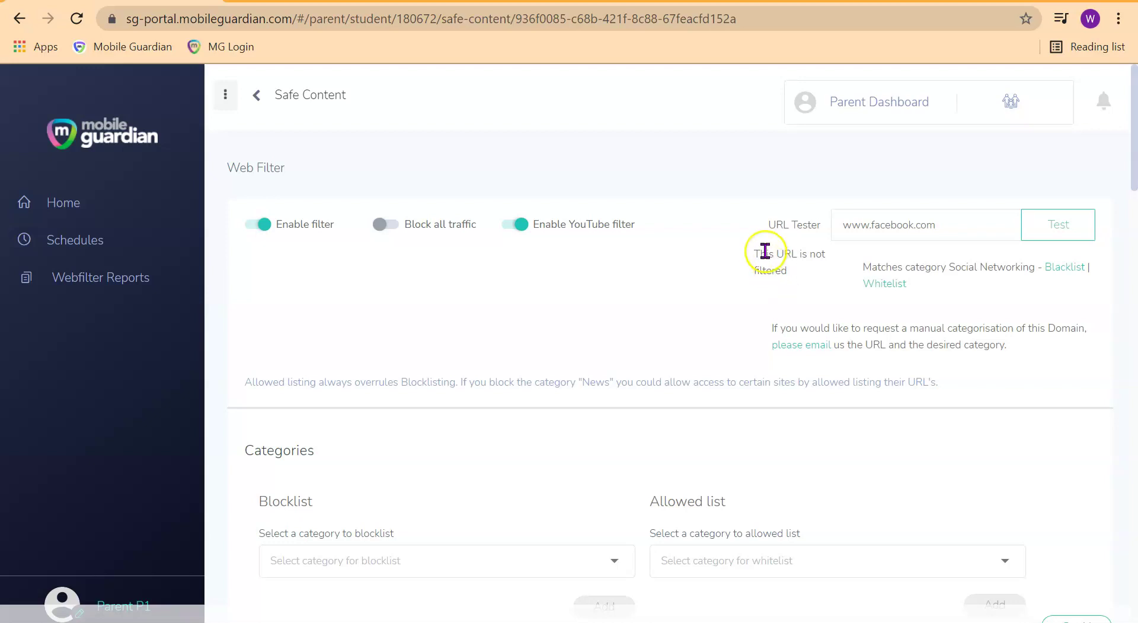
drag(766, 253, 801, 272)
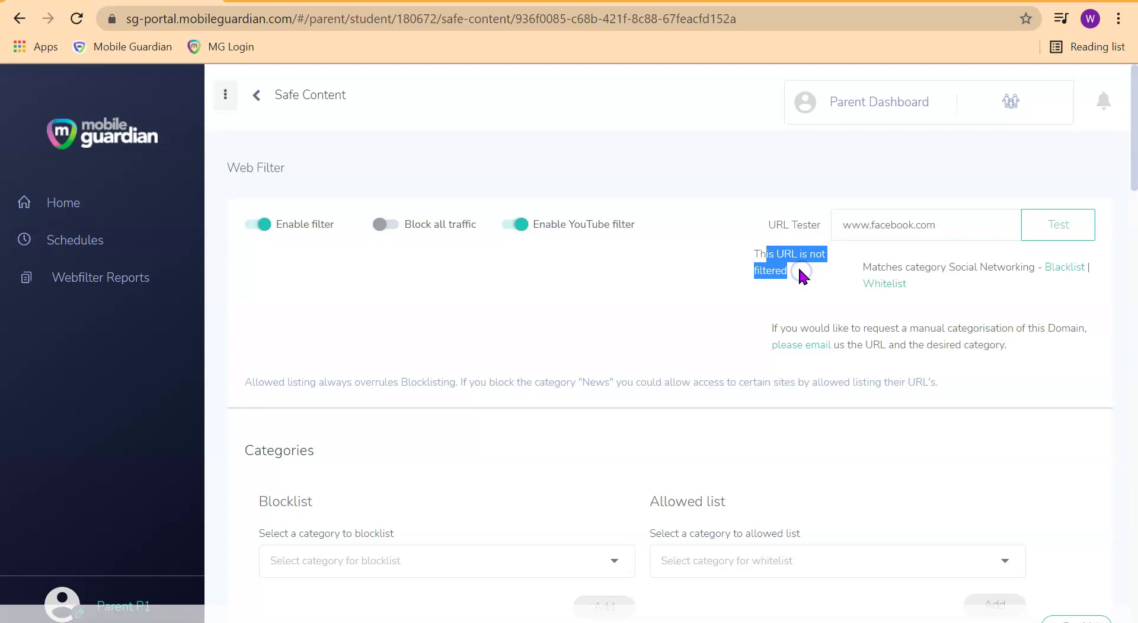
click(220, 567)
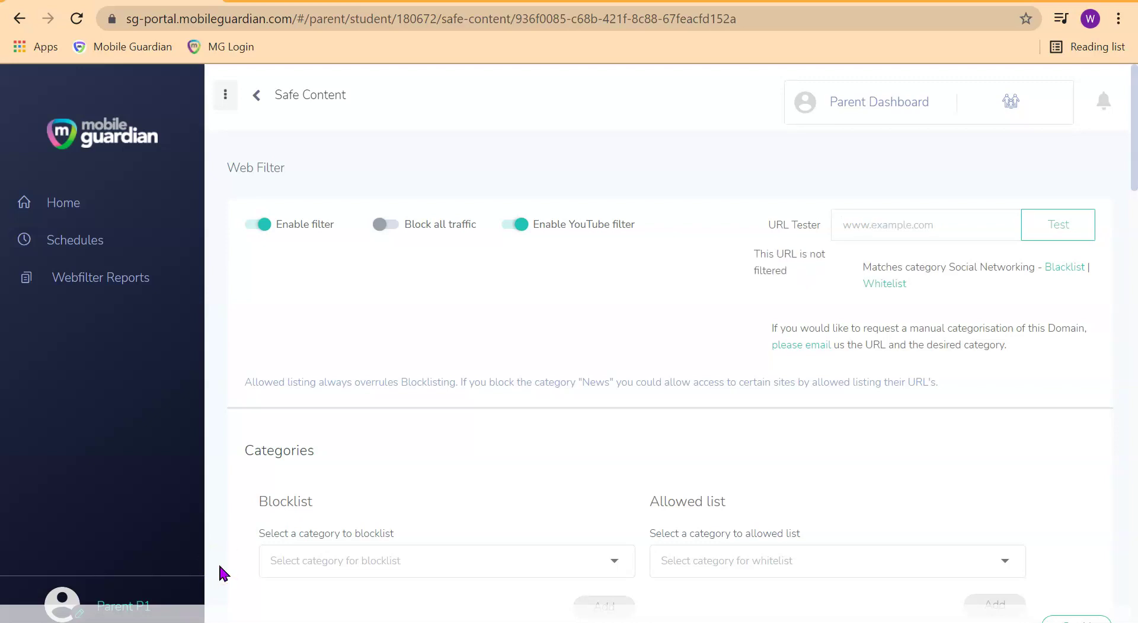
click(381, 570)
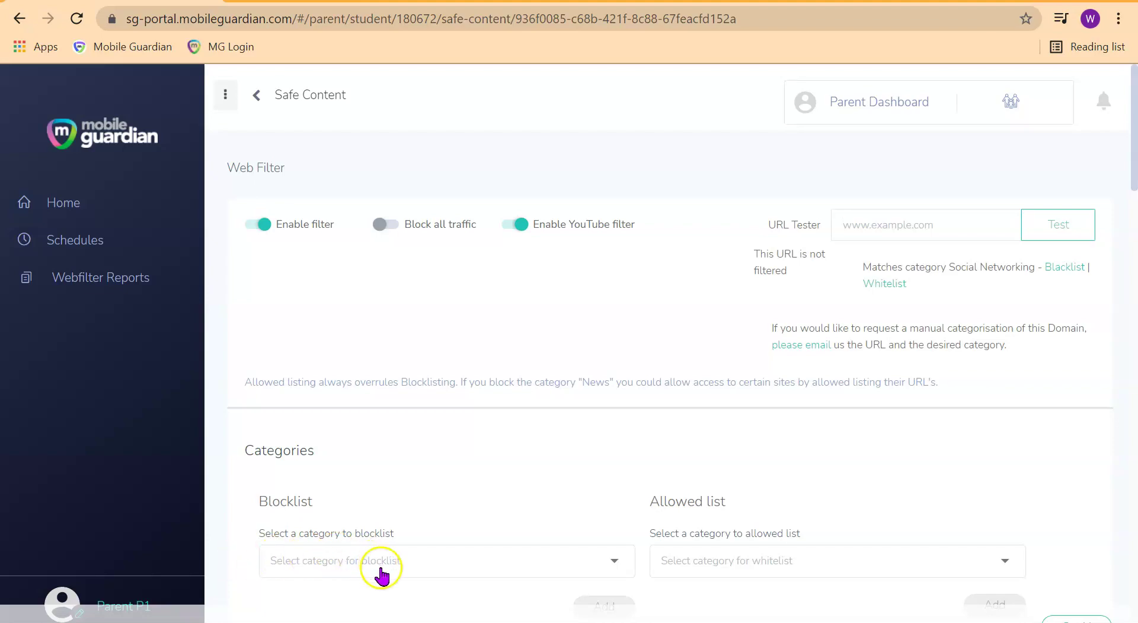
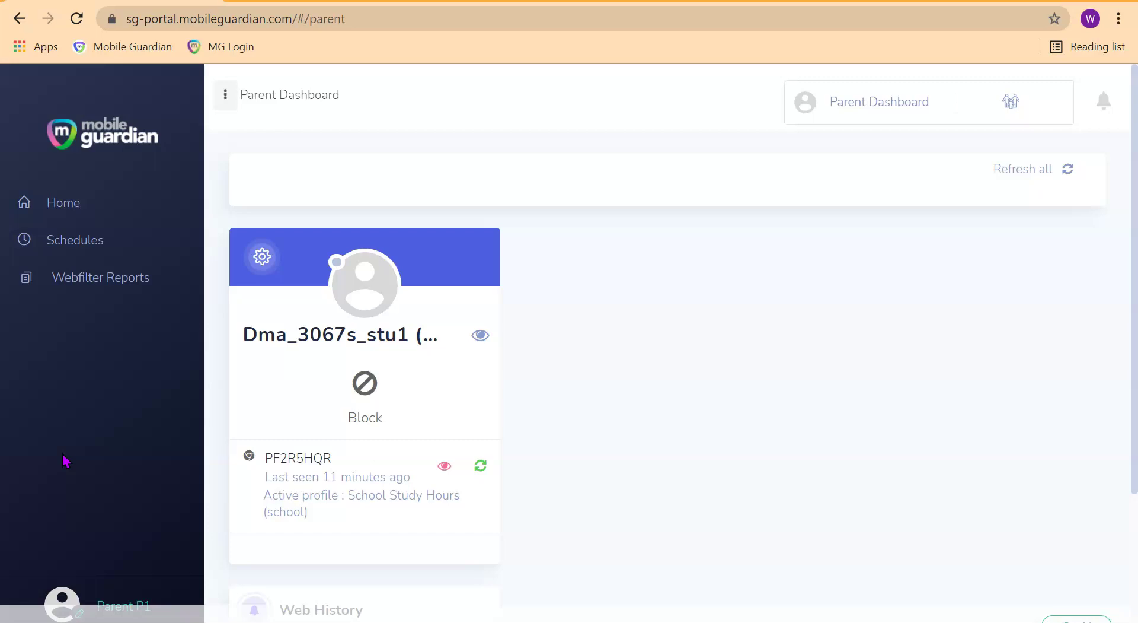
- Open the child's settings from the parent dashboard and go to the Safe content page
click(263, 255)
click(303, 257)
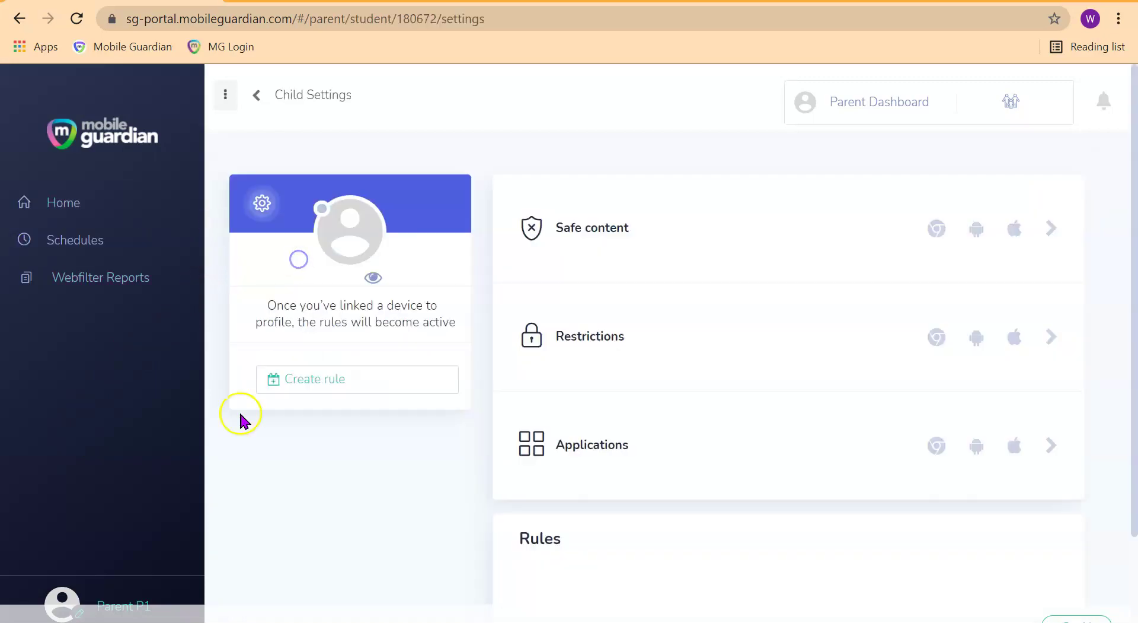
click(562, 225)
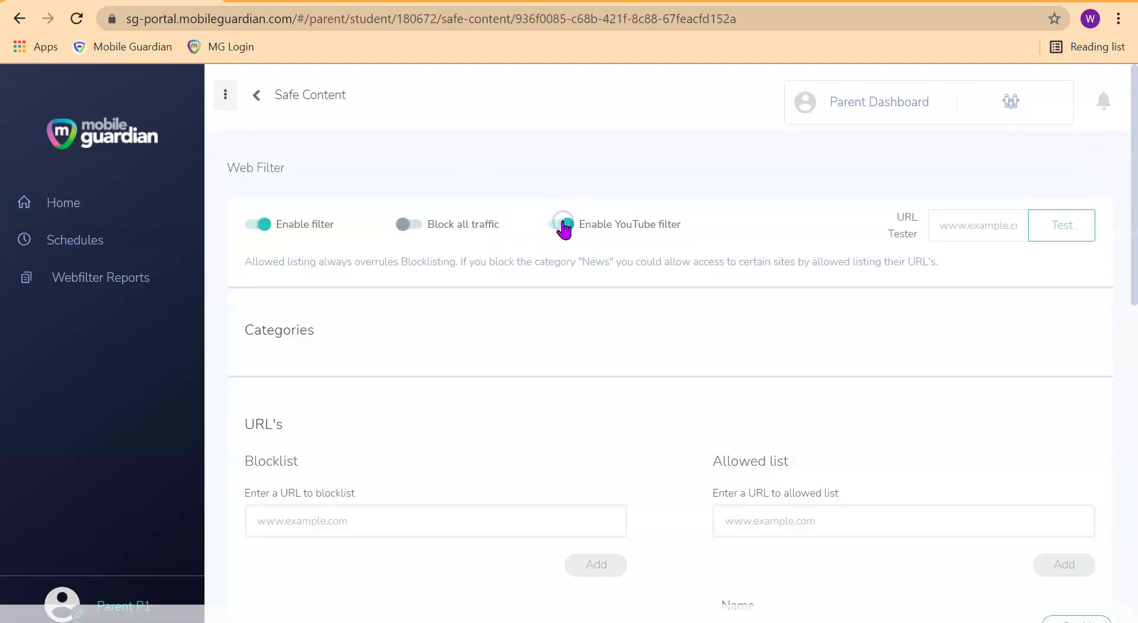
scroll(470, 348, down, 15)
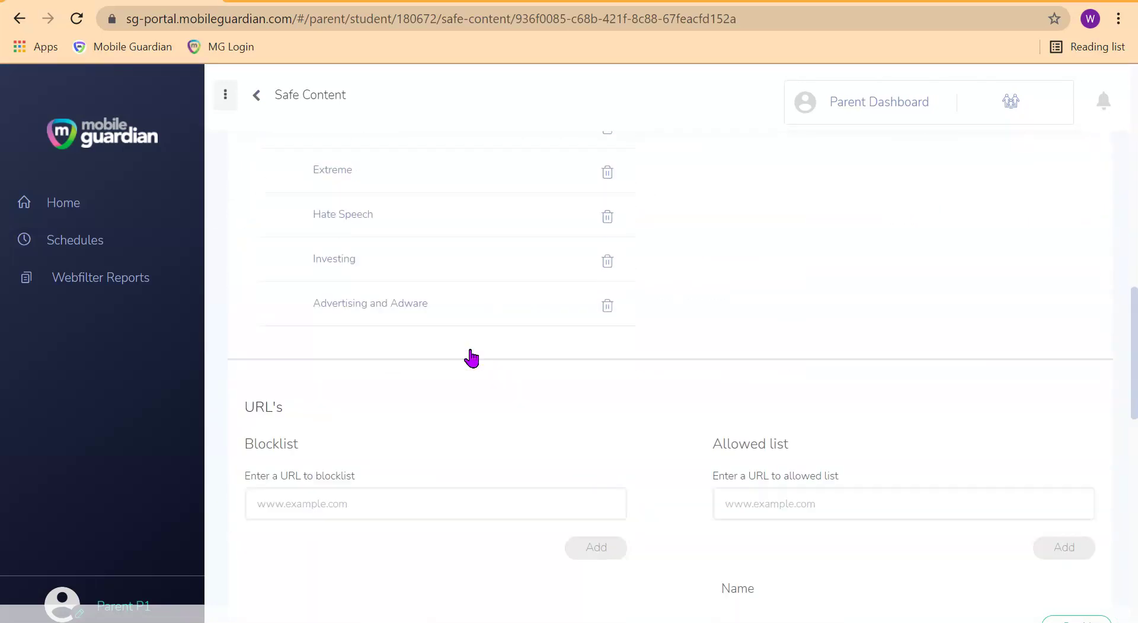
scroll(471, 358, down, 2)
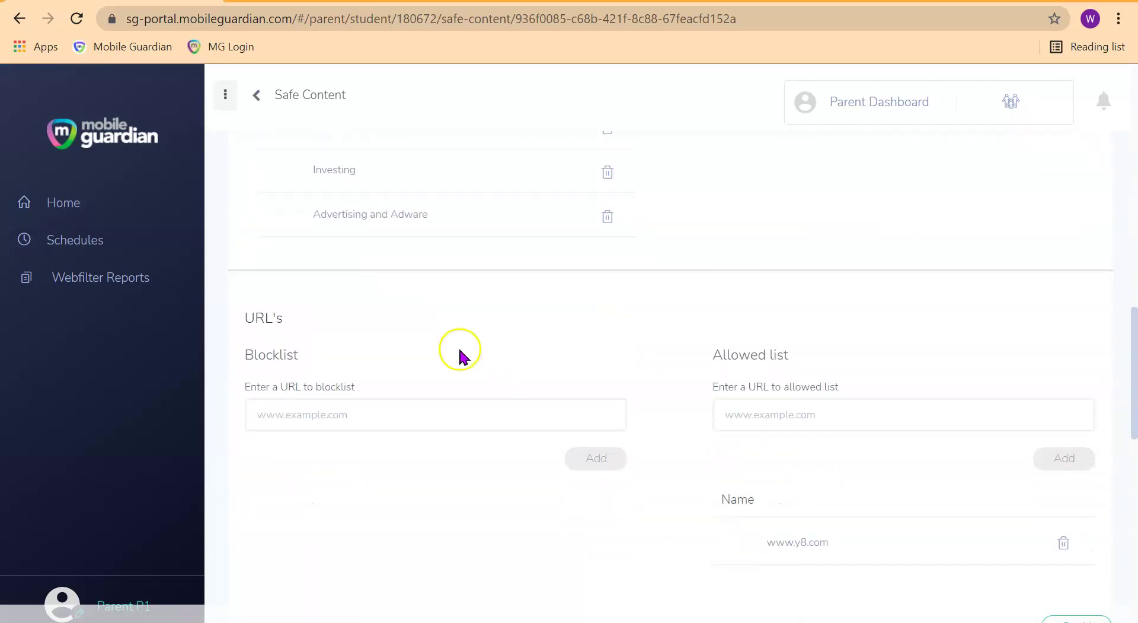
click(787, 419)
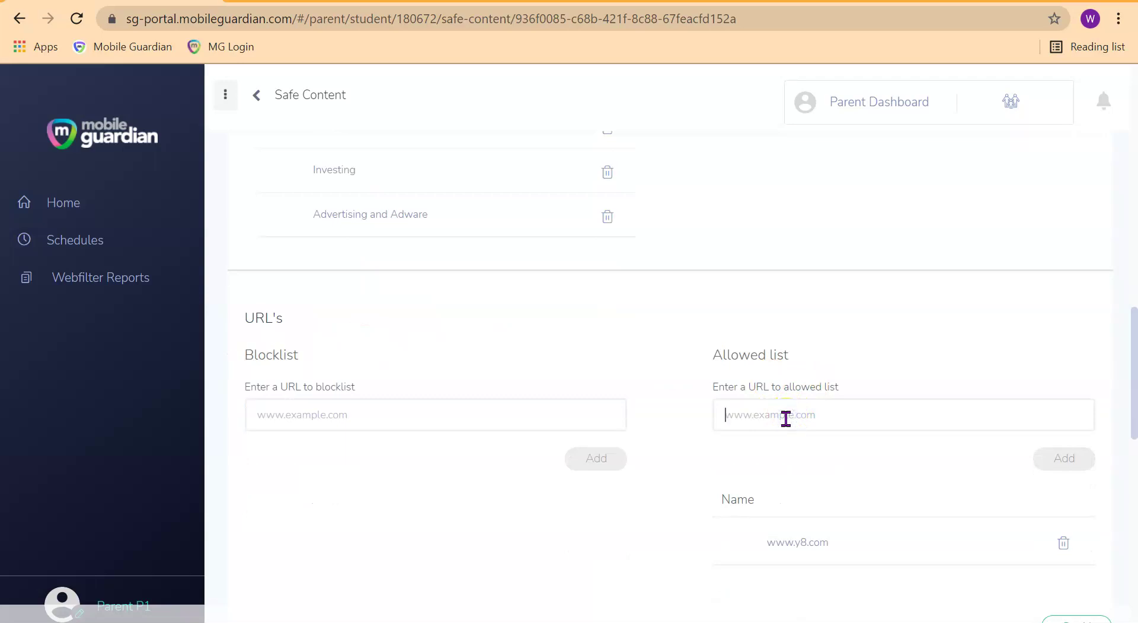
right_click(786, 419)
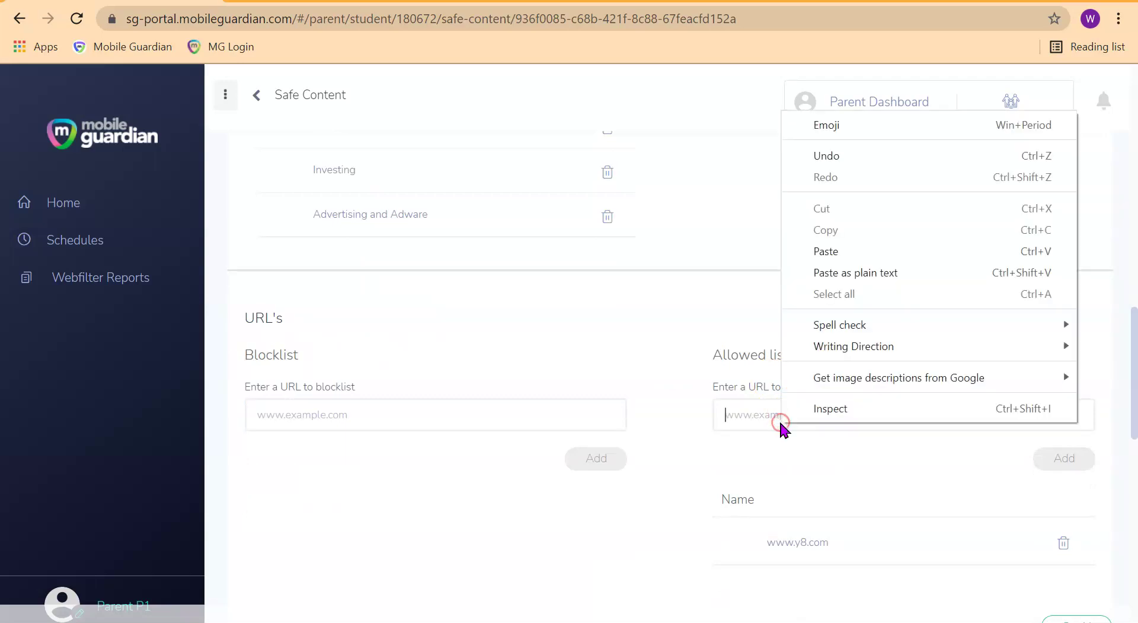
click(870, 249)
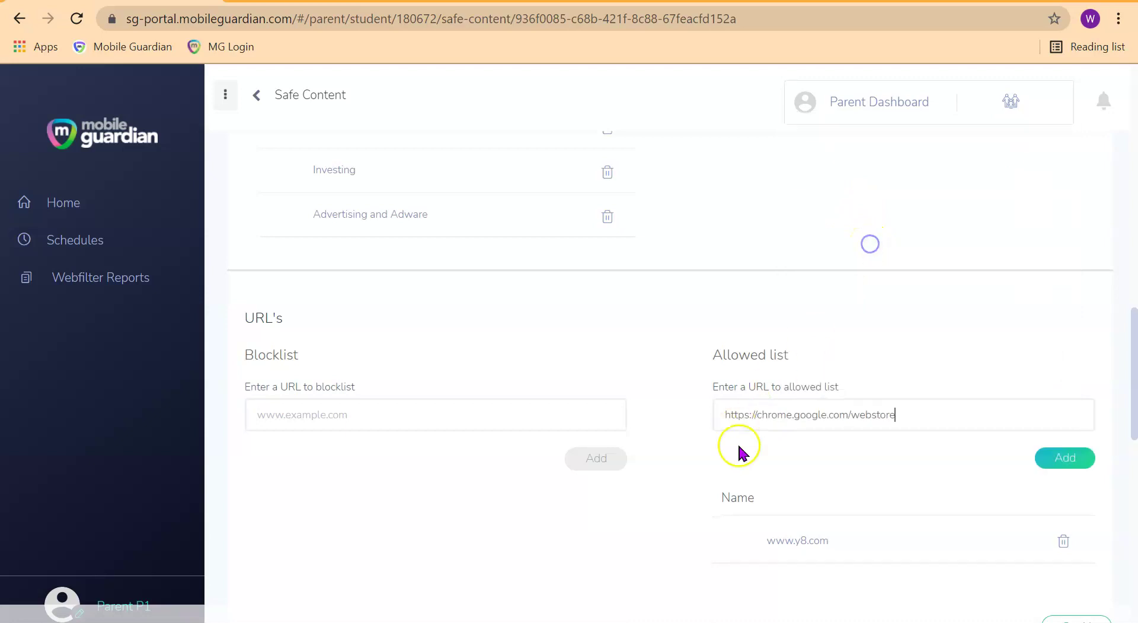
click(1071, 460)
scroll(946, 465, down, 3)
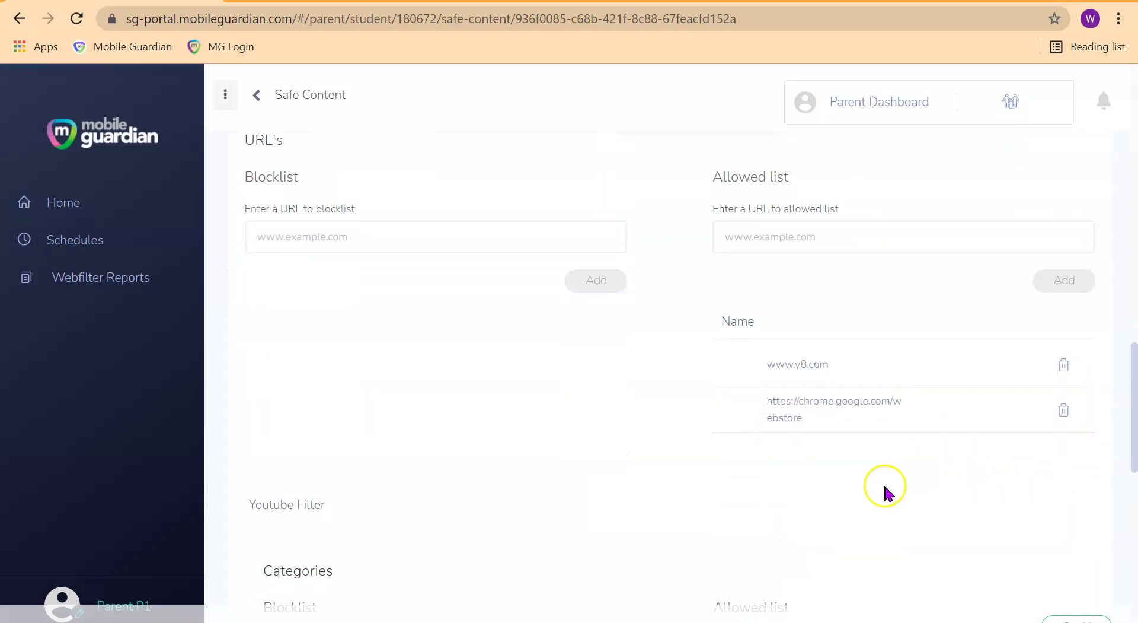
click(845, 462)
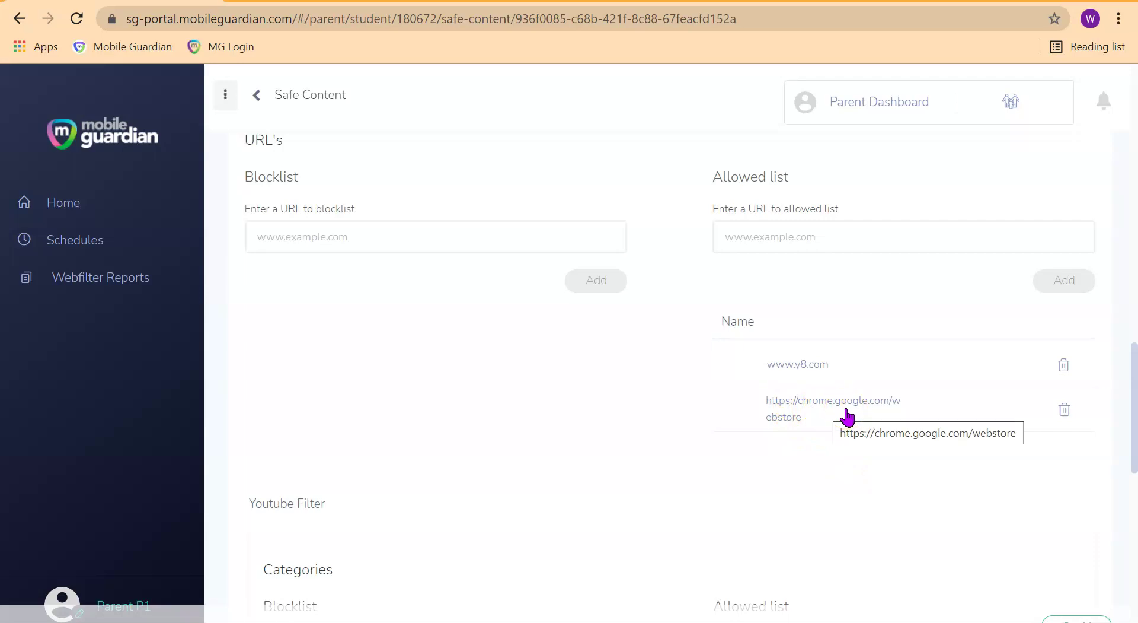
click(789, 469)
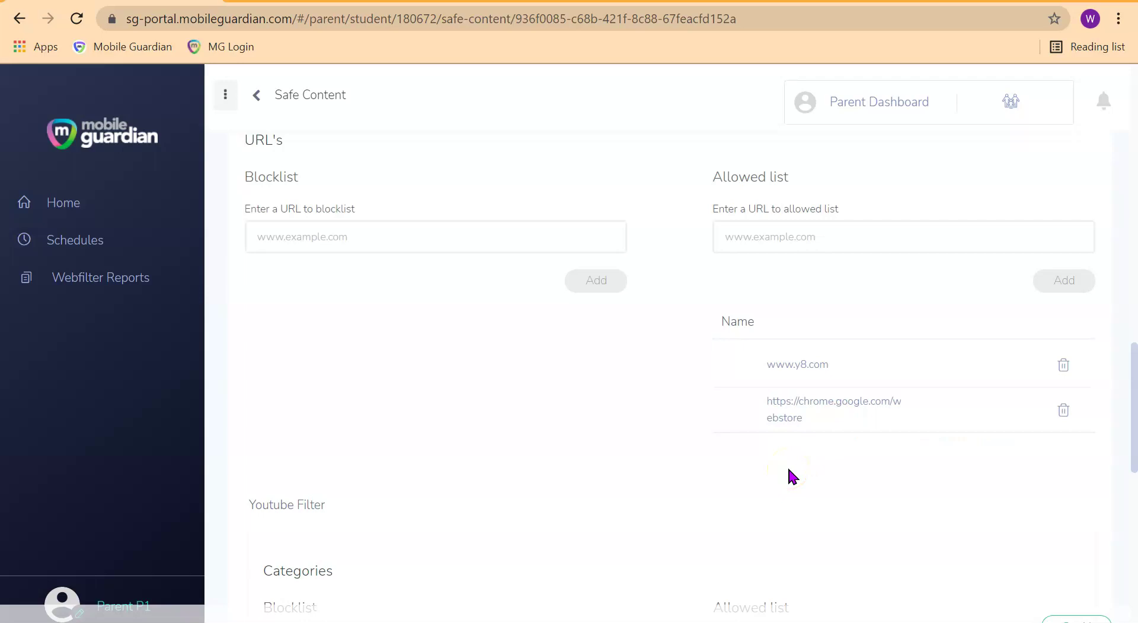
click(531, 321)
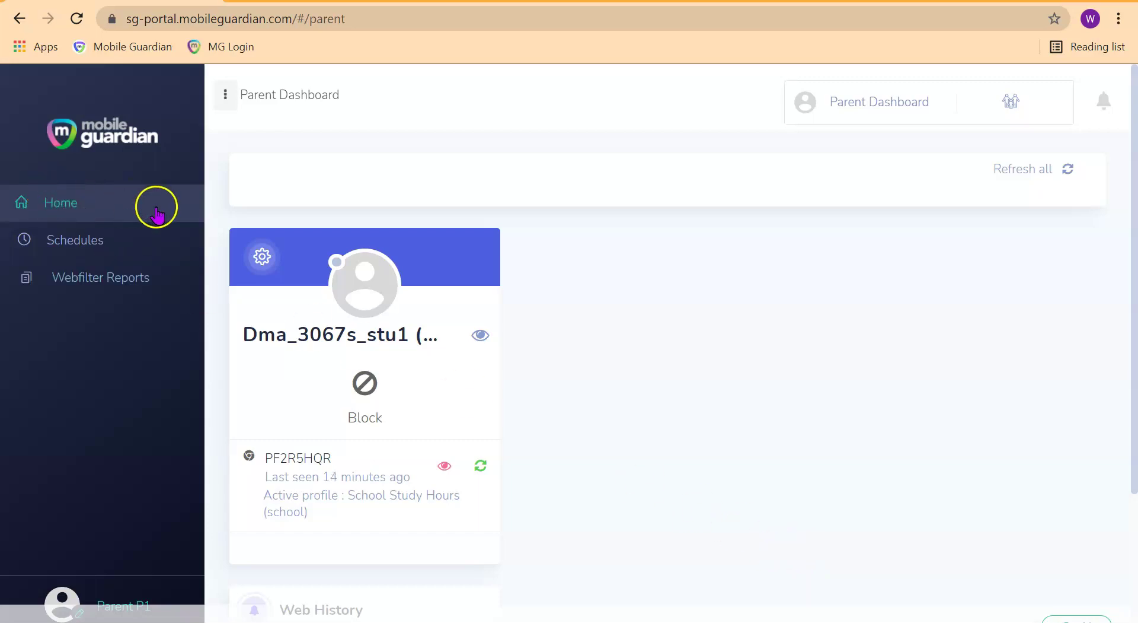
- Set up a screen block for the child's Chrome OS device with the title "Dinner time!"
click(367, 400)
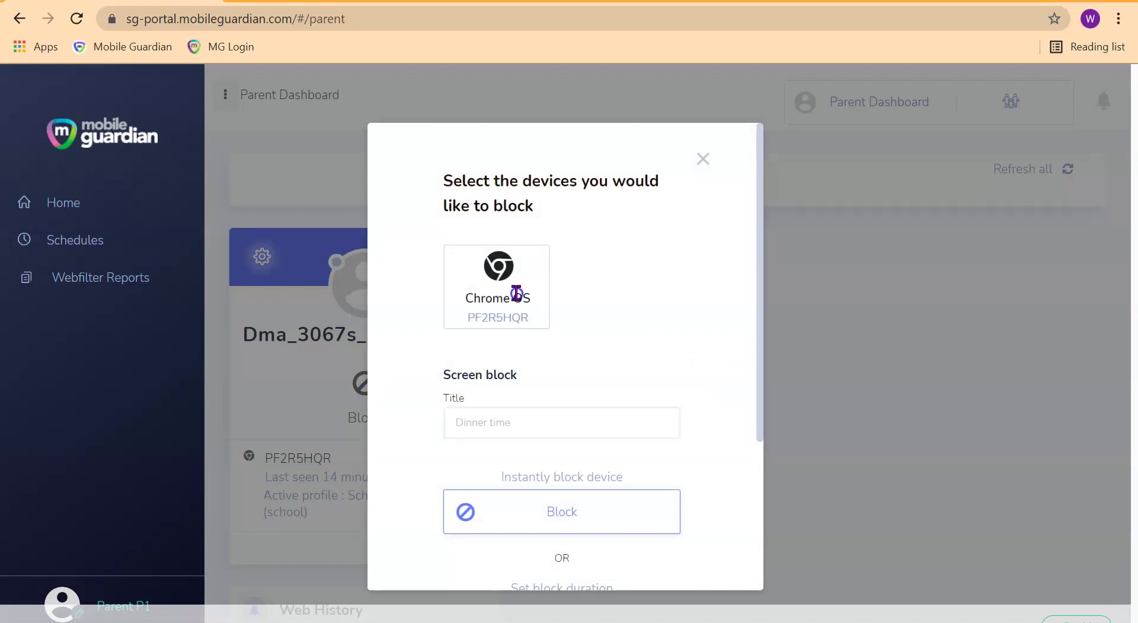
click(499, 264)
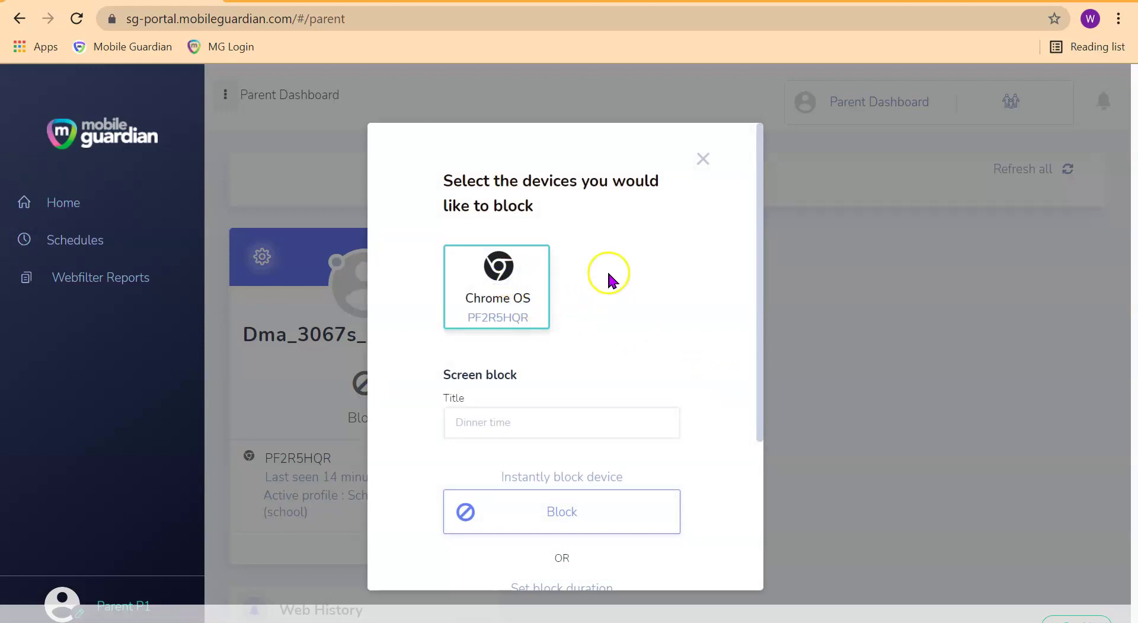
click(598, 422)
text(Dinner time!)
scroll(681, 323, down, 3)
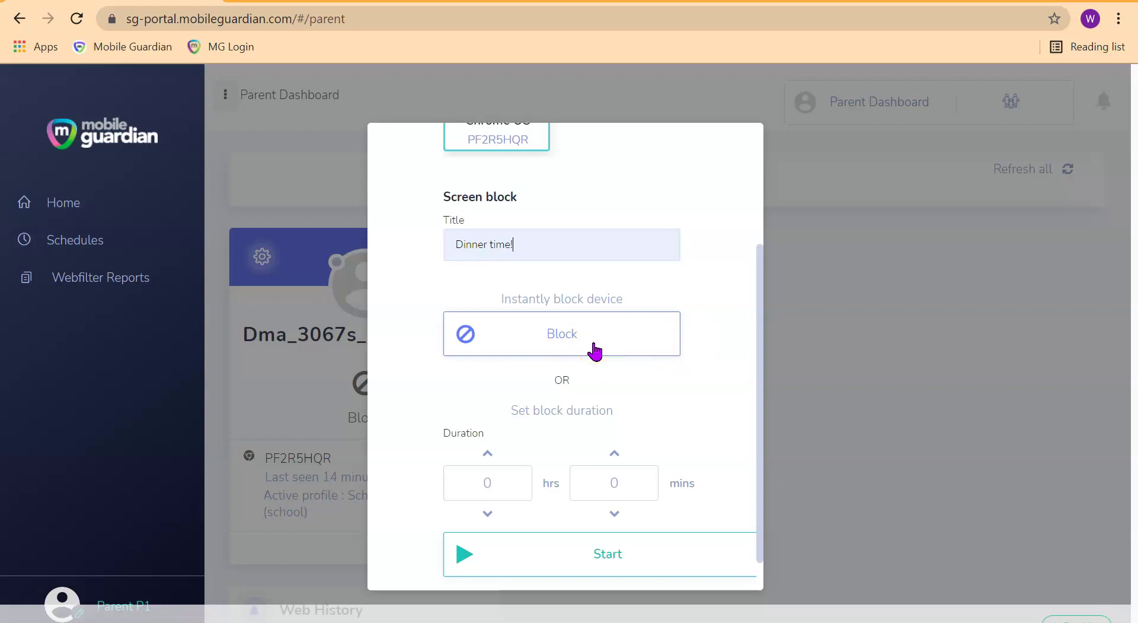
- Set the screen block's duration to 1 hour and close the block form
click(527, 247)
click(500, 479)
click(524, 479)
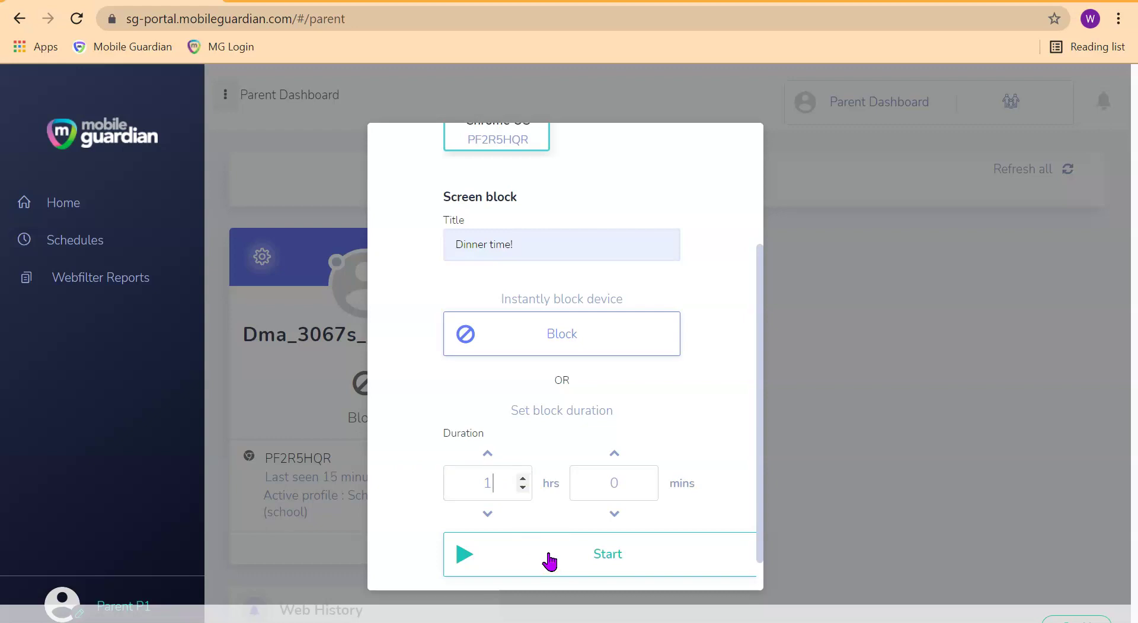
click(525, 556)
click(412, 525)
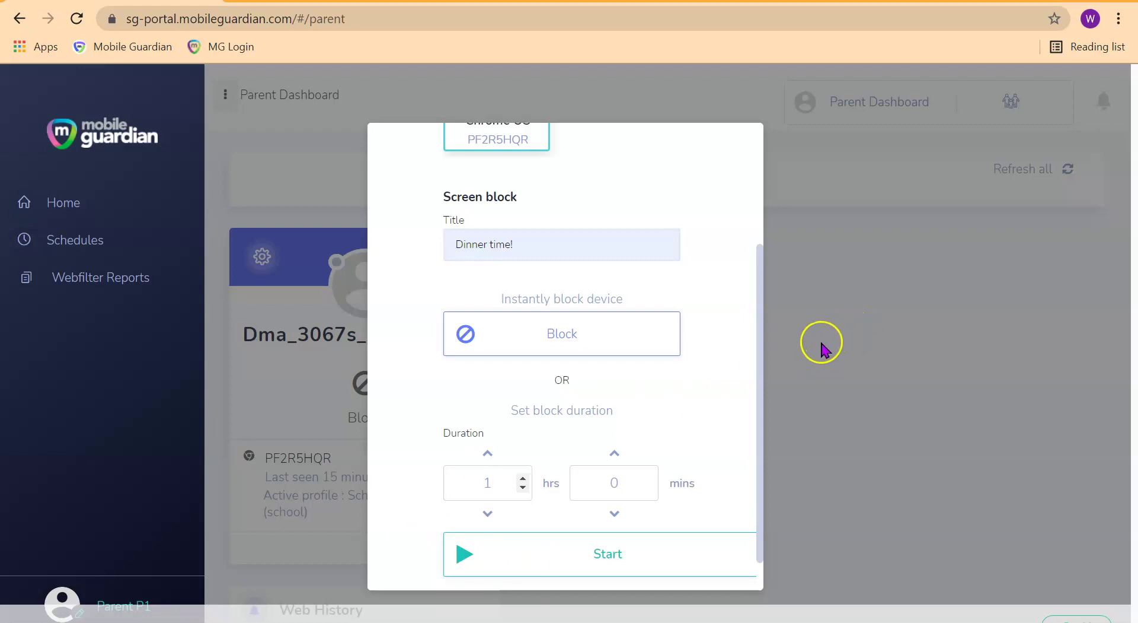
scroll(688, 272, up, 3)
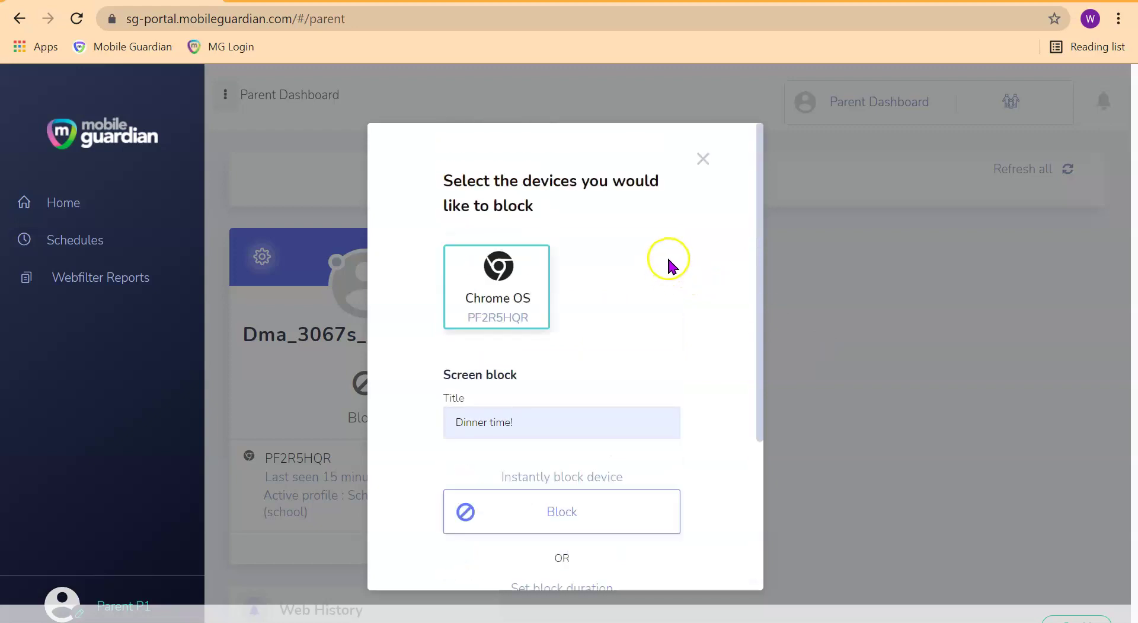
click(702, 157)
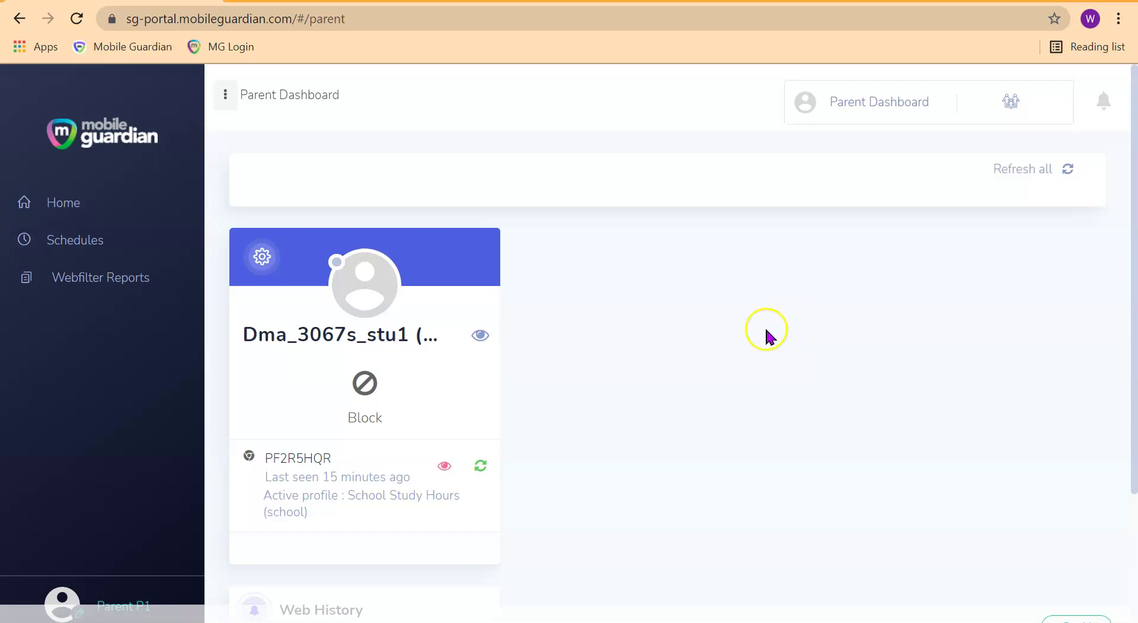
- Start a new schedule on the Schedules page and name it "Sleep hours"
click(132, 239)
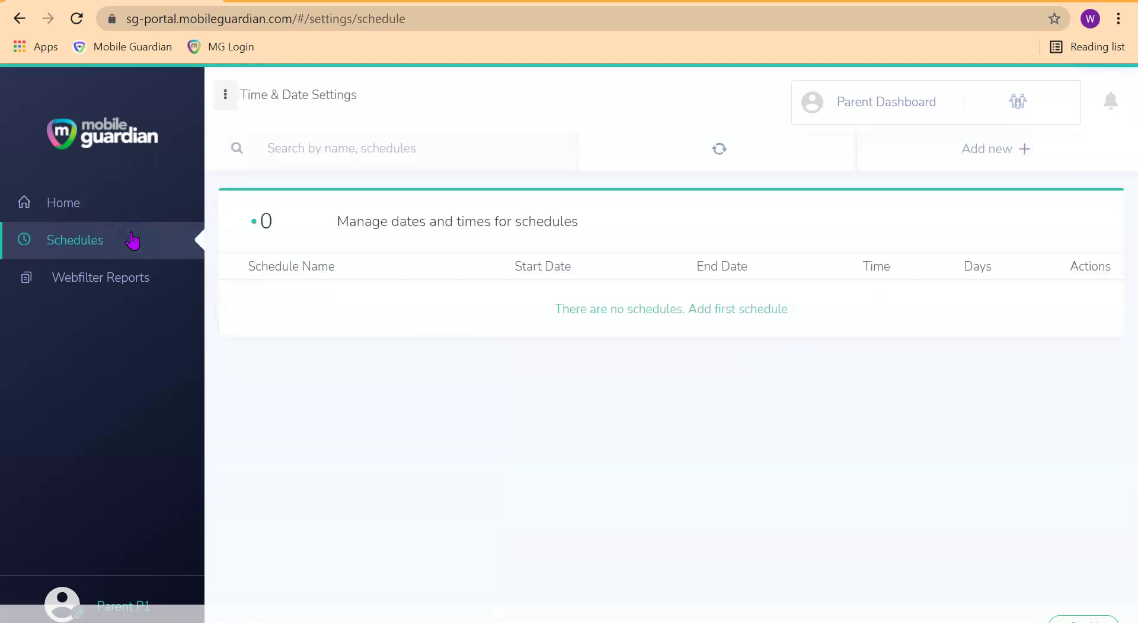
click(1024, 149)
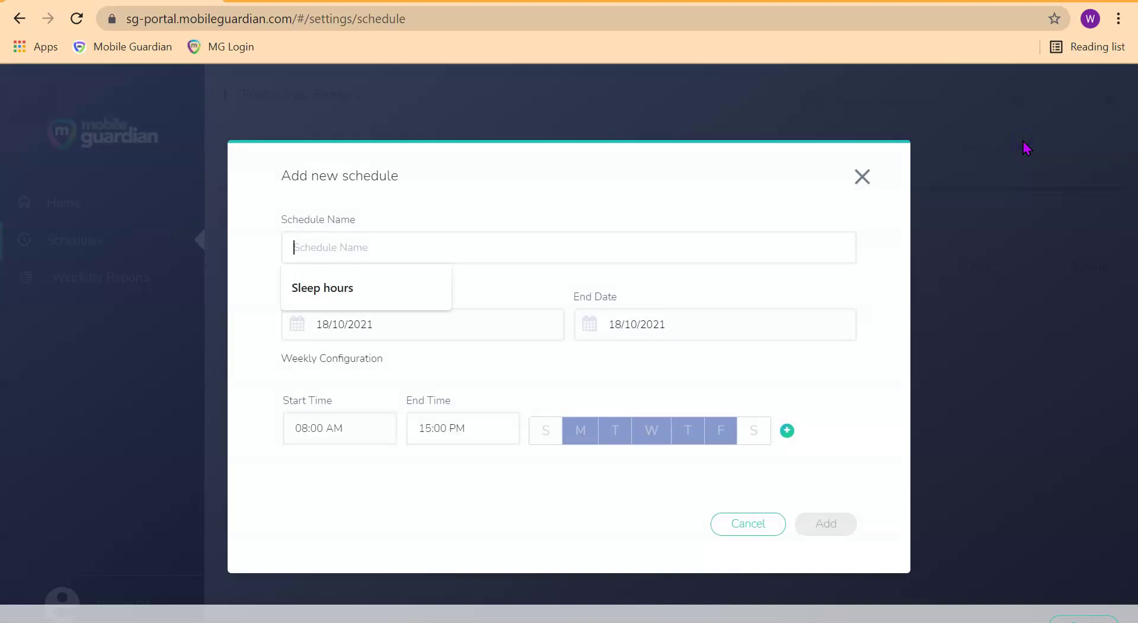
click(378, 283)
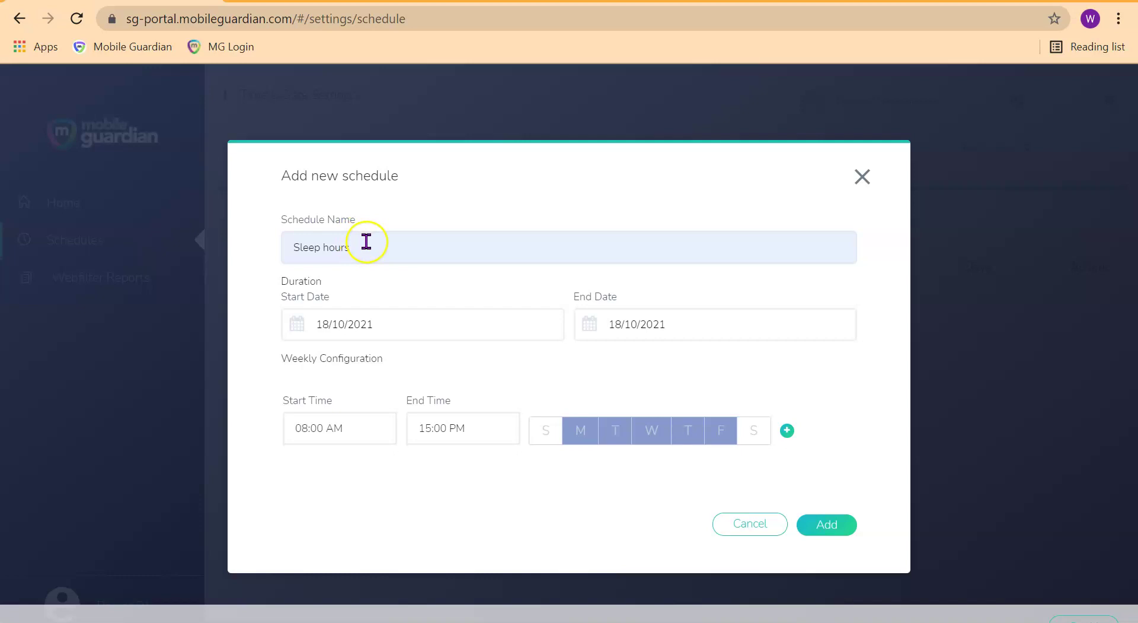
drag(366, 241, 265, 244)
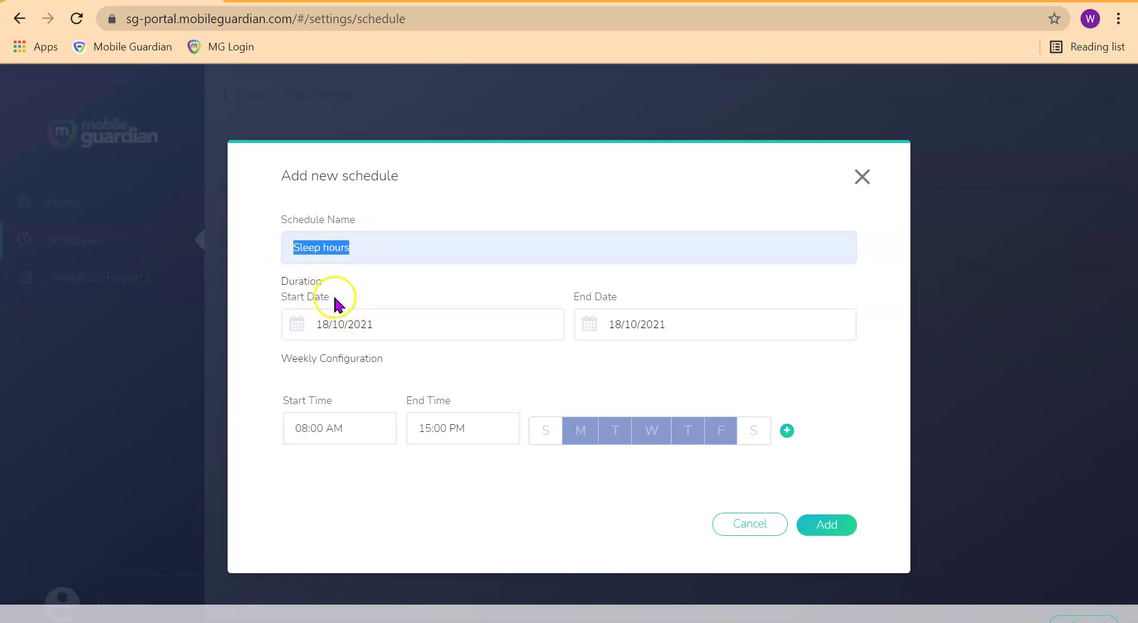
click(640, 308)
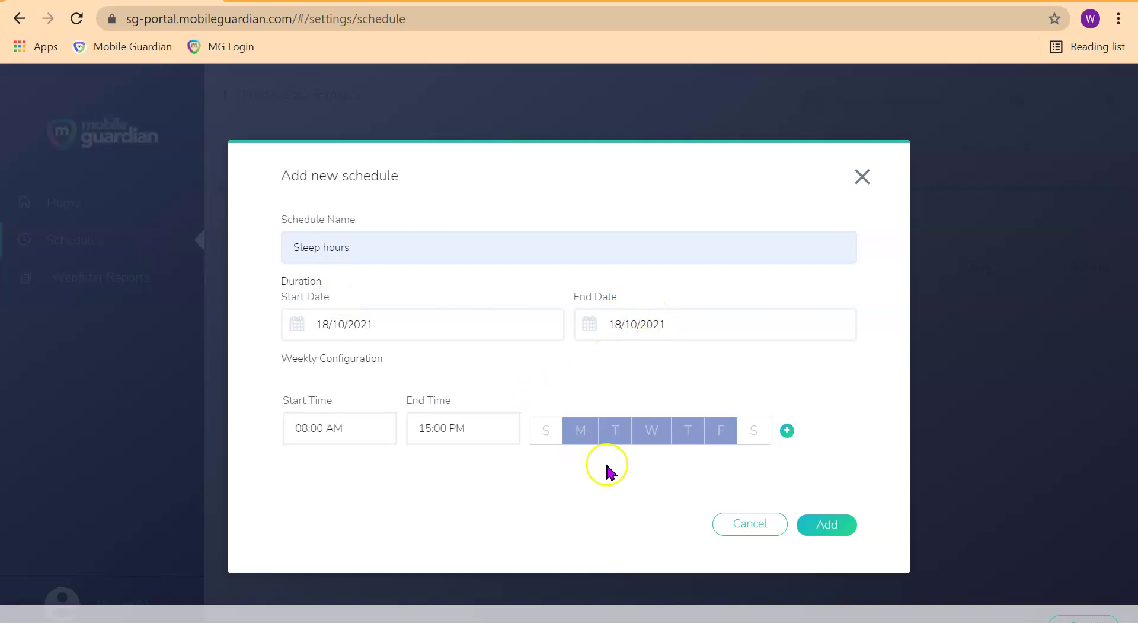
- Set the Sleep hours schedule's start time to 22:00 PM
click(300, 427)
click(321, 550)
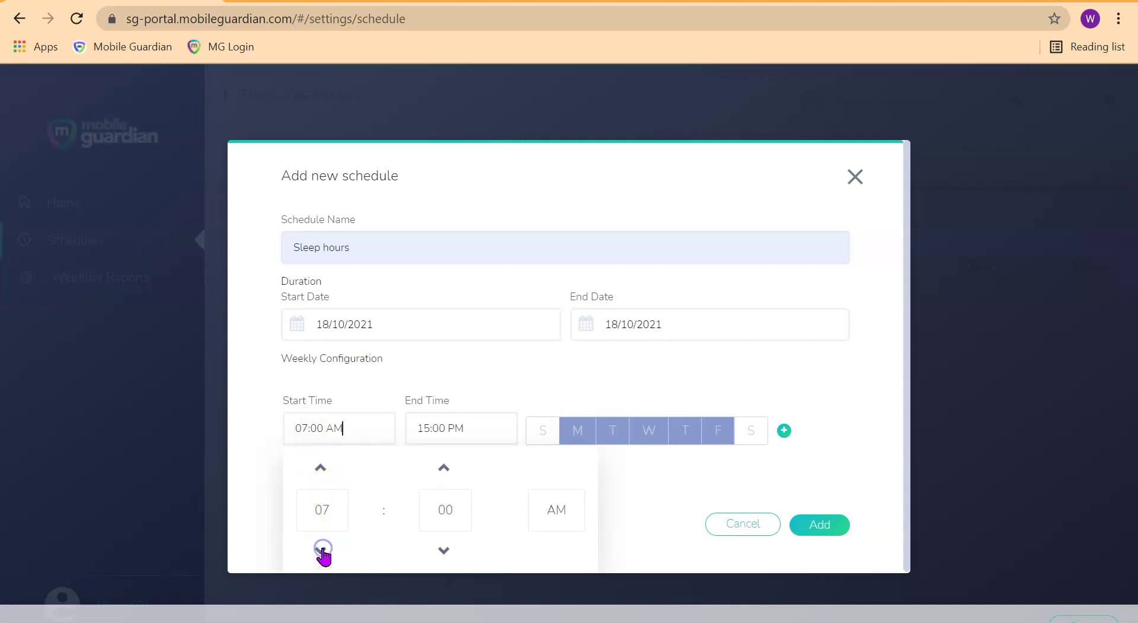
click(320, 468)
click(321, 468)
click(321, 468)
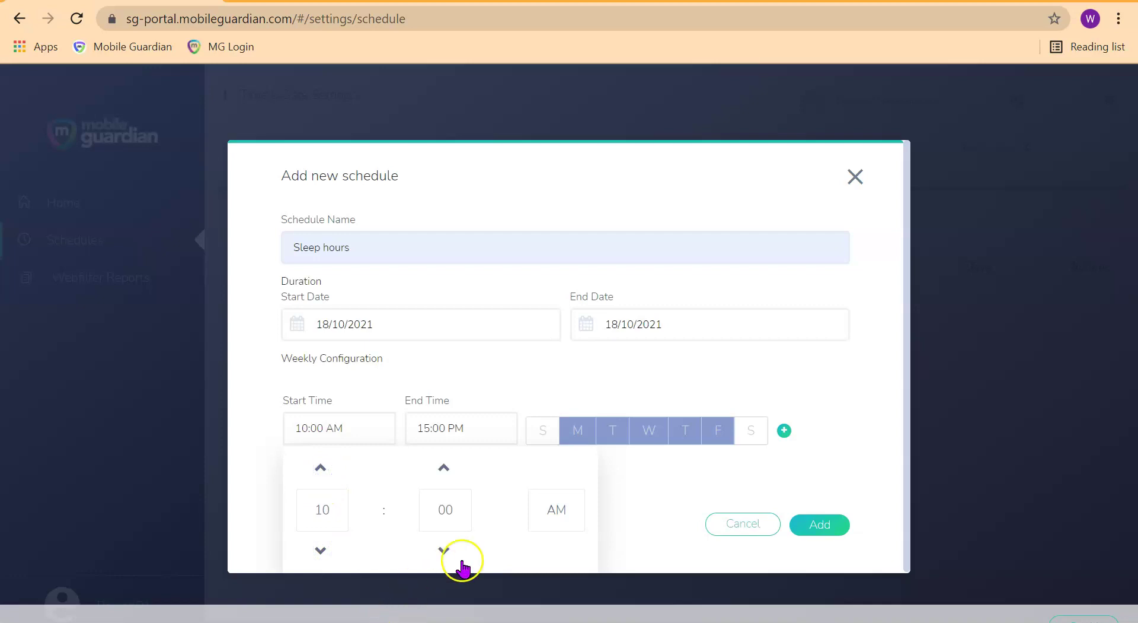
click(558, 519)
- Set the Sleep hours schedule's end time to 05:30 AM
click(448, 428)
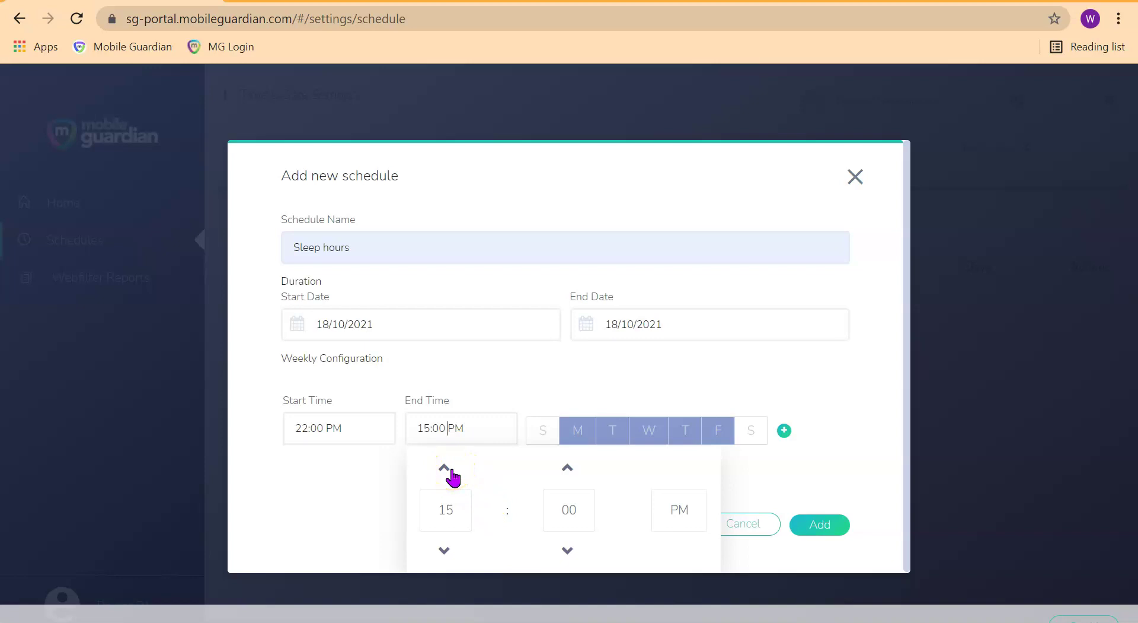
click(682, 510)
click(446, 469)
click(445, 469)
click(576, 480)
click(454, 428)
click(569, 466)
click(569, 466)
click(569, 466)
click(569, 466)
click(570, 467)
click(569, 466)
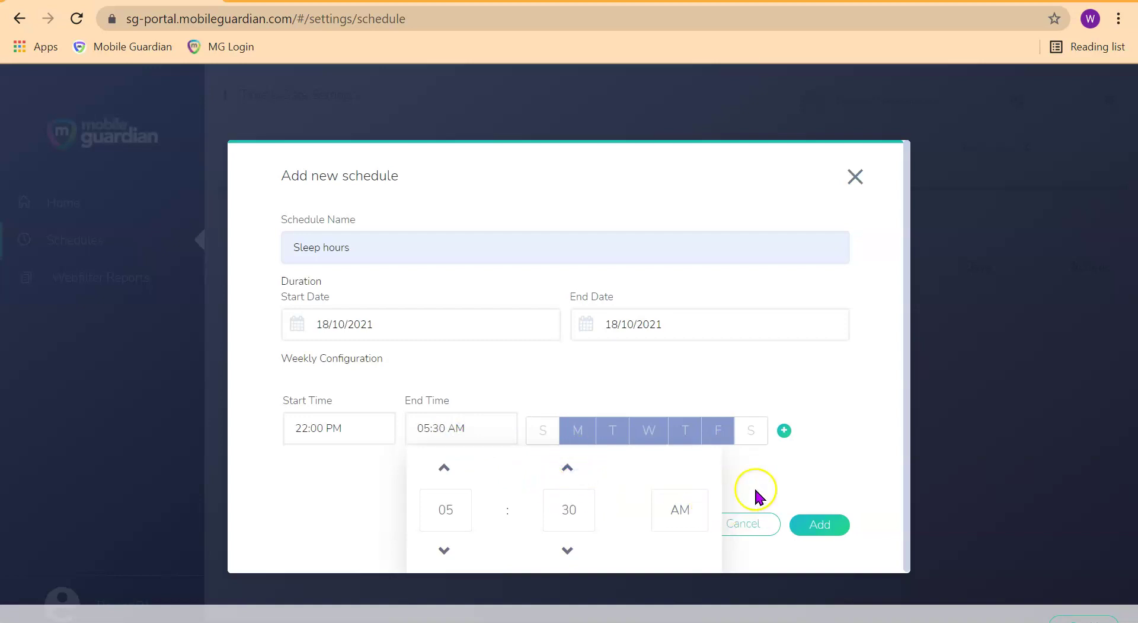
click(782, 475)
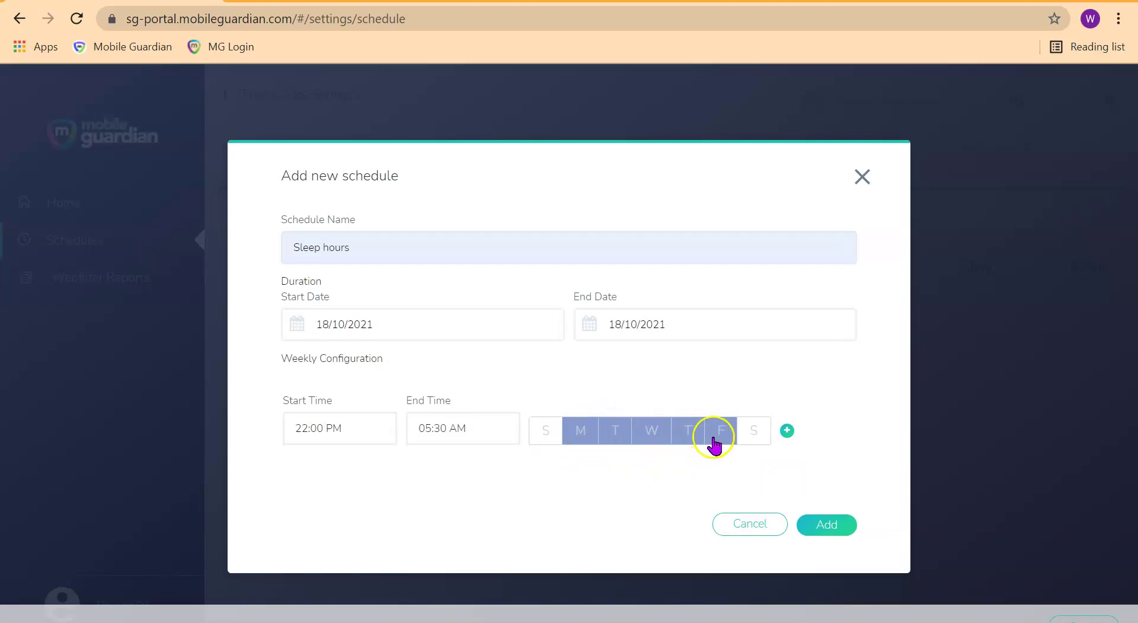
- Include Saturday in the weekly configuration and add the Sleep hours schedule
click(753, 436)
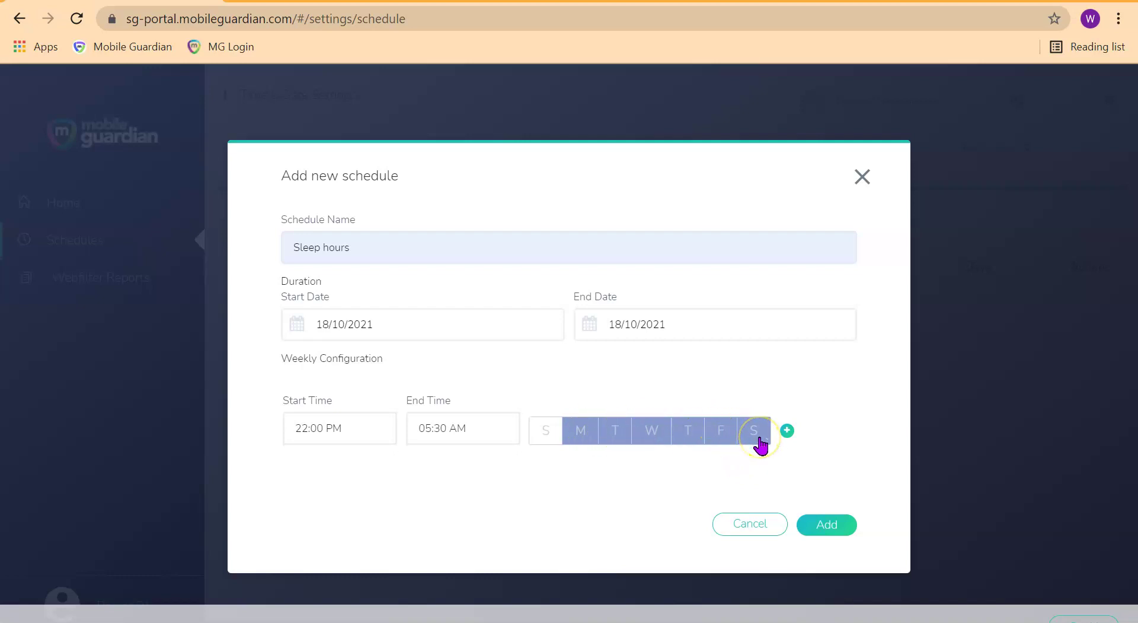
click(808, 533)
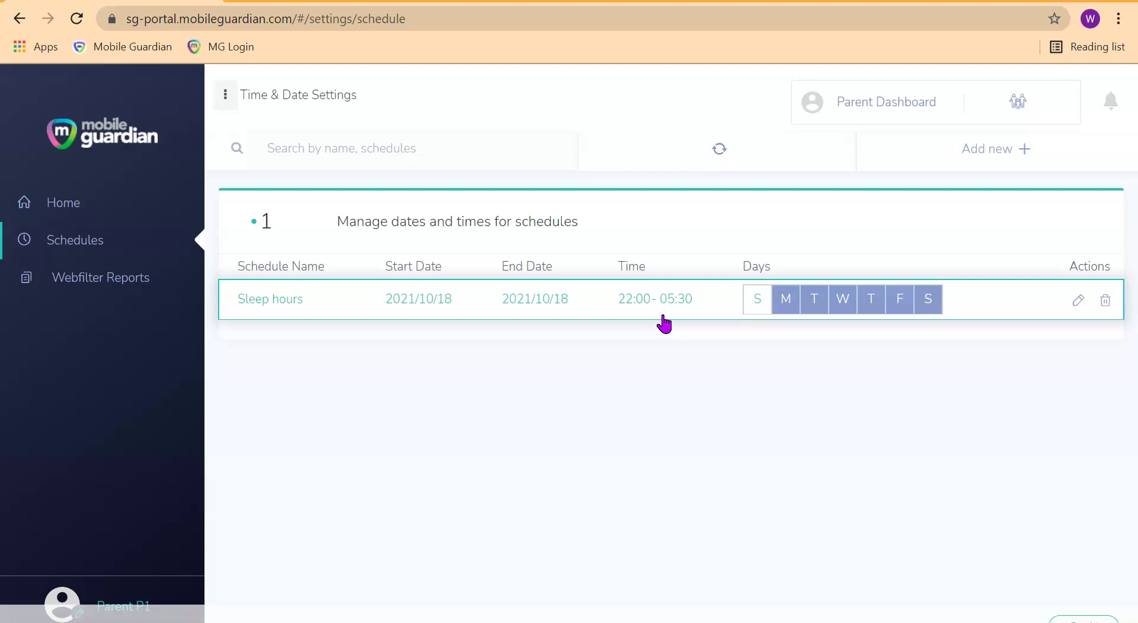
click(676, 359)
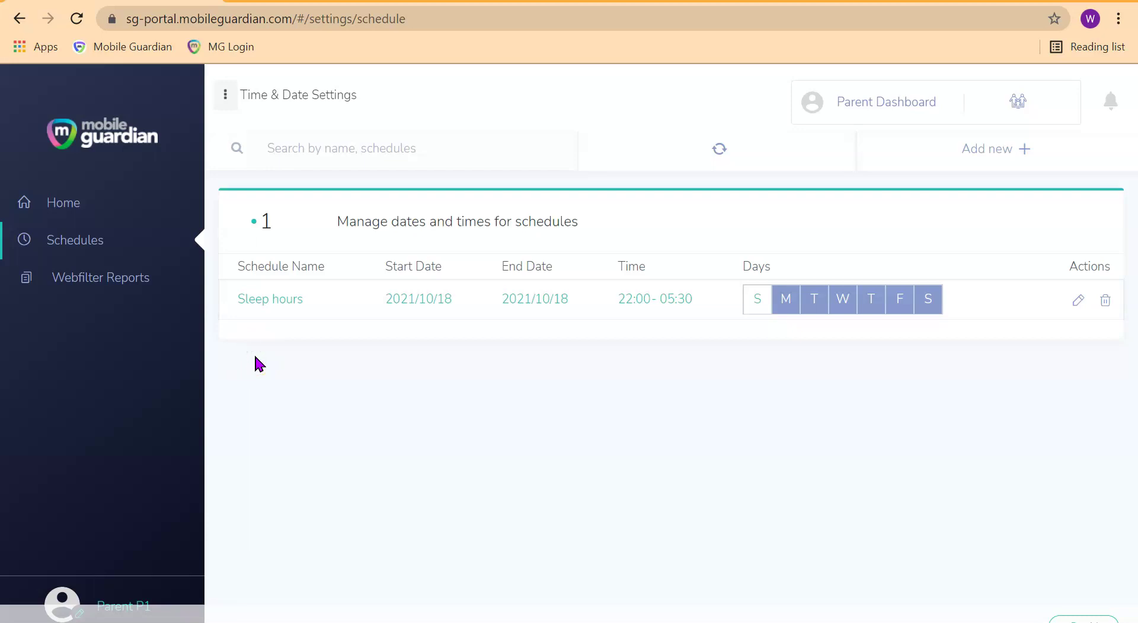
- Start creating a rule for the child from the parent dashboard and name it "Sleeping time"
click(57, 205)
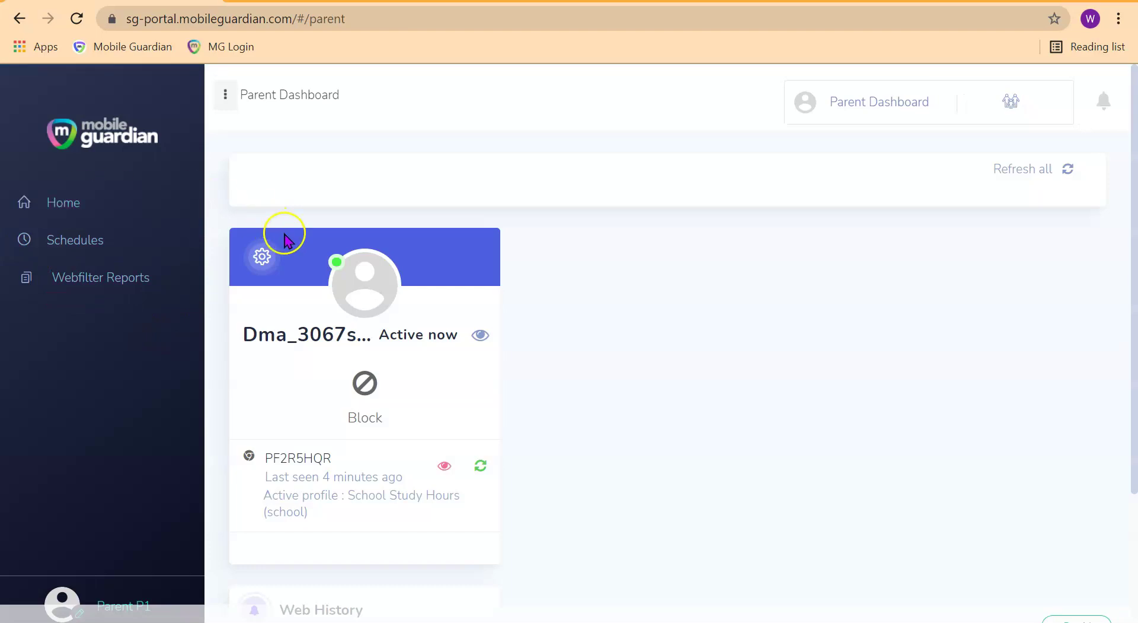
click(268, 259)
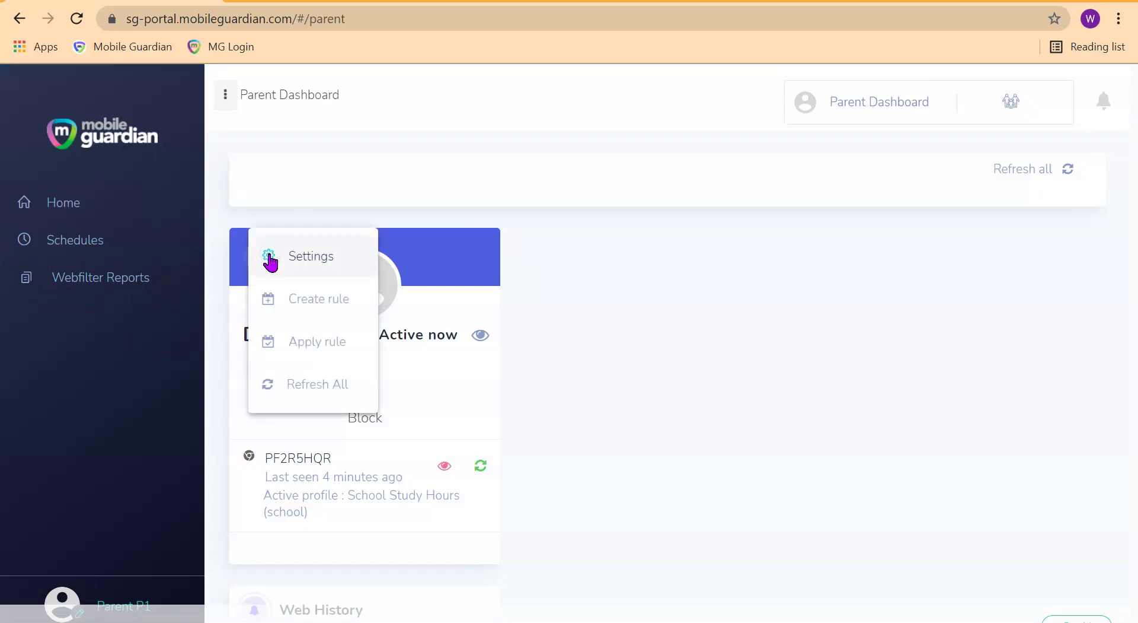
click(311, 305)
click(610, 289)
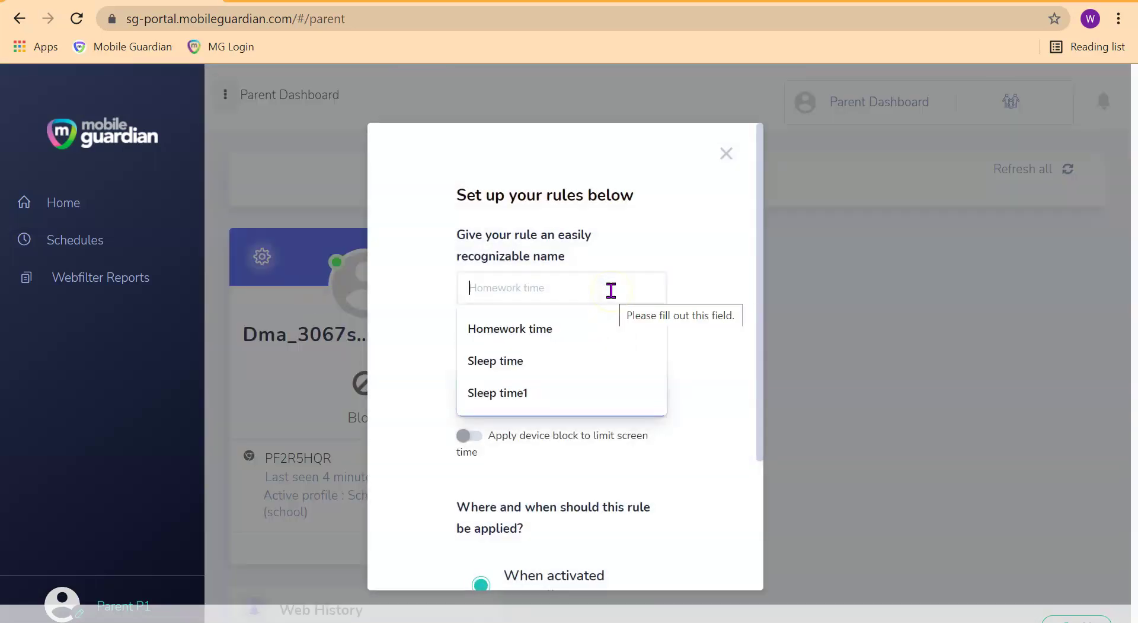
click(587, 289)
click(587, 289)
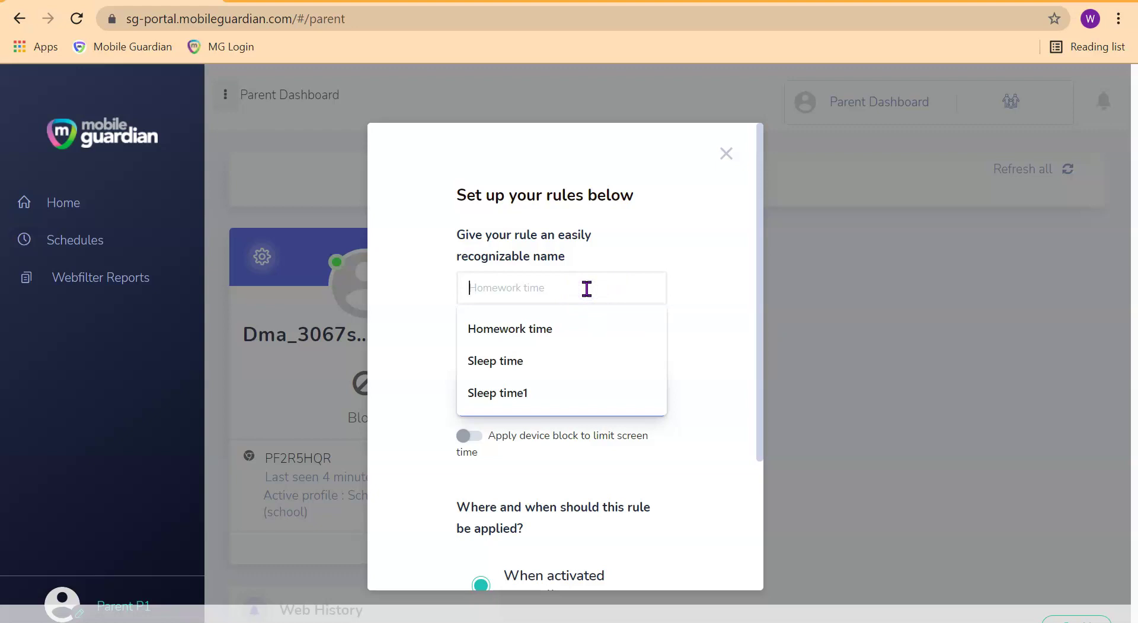
text(Sleeping time)
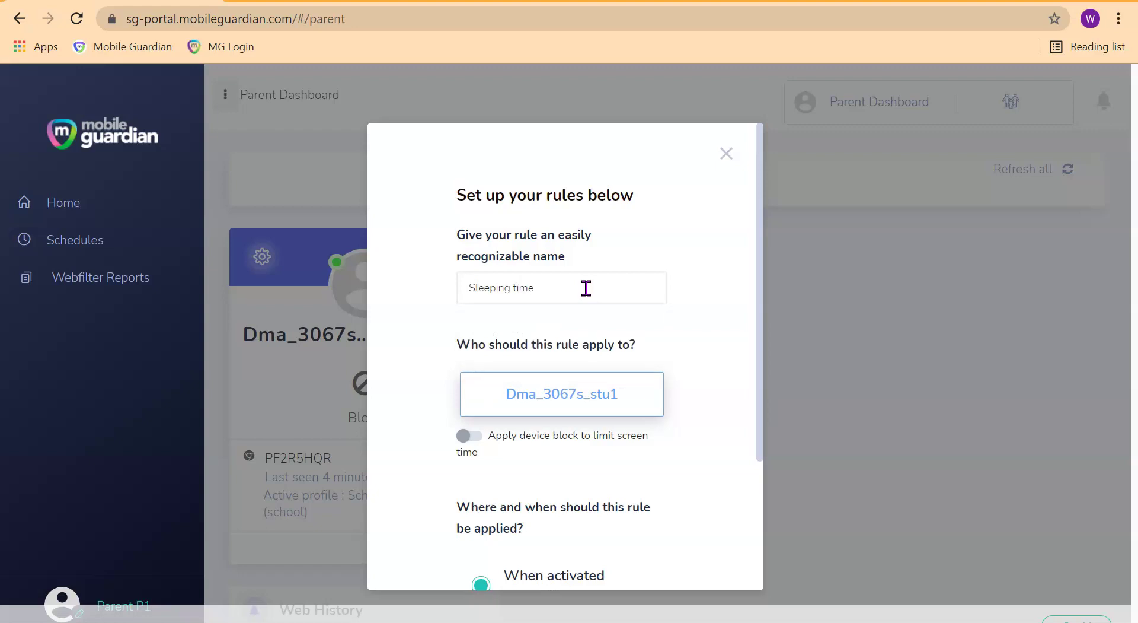
- Apply the rule to the child's account and enable device block with the block screen message "Bedtime"
click(578, 386)
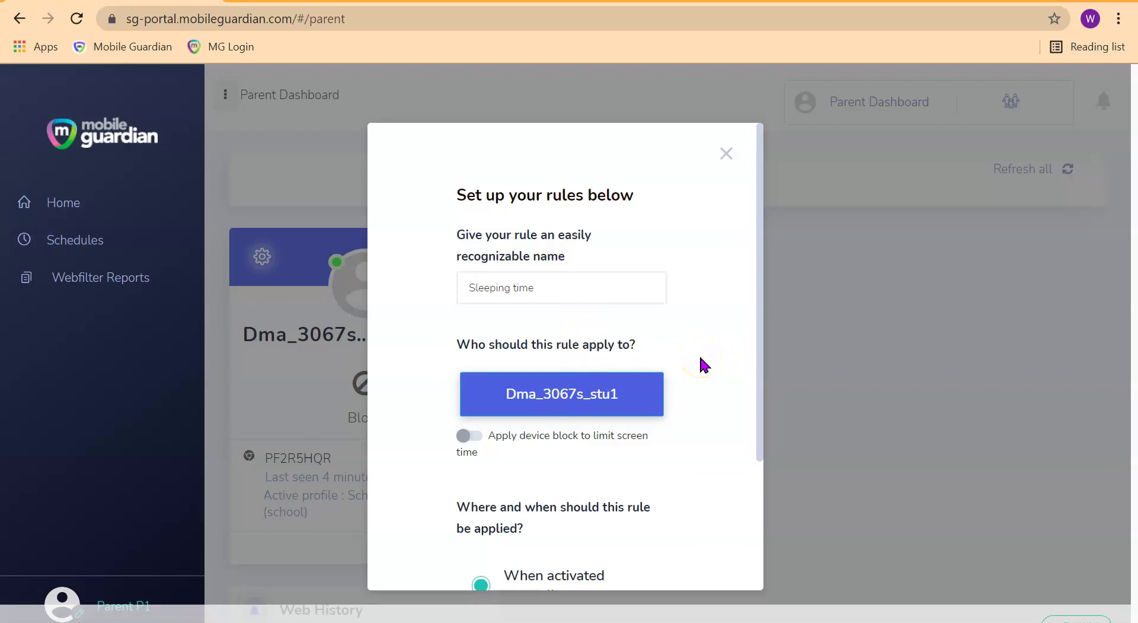
click(472, 438)
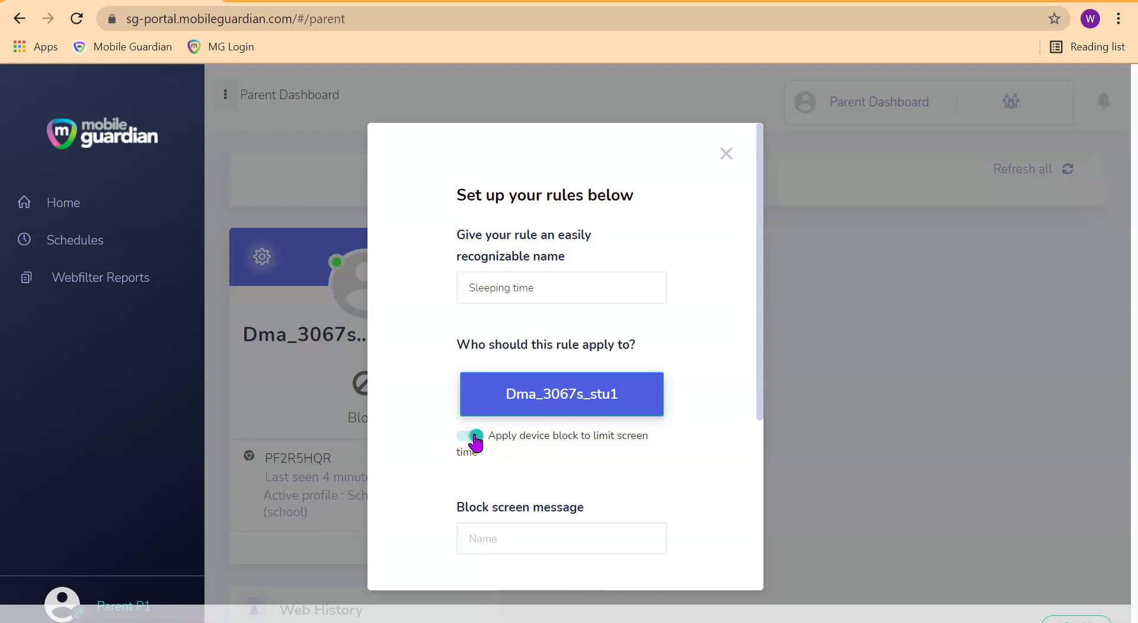
click(552, 531)
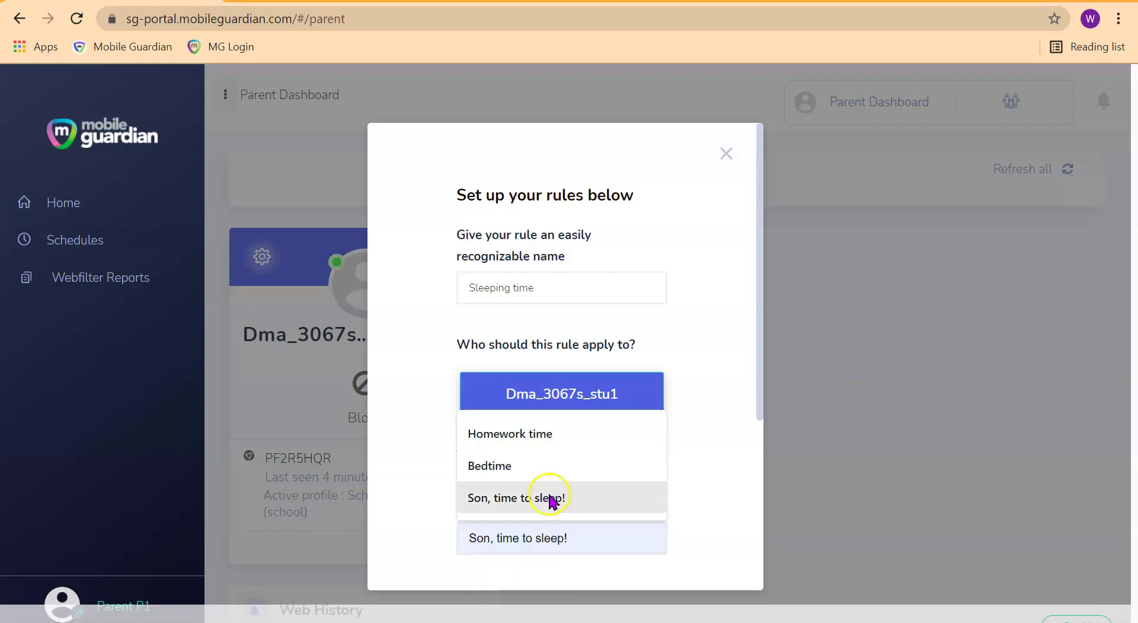
click(541, 468)
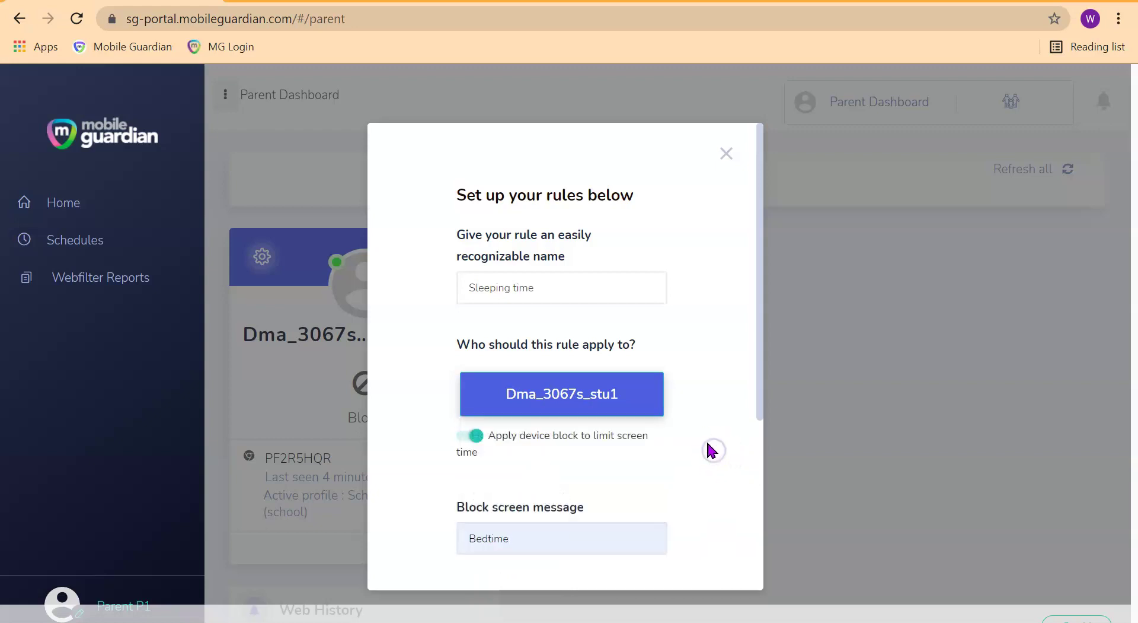
- Make the rule activate at a specific time using the Sleep hours schedule and create it
scroll(707, 449, down, 1)
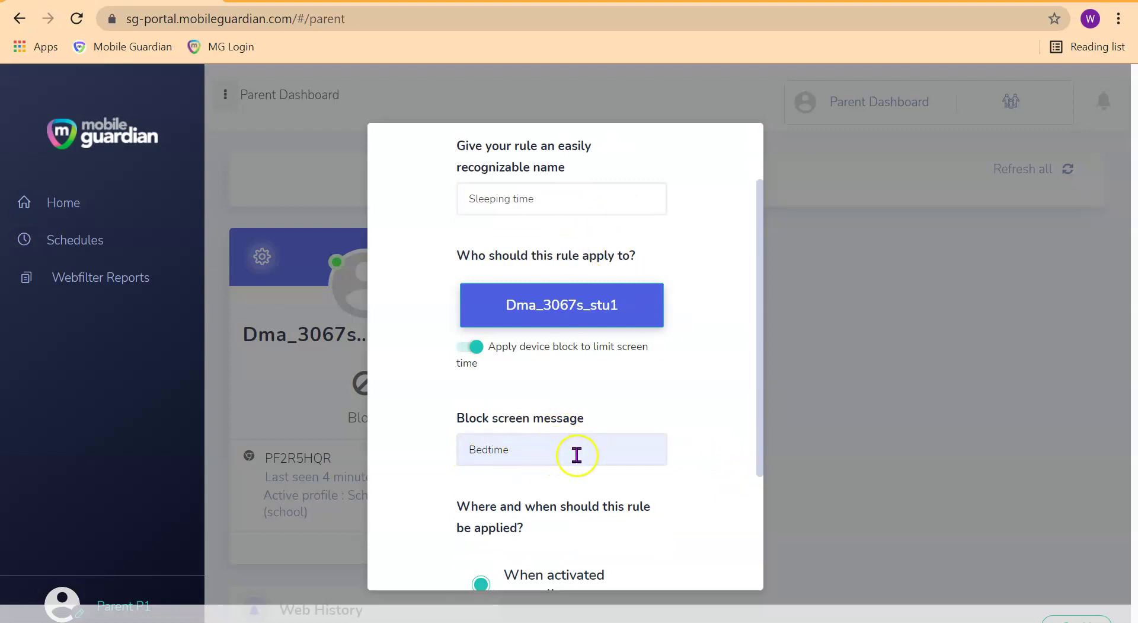
scroll(717, 424, down, 1)
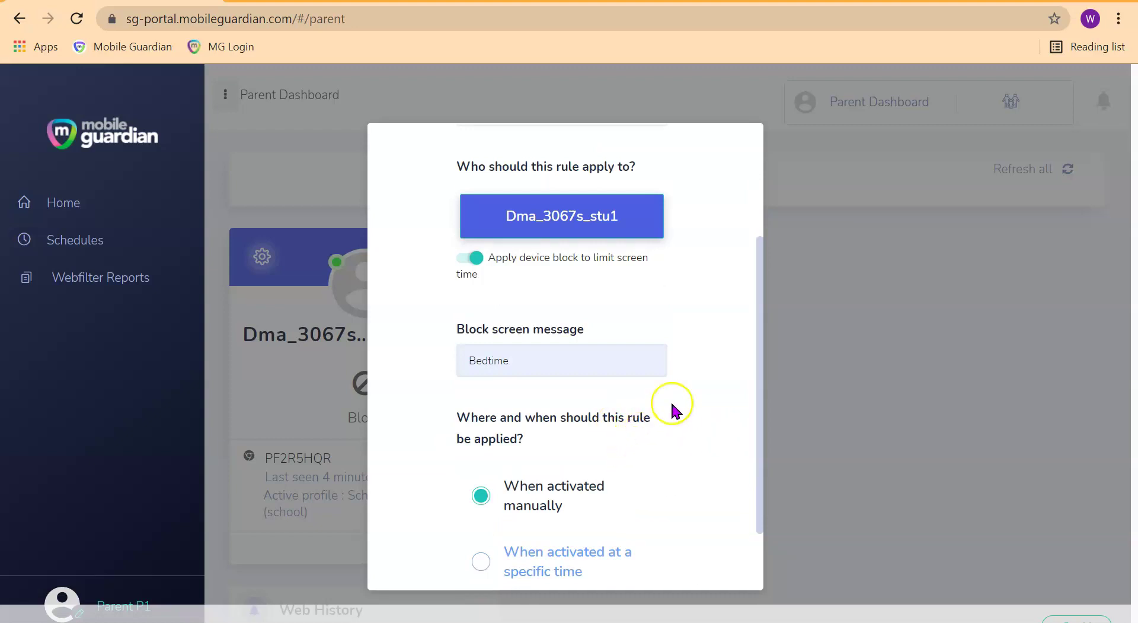
scroll(670, 403, down, 1)
click(478, 473)
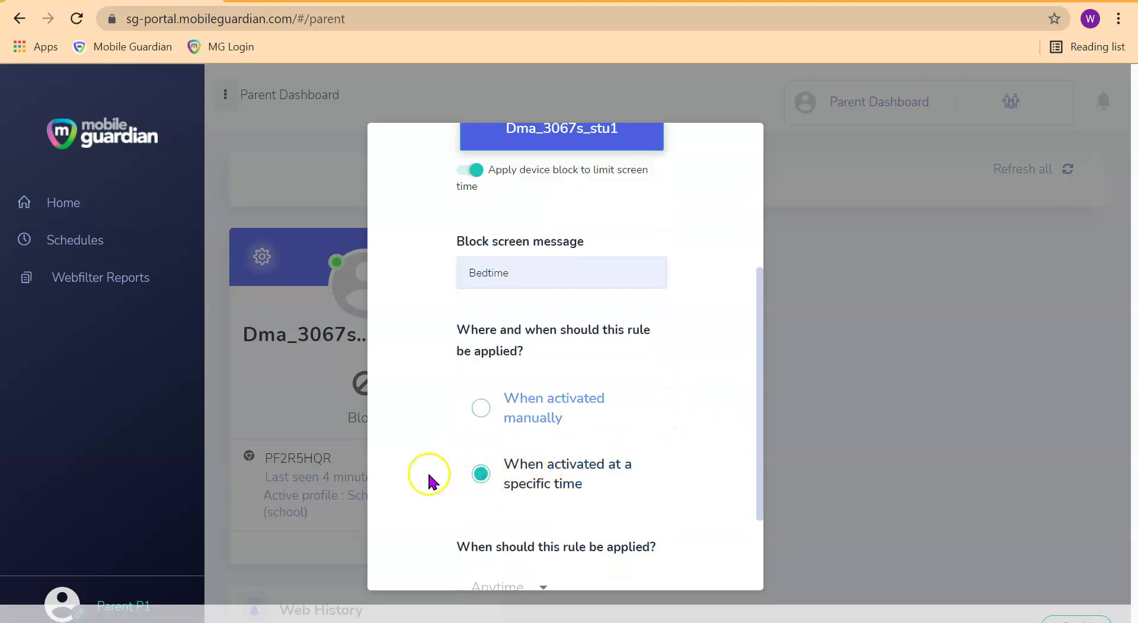
scroll(430, 477, down, 2)
click(487, 466)
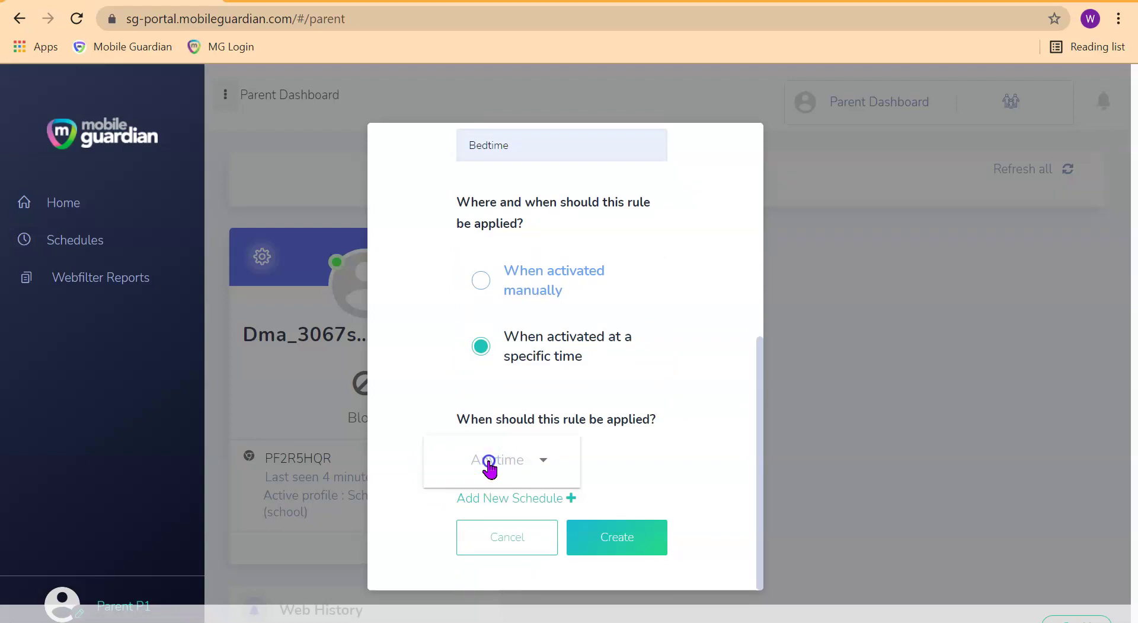
click(443, 466)
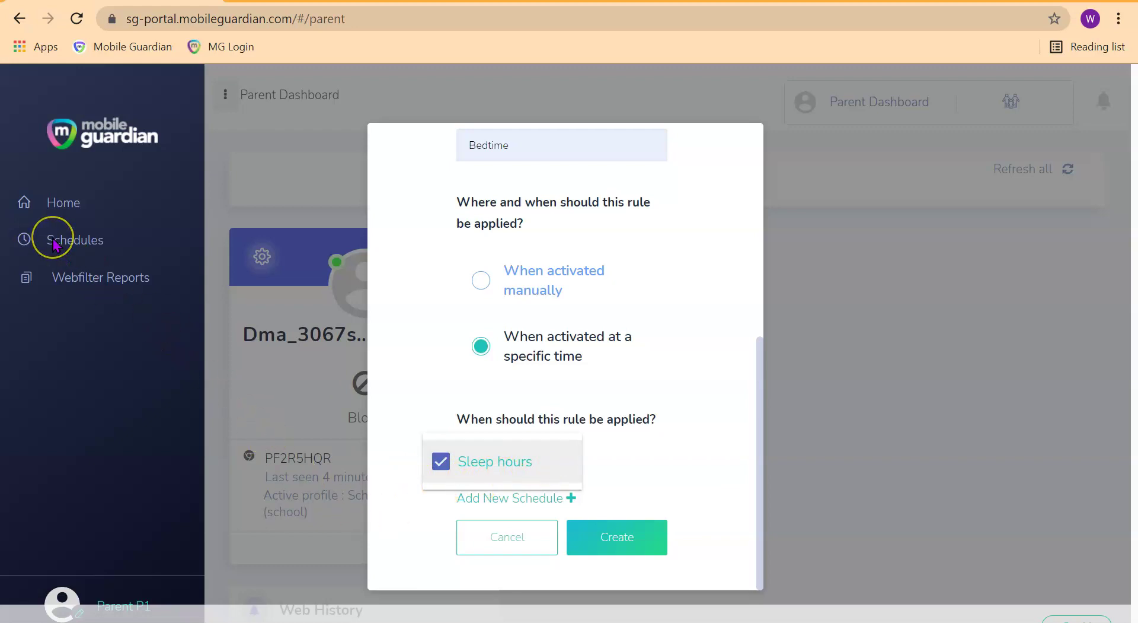
click(702, 459)
click(643, 537)
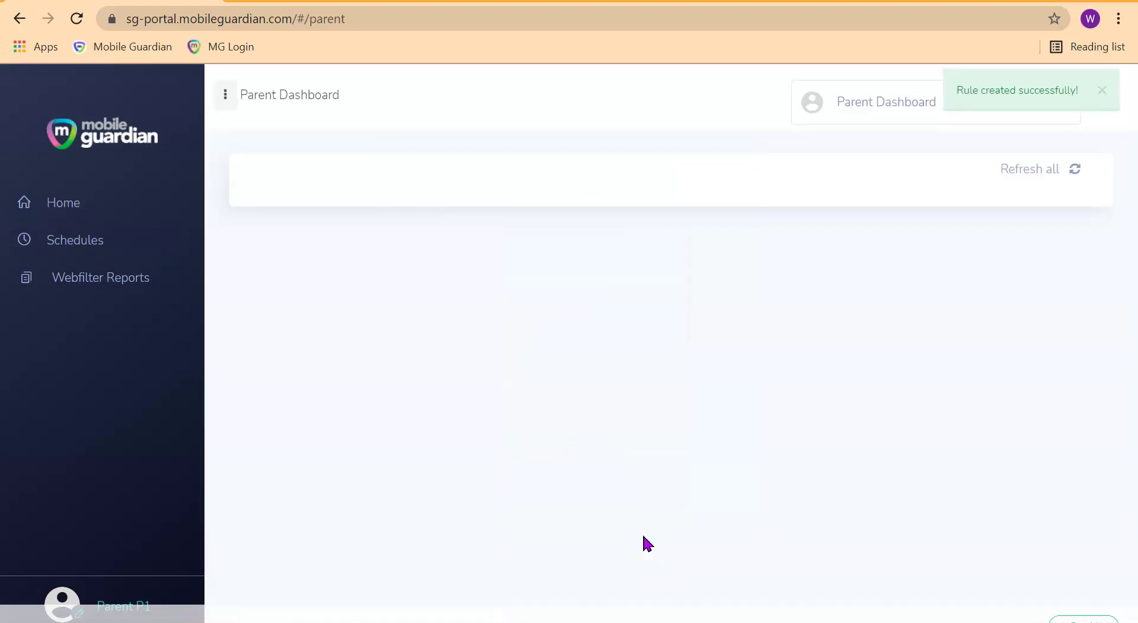
- Review the child's device status on the parent dashboard, including its last-seen time and the web history
click(628, 501)
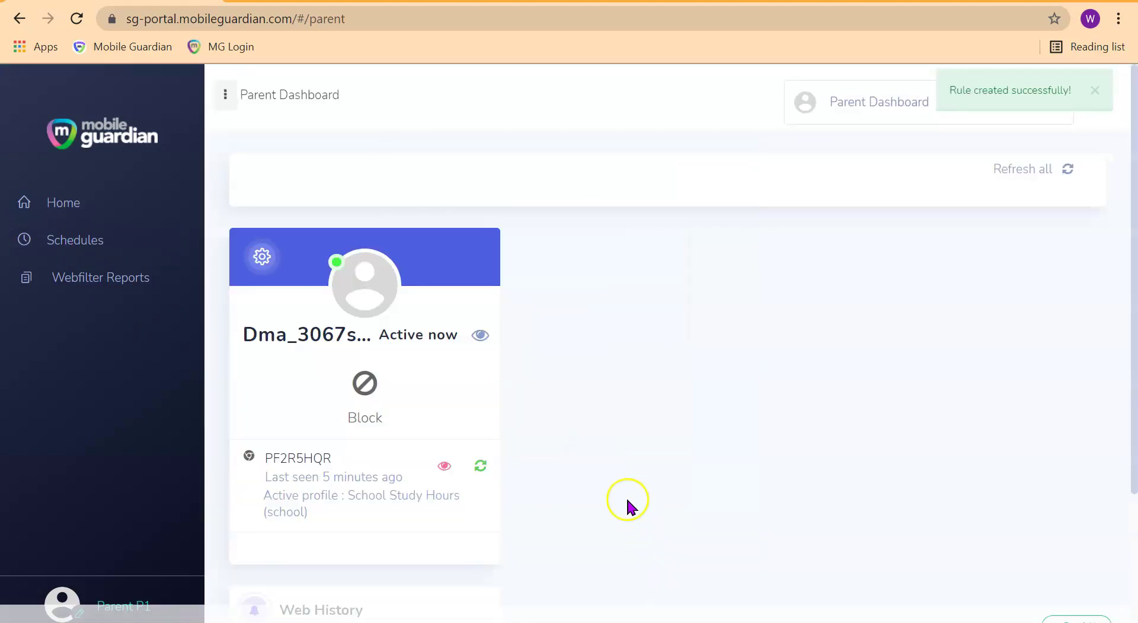
click(607, 448)
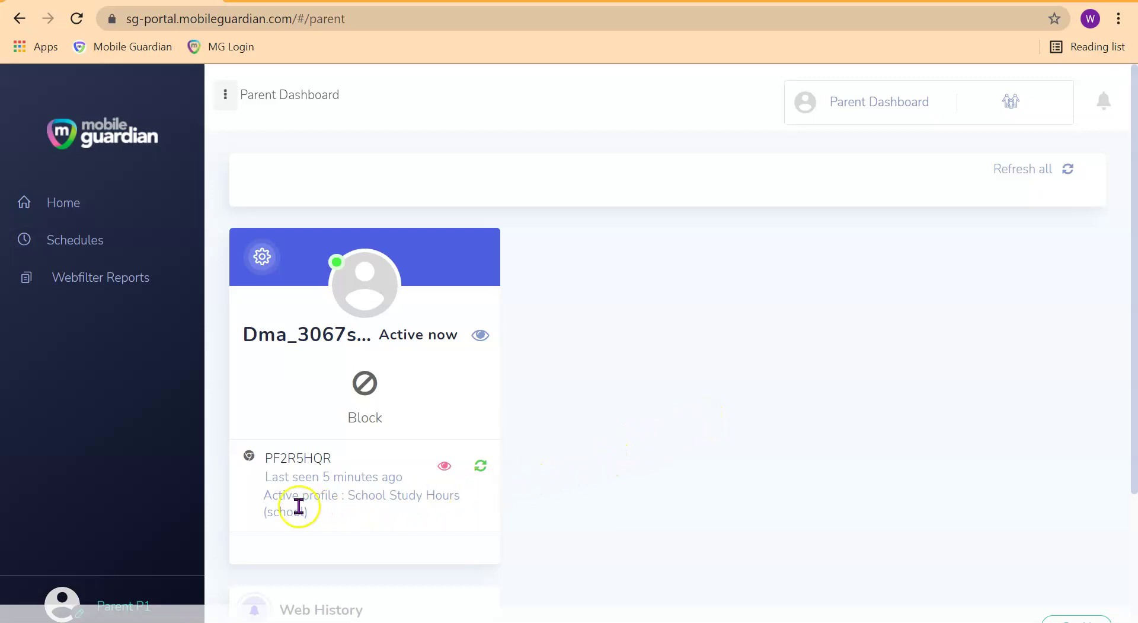
drag(266, 474, 401, 481)
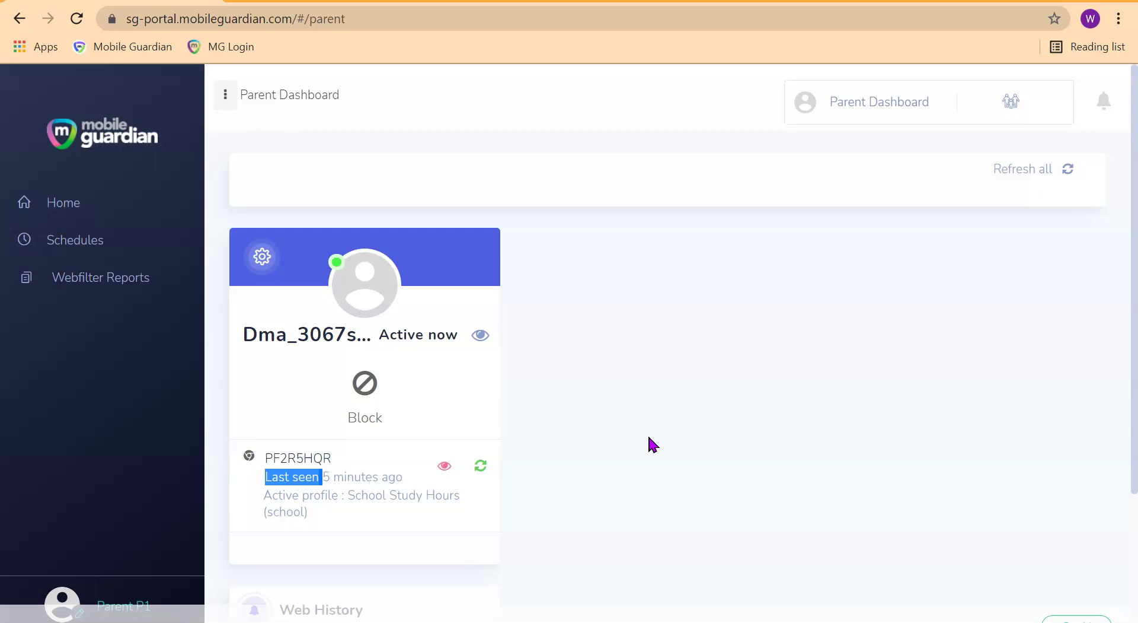
click(613, 445)
scroll(614, 492, down, 3)
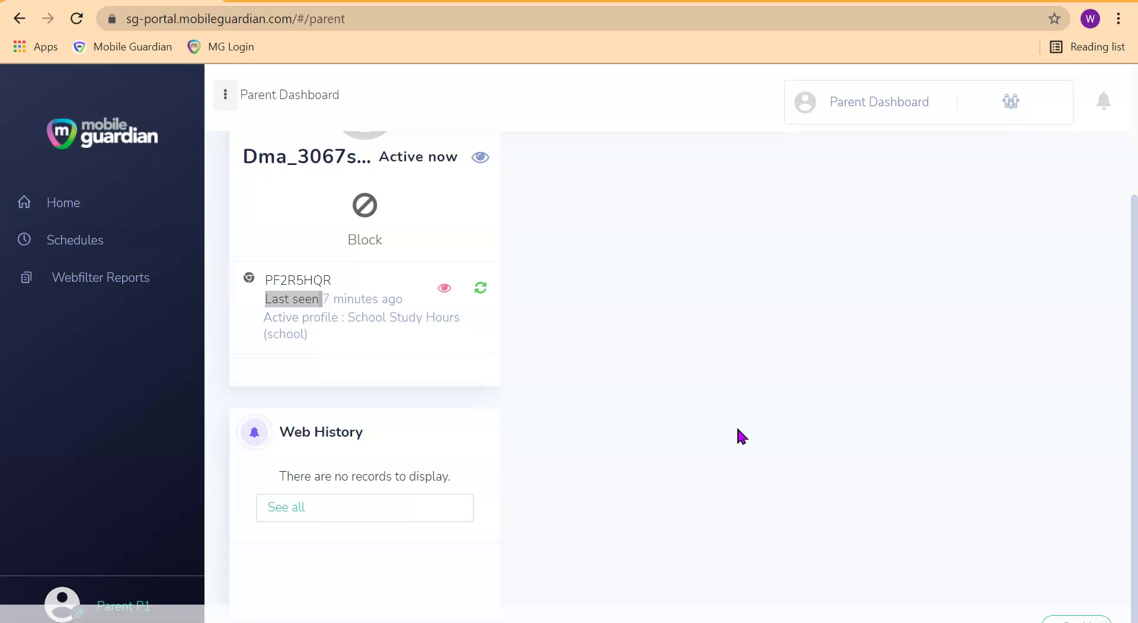
- Return to the home dashboard, open the child's settings and go to Safe content
click(82, 205)
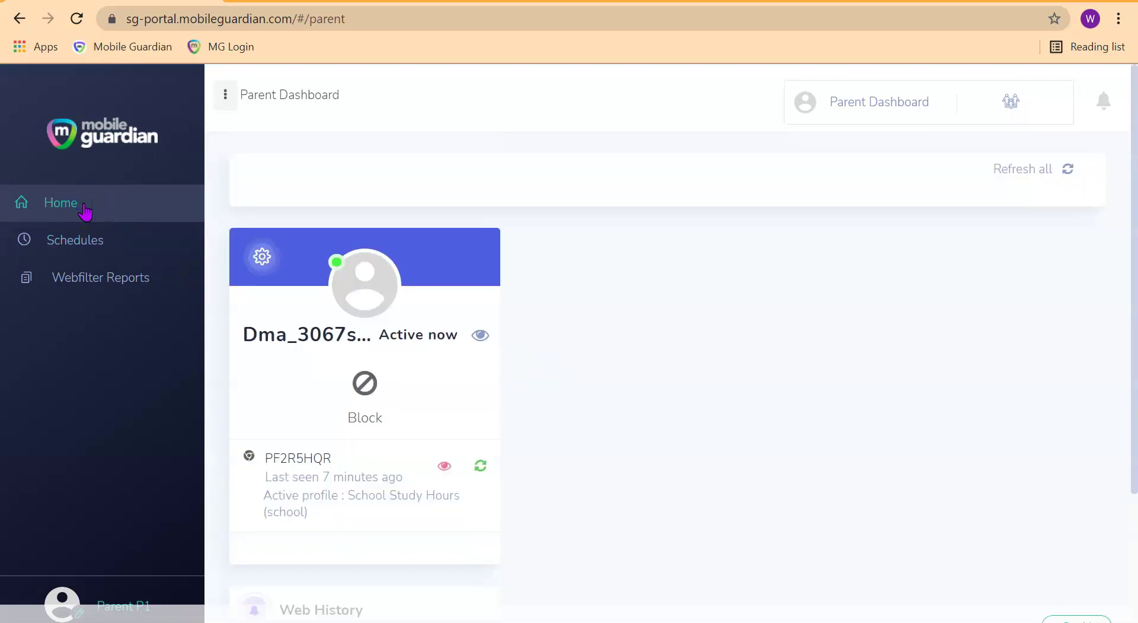
click(262, 265)
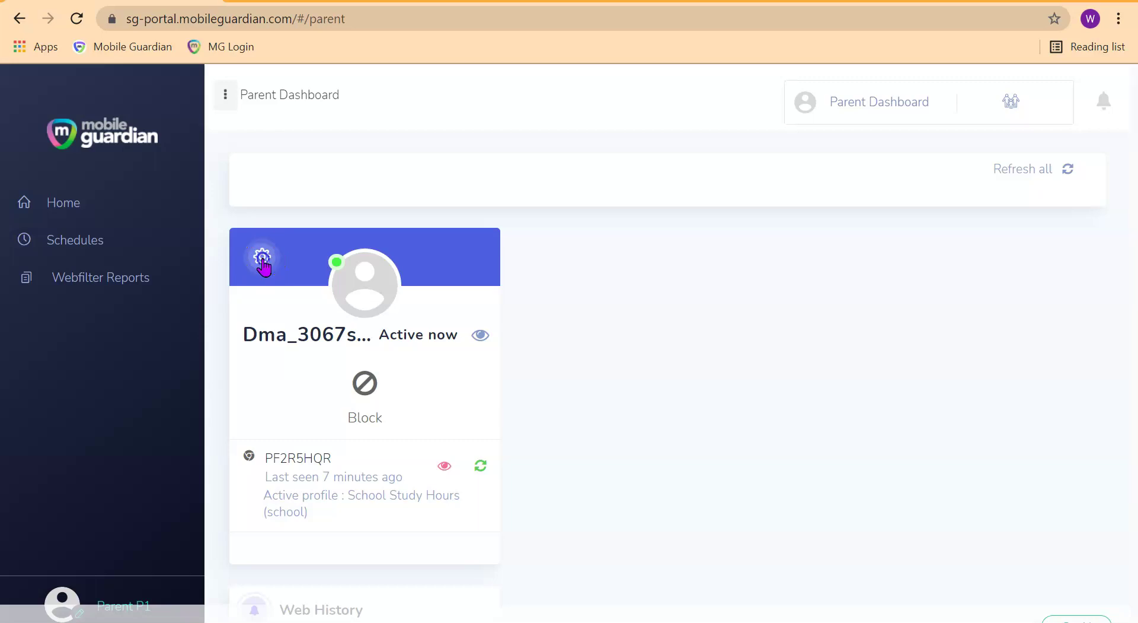
click(270, 257)
click(568, 228)
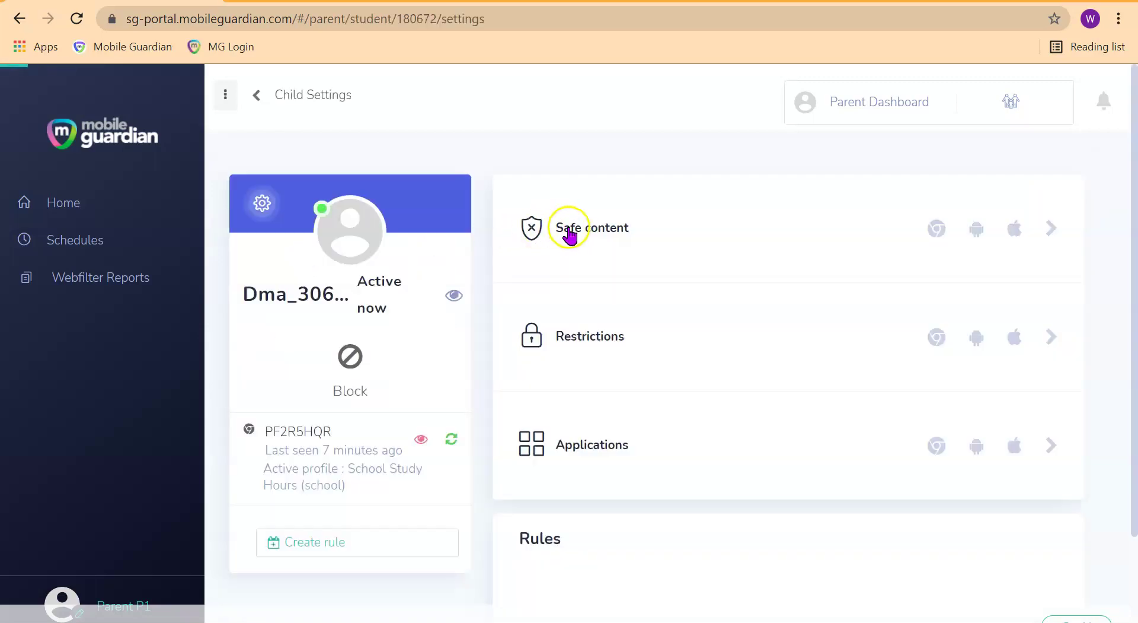